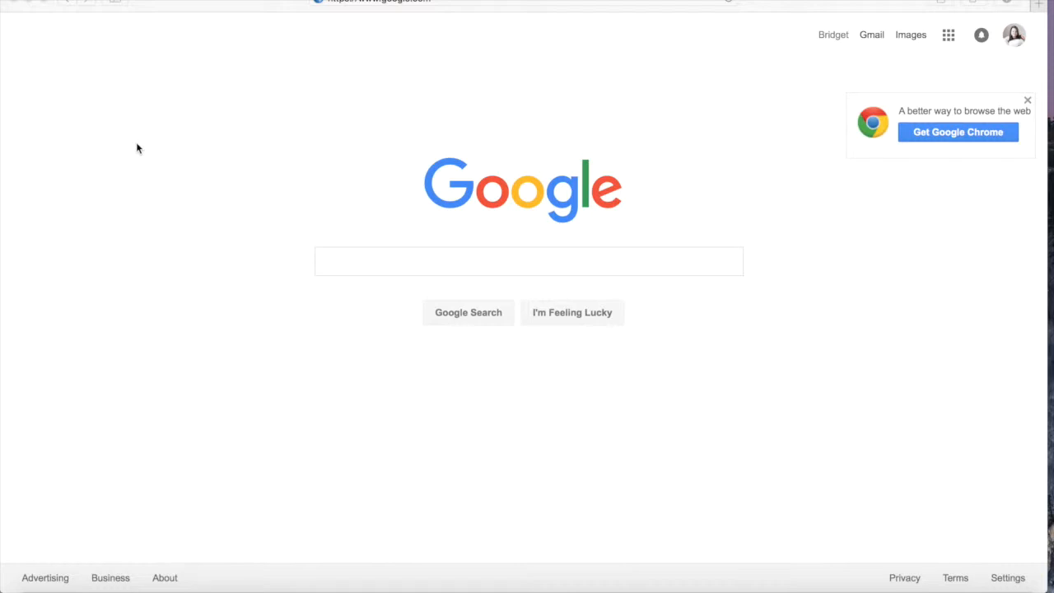
# Search Google for picmonkey and open the PicMonkey online photo editor website
pyautogui.click(338, 270)
pyautogui.write('picmonkey')
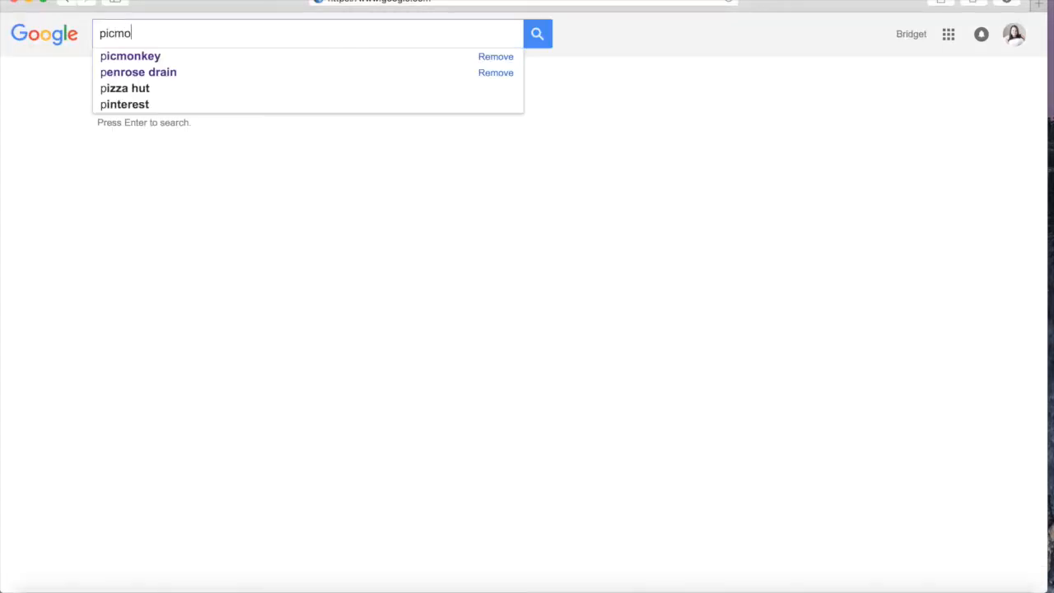
pyautogui.press('Return')
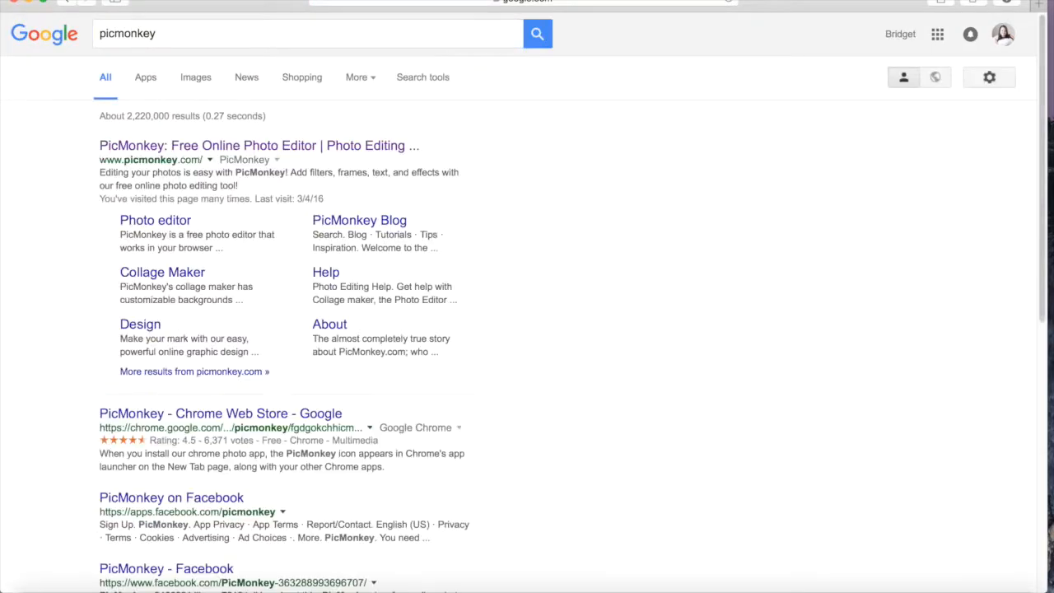
pyautogui.click(185, 148)
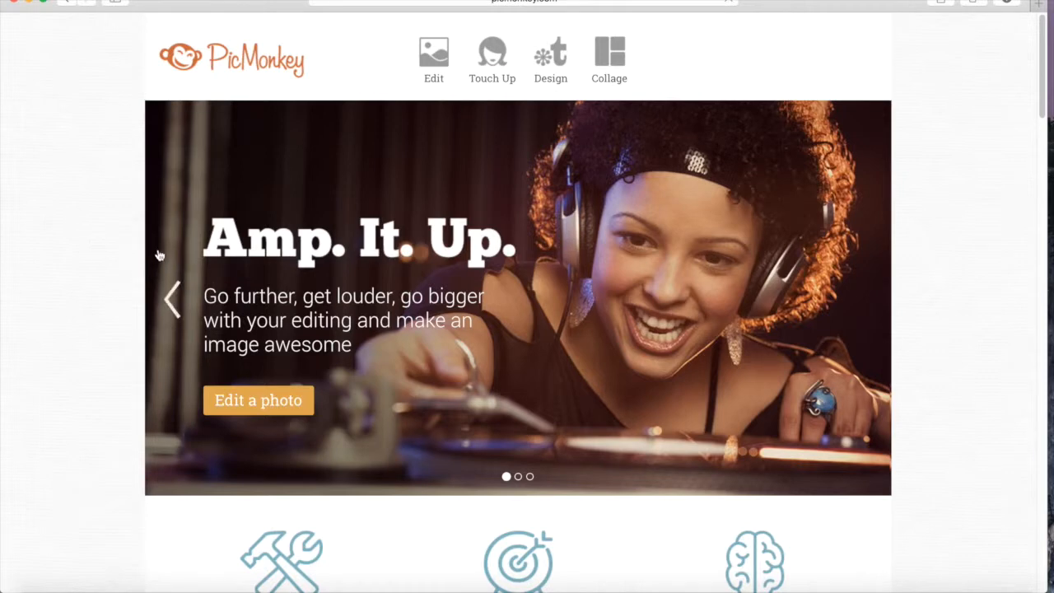
# Start a new design on a Square canvas
pyautogui.moveTo(438, 66)
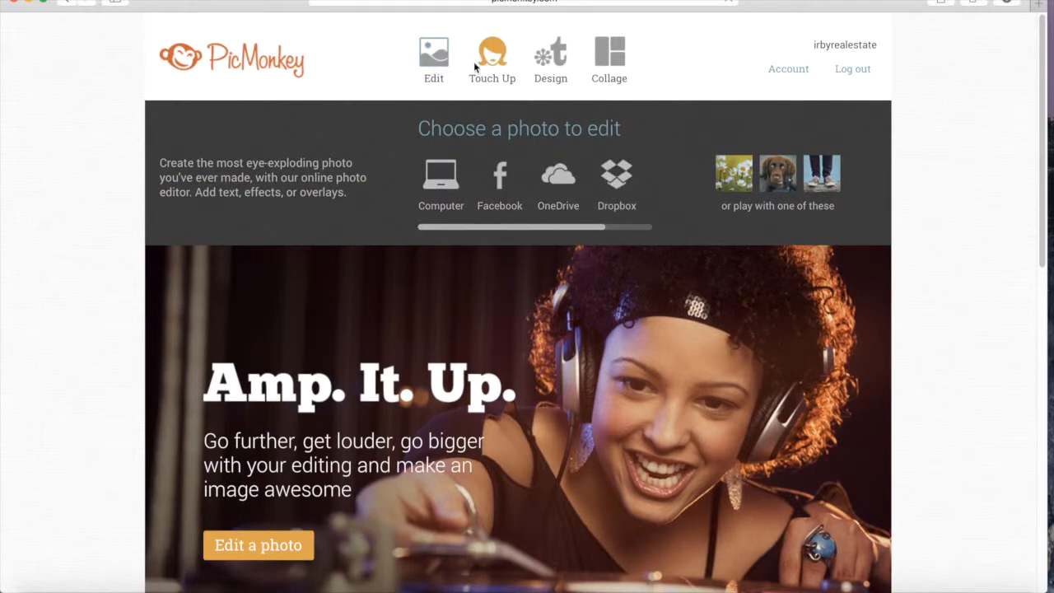
pyautogui.moveTo(480, 66)
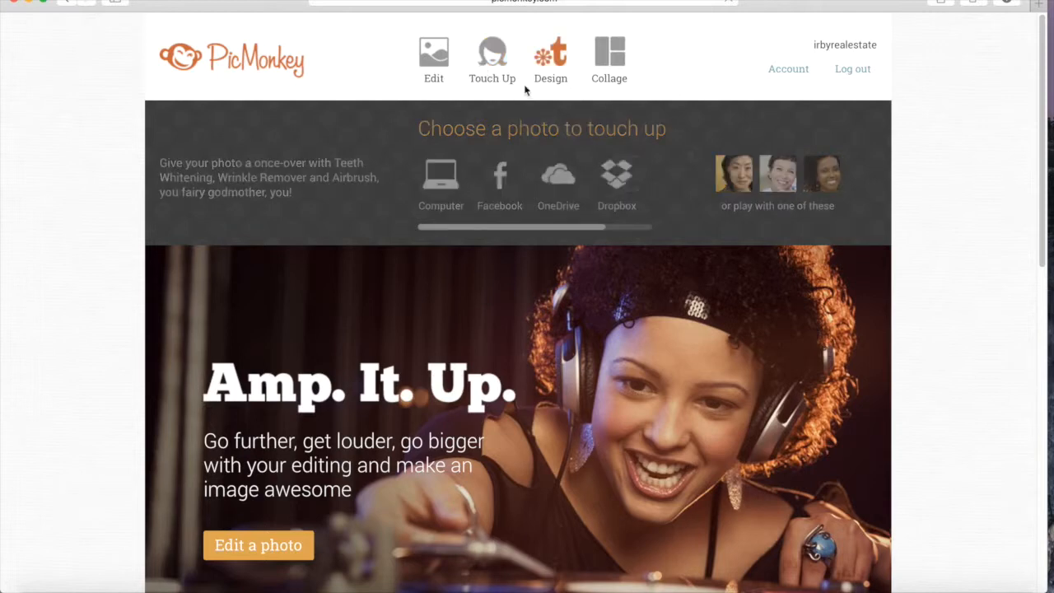
pyautogui.moveTo(548, 68)
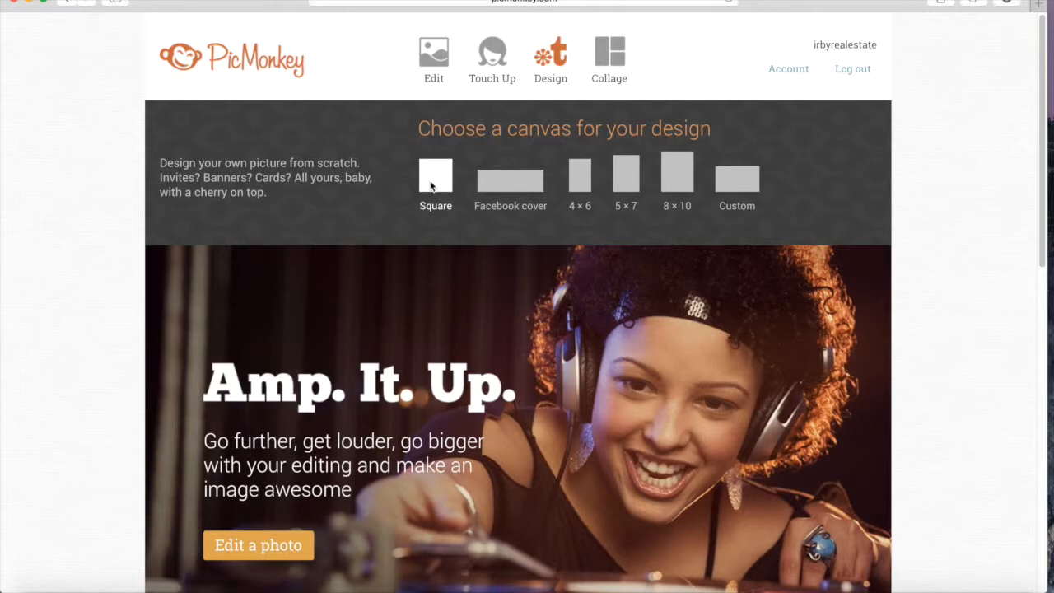
pyautogui.click(430, 187)
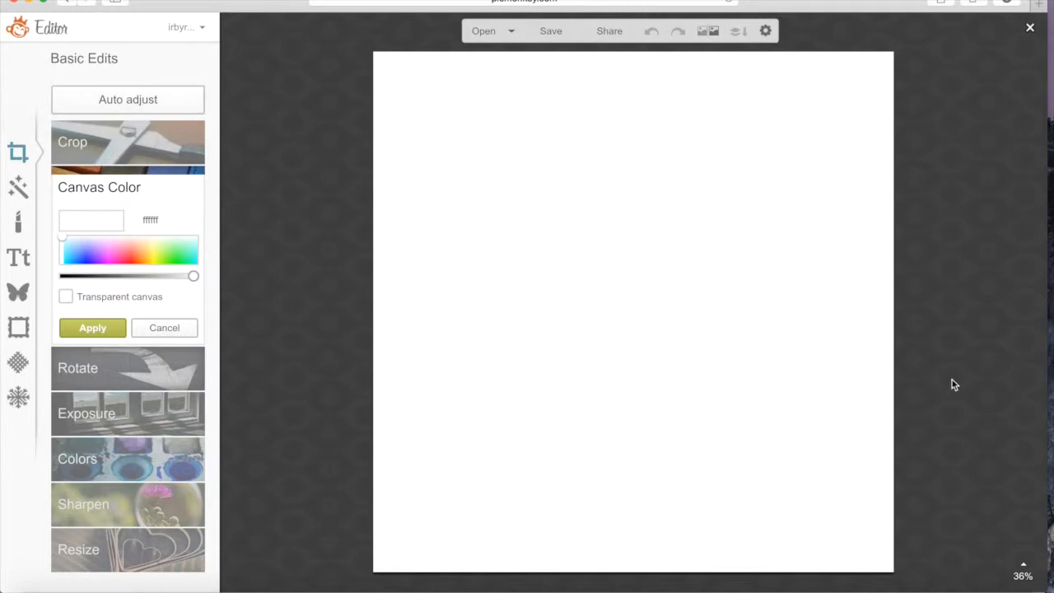
# Try pink ff63e0, violet 6621ff and a transparent background as the canvas color
pyautogui.moveTo(56, 21)
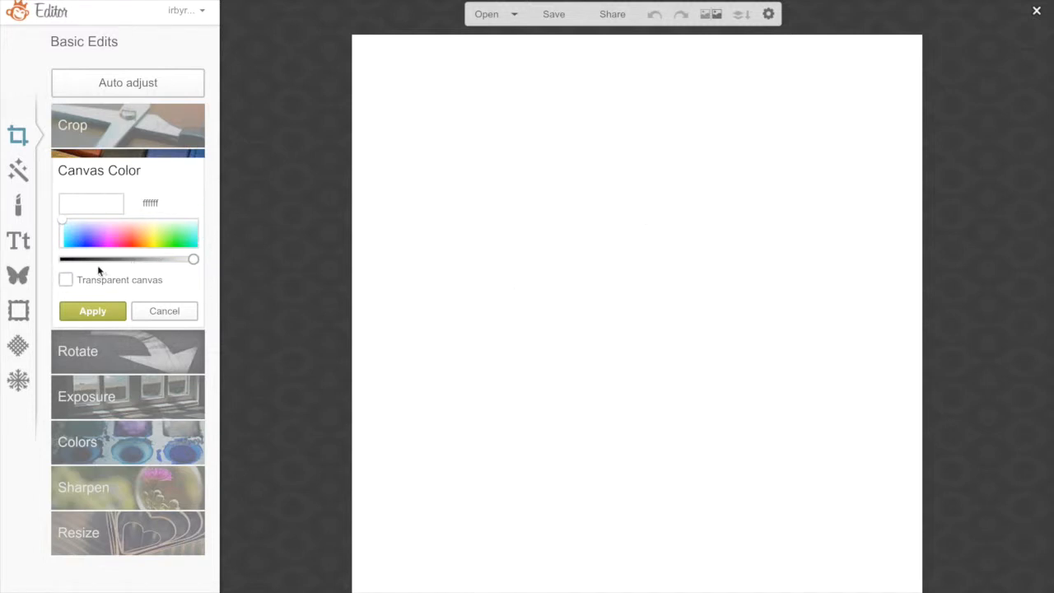
pyautogui.click(113, 236)
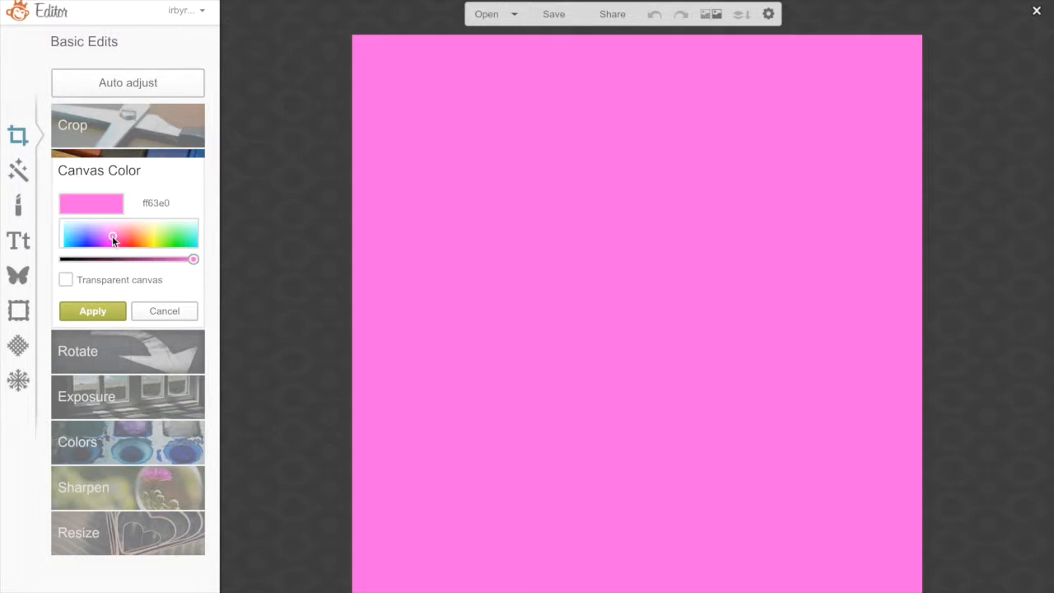
pyautogui.click(90, 237)
pyautogui.click(144, 240)
pyautogui.click(92, 243)
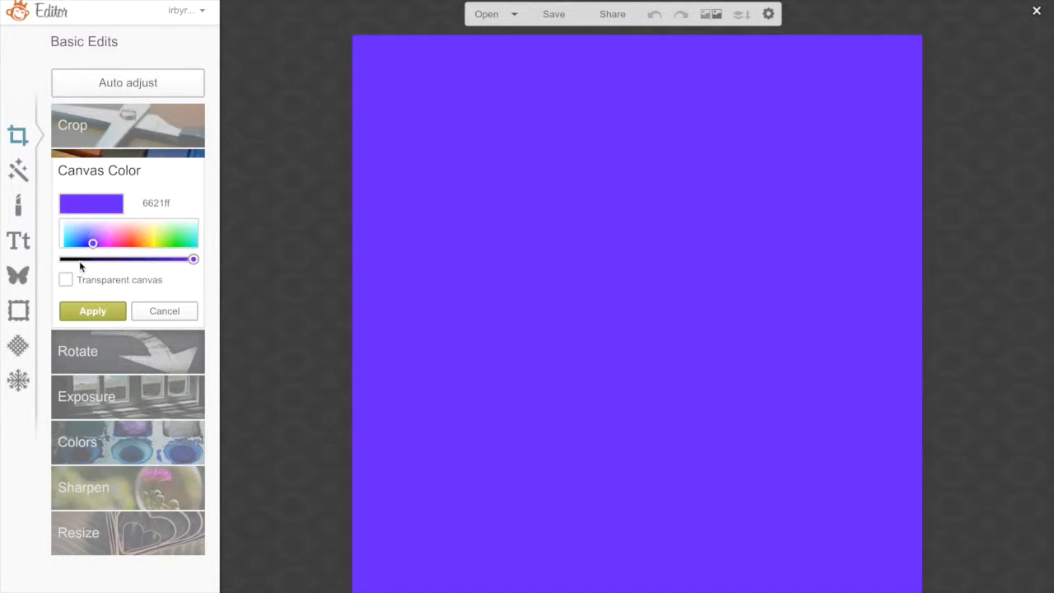
pyautogui.click(65, 281)
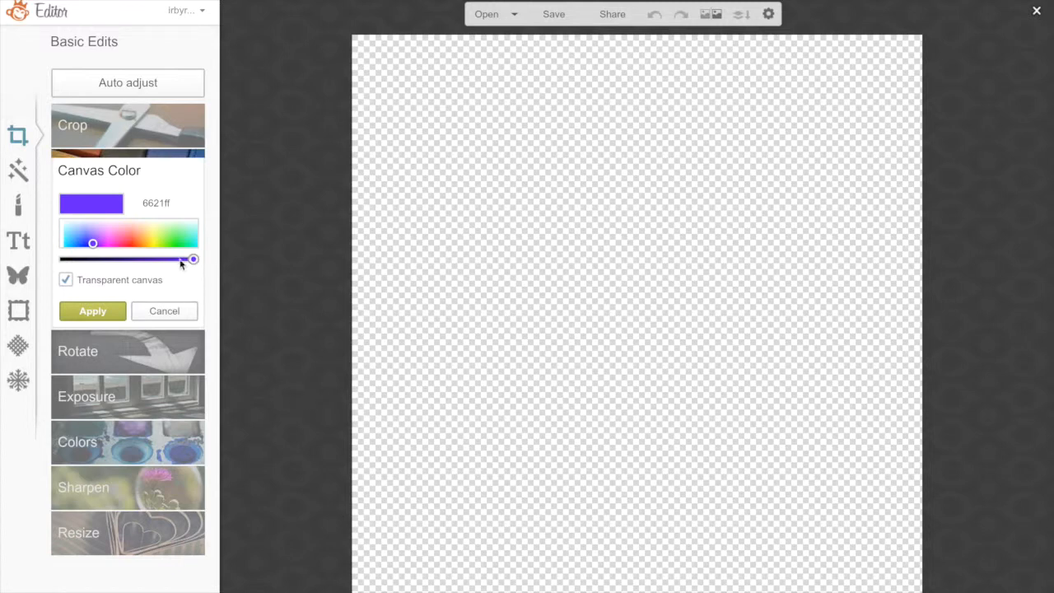
# Set the canvas color to white (ffffff) and apply it
pyautogui.moveTo(93, 242); pyautogui.dragTo(56, 247)
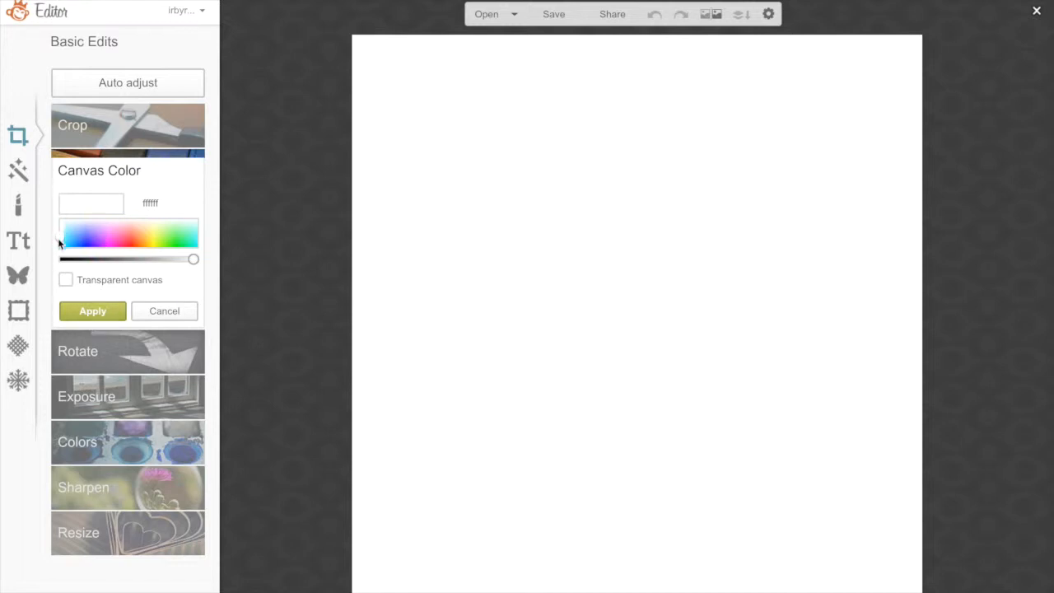
pyautogui.click(90, 311)
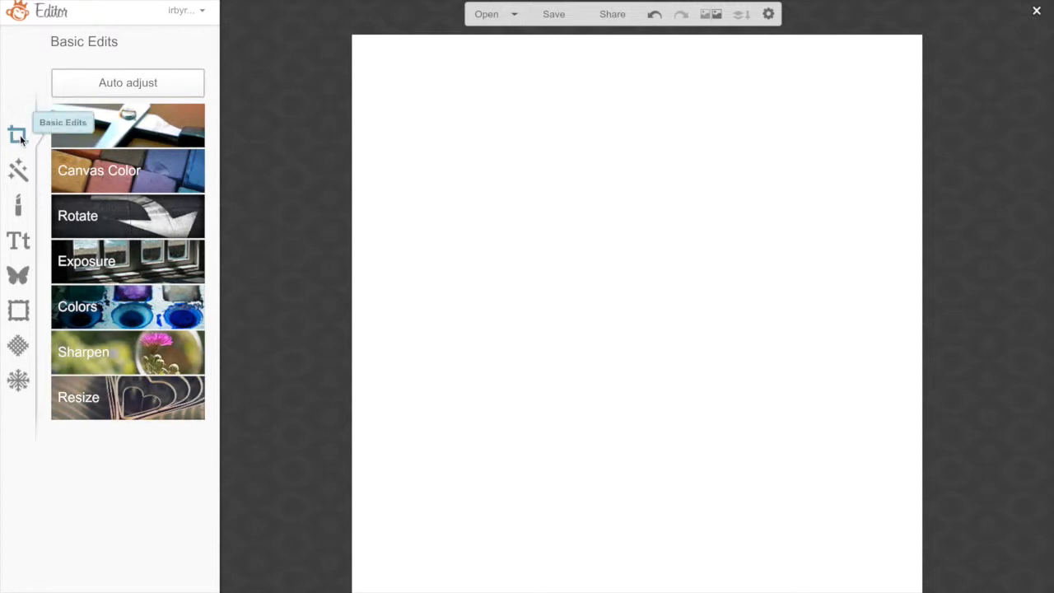
# Look through the available photo Effects and the Touch Up tools for skin, mouth and eyes
pyautogui.click(19, 173)
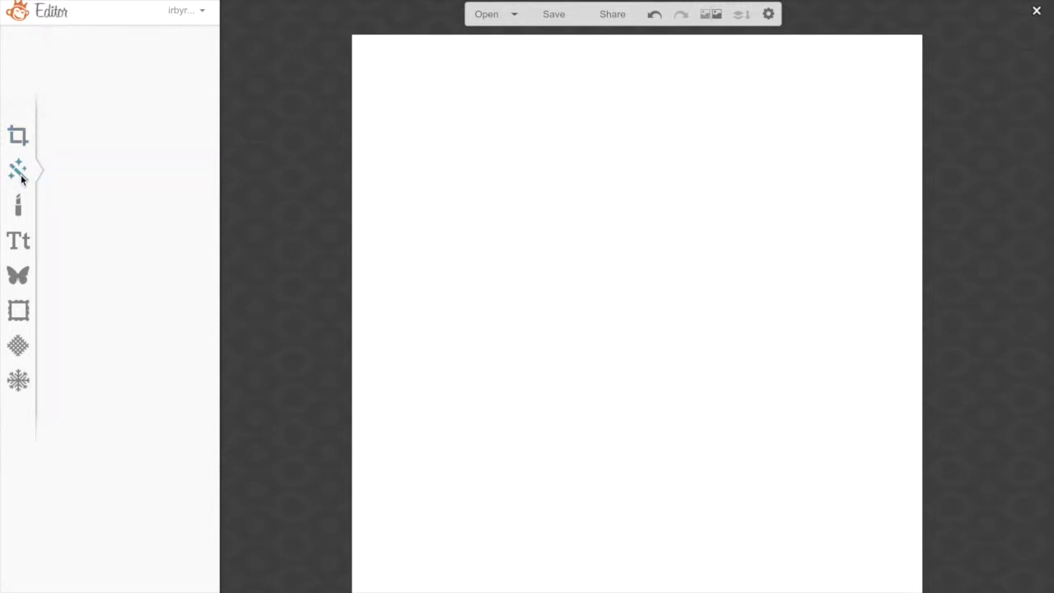
pyautogui.click(19, 173)
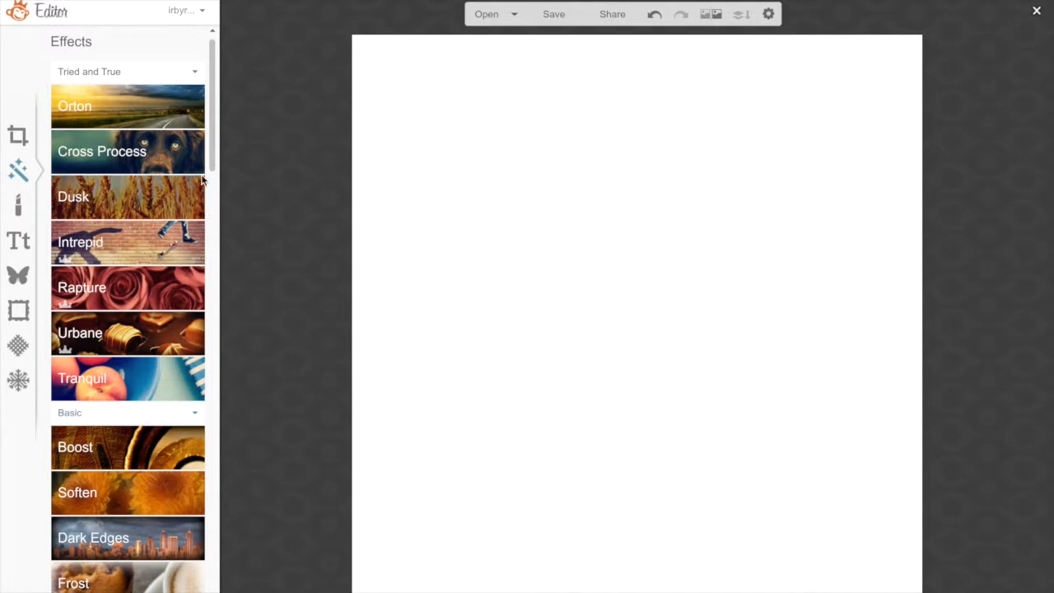
pyautogui.moveTo(209, 162); pyautogui.dragTo(196, 331)
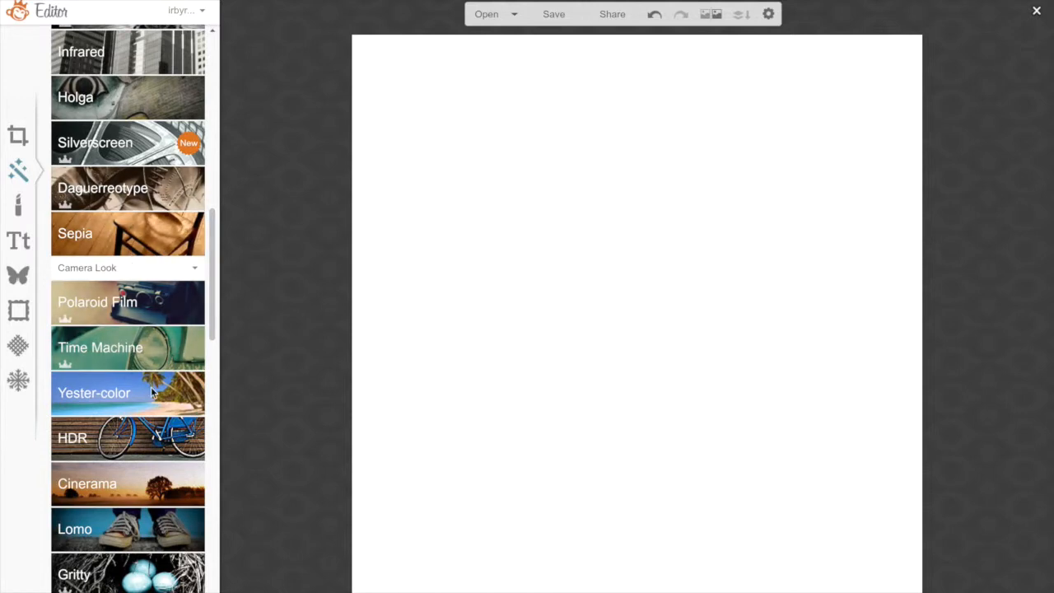
pyautogui.moveTo(207, 326)
pyautogui.mouseDown()
pyautogui.moveTo(228, 401)
pyautogui.moveTo(230, 473)
pyautogui.moveTo(205, 397)
pyautogui.moveTo(206, 179)
pyautogui.mouseUp()
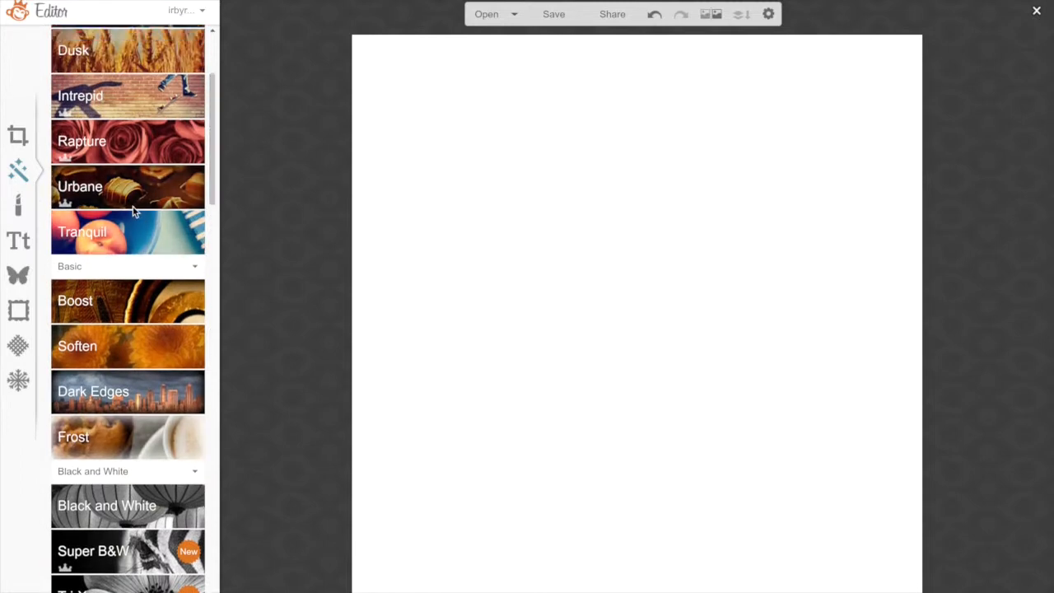
pyautogui.click(17, 206)
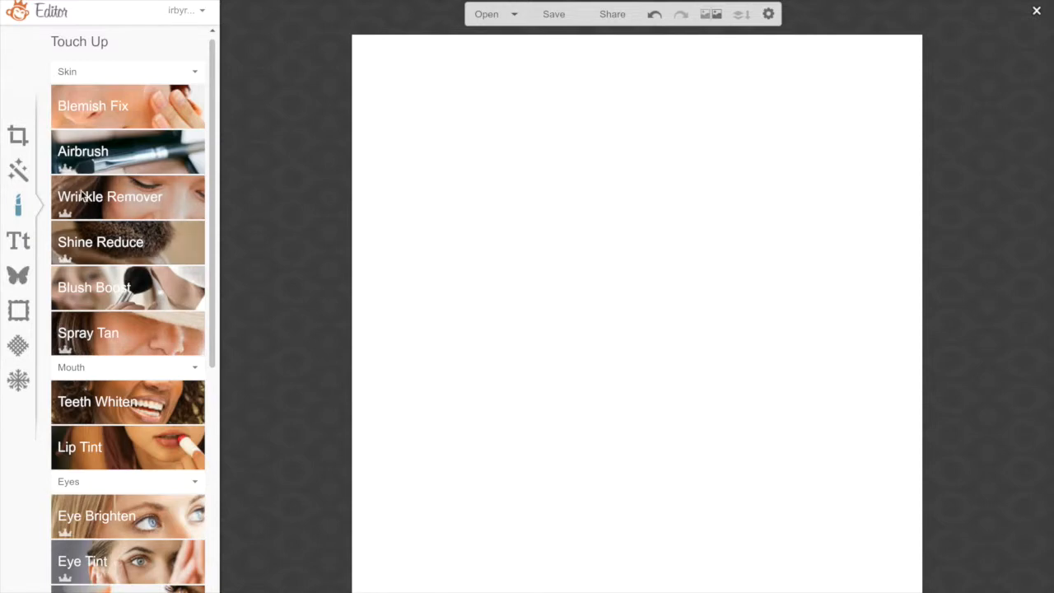
pyautogui.scroll(-5, 208, 209)
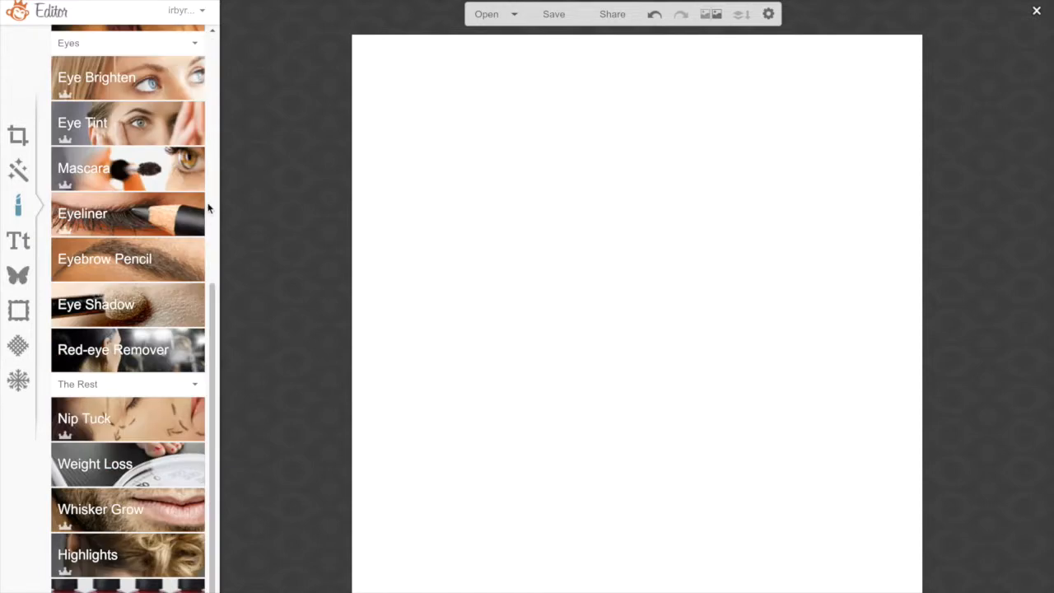
pyautogui.moveTo(211, 348); pyautogui.dragTo(210, 109)
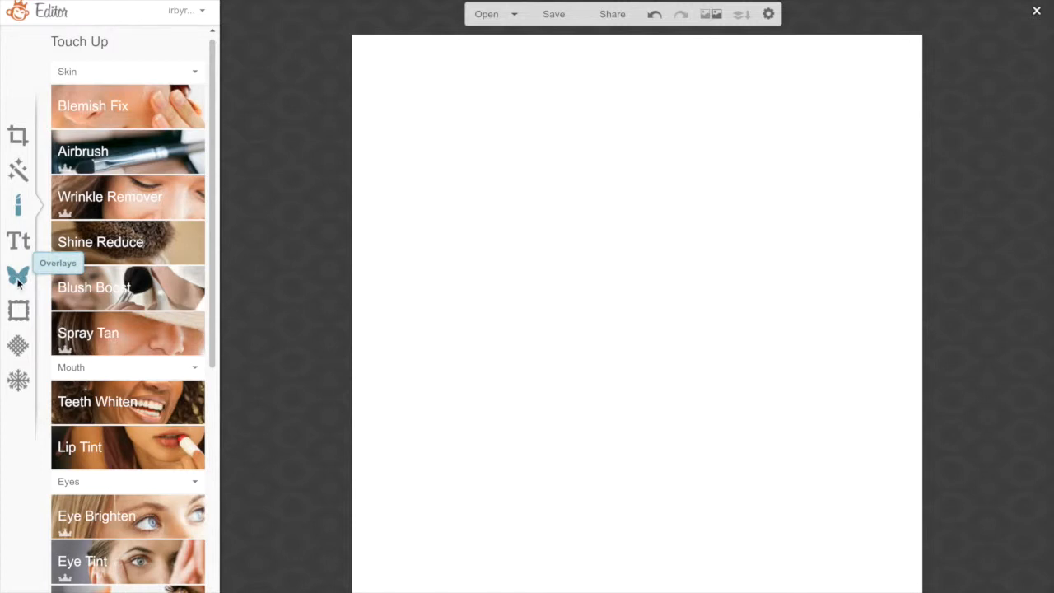
# Look through the Frames, Textures and Themes collections, previewing the gray brick option of the Edifice texture
pyautogui.click(15, 311)
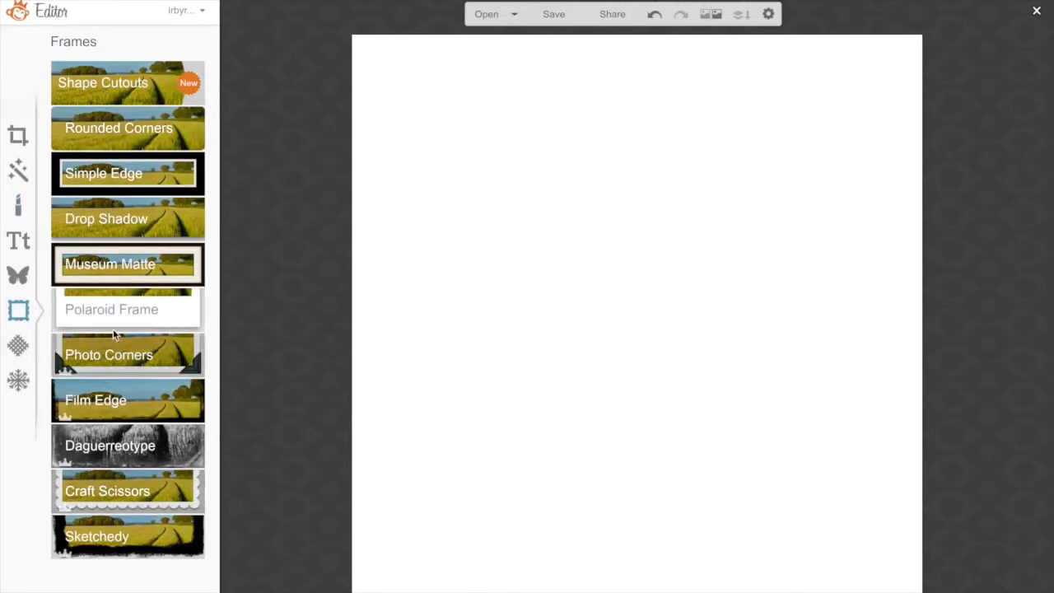
pyautogui.click(20, 347)
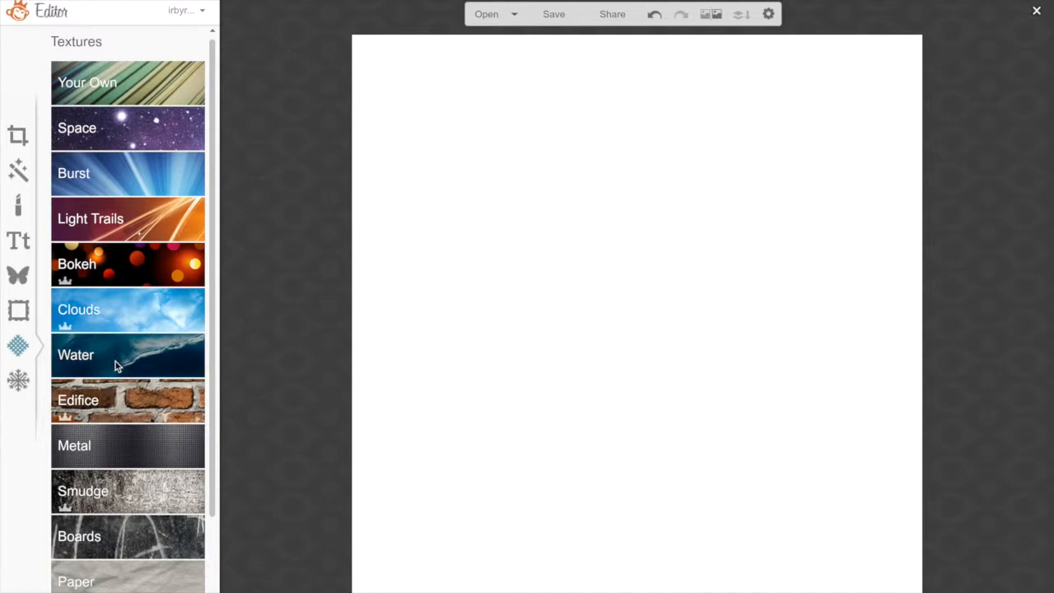
pyautogui.click(119, 401)
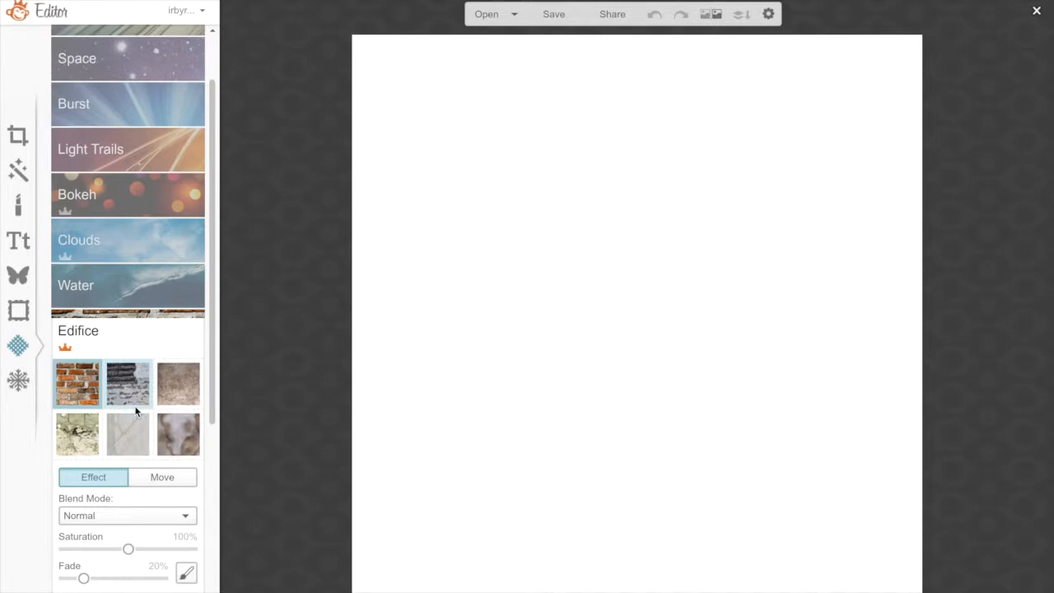
pyautogui.click(133, 395)
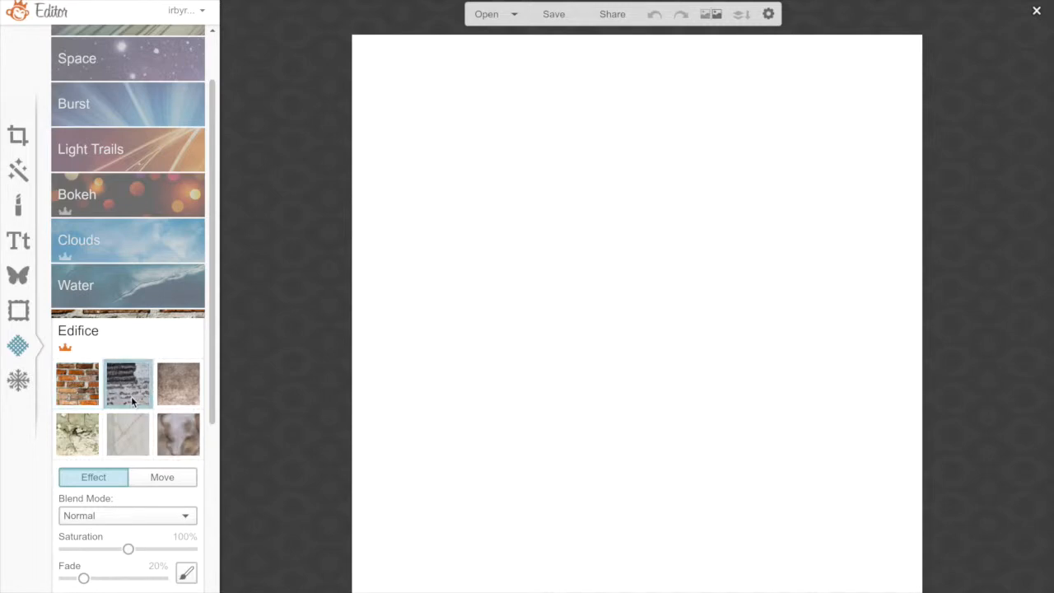
pyautogui.click(19, 380)
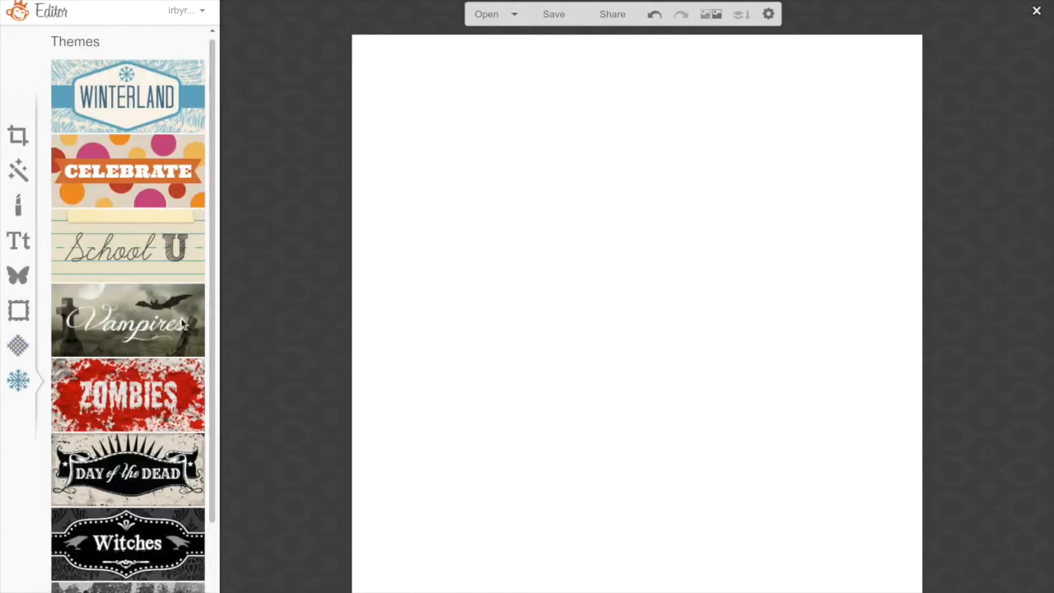
# Add Black-1.jpg from the Black folder on the computer to the canvas as a custom overlay
pyautogui.click(17, 281)
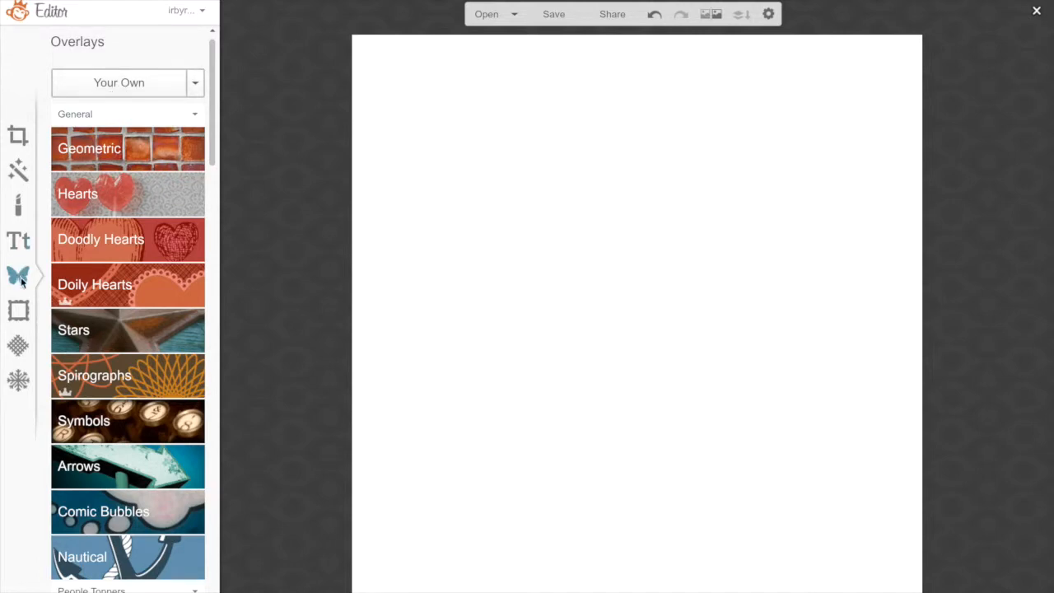
pyautogui.click(126, 86)
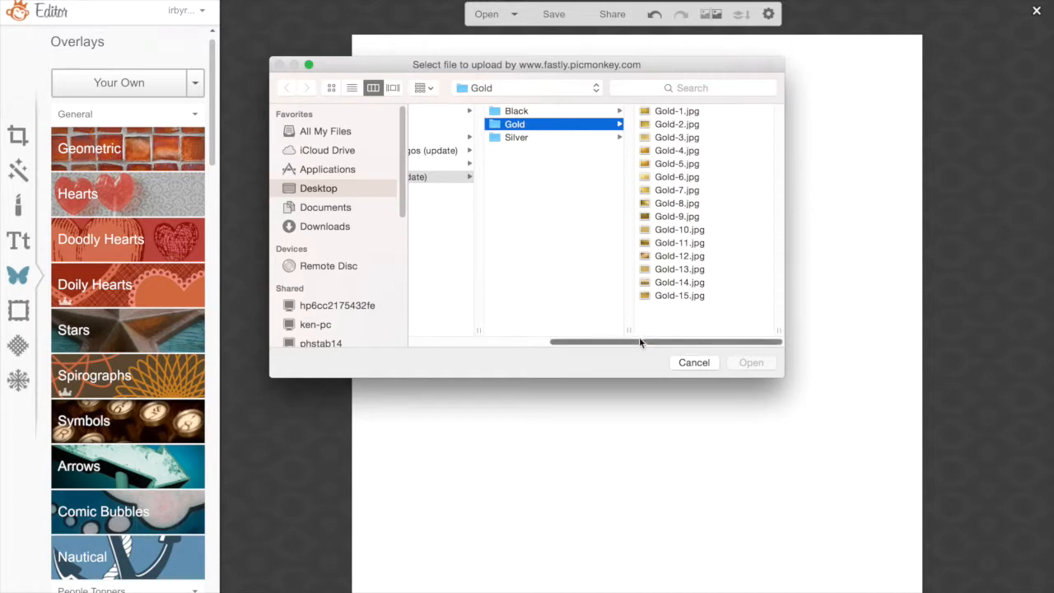
pyautogui.hscroll(-2, 639, 337)
pyautogui.click(581, 116)
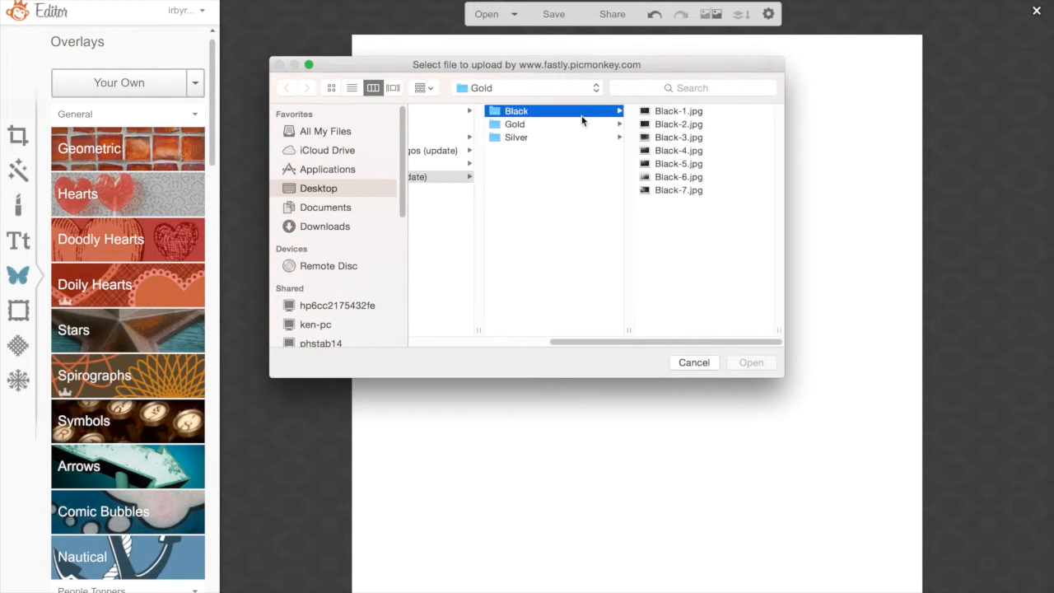
pyautogui.click(678, 111)
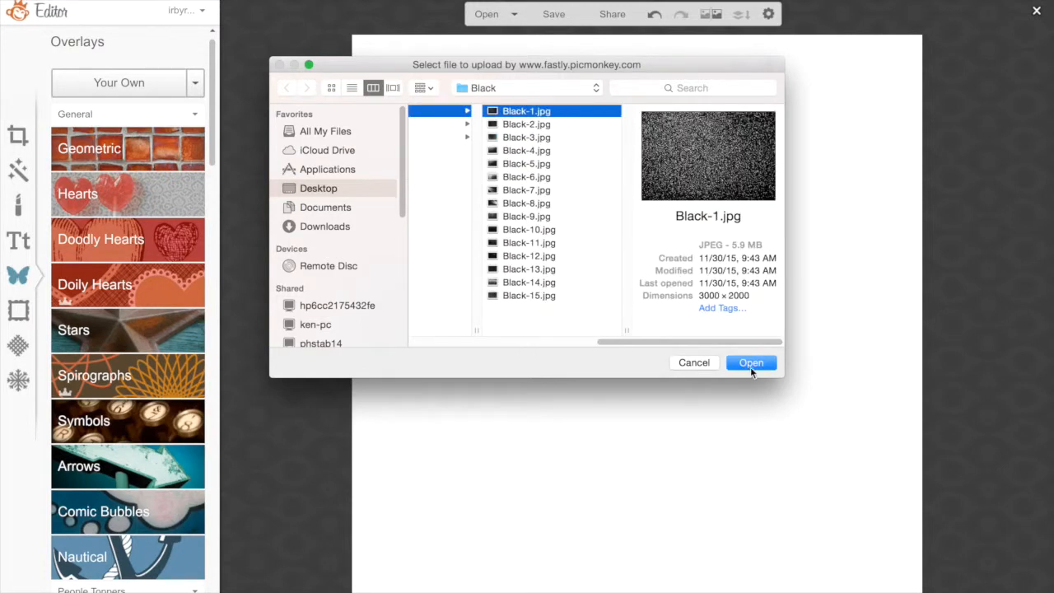
pyautogui.click(750, 365)
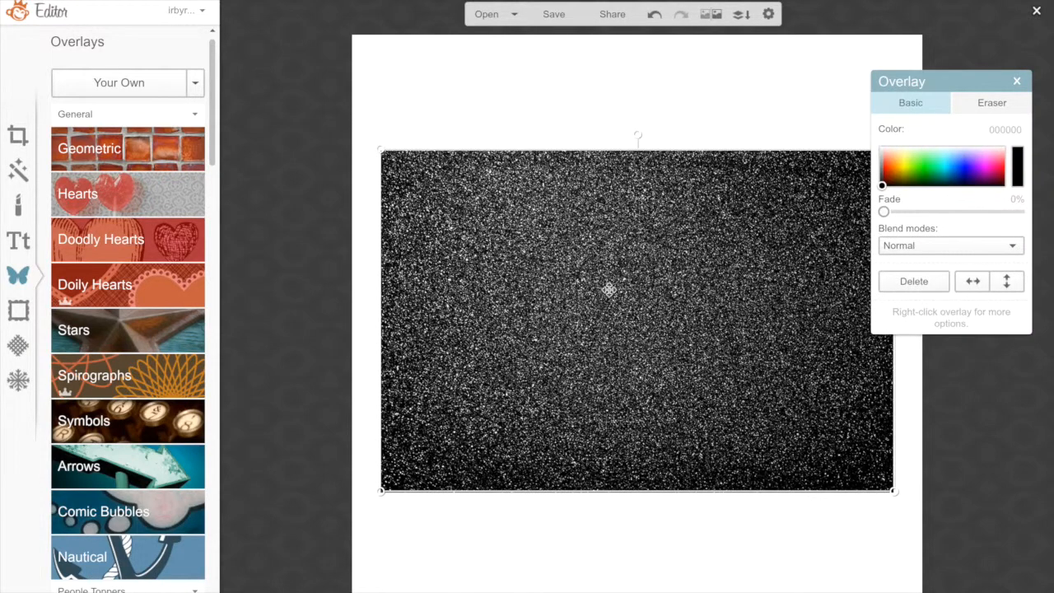
# Rotate the black glitter overlay about 45° clockwise and place it diagonally across the canvas's lower-left corner
pyautogui.moveTo(613, 349); pyautogui.dragTo(608, 313)
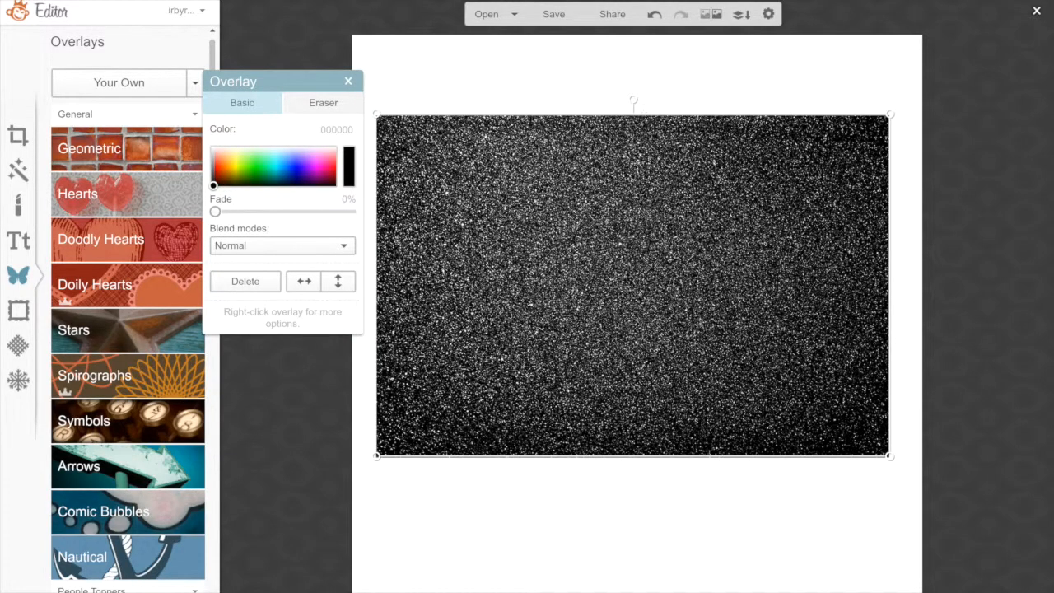
pyautogui.moveTo(633, 99); pyautogui.dragTo(745, 180)
pyautogui.moveTo(713, 219); pyautogui.dragTo(425, 512)
pyautogui.click(487, 374)
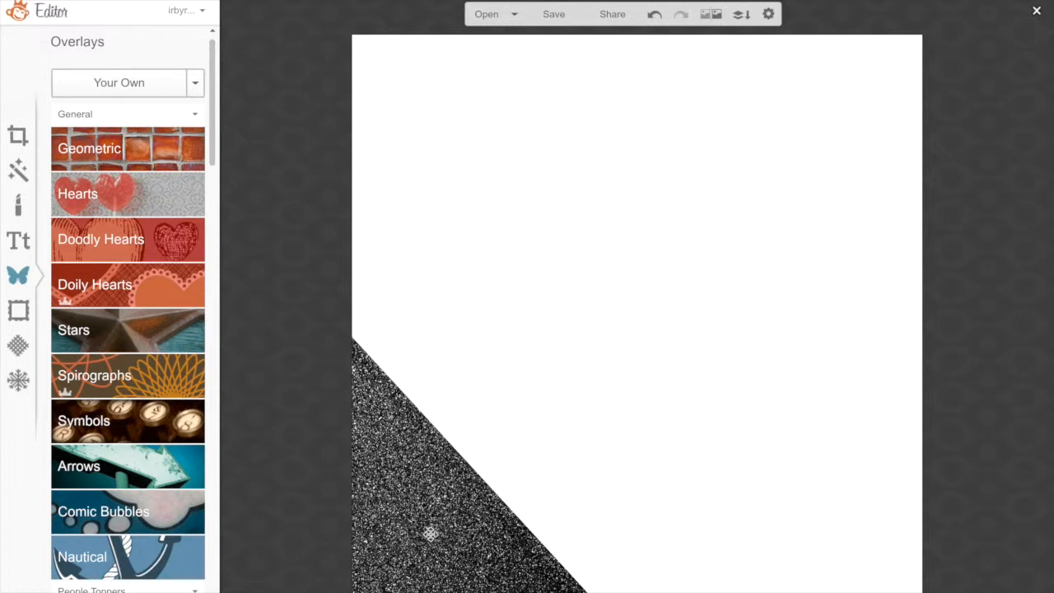
# Duplicate the lower-left black glitter overlay, rotate the copy about 180° and place it diagonally across the canvas's upper-right corner
pyautogui.rightClick(394, 484)
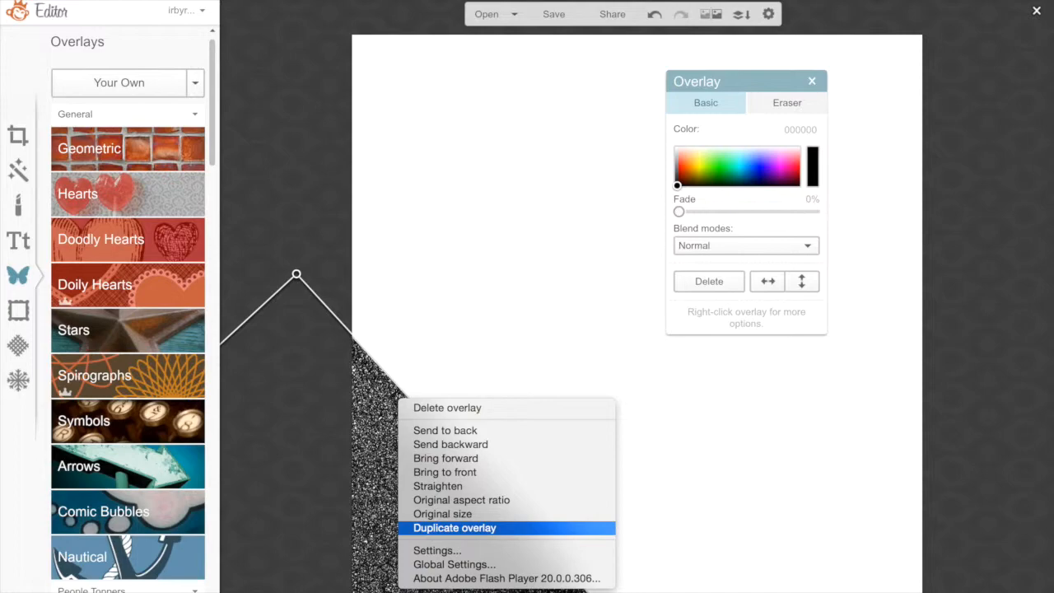
pyautogui.click(428, 528)
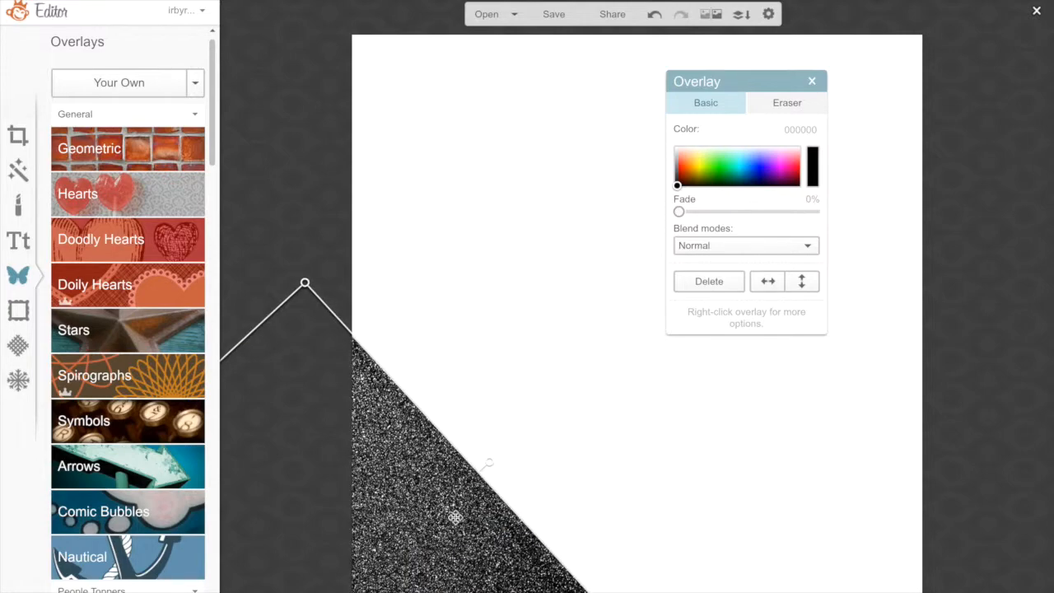
pyautogui.moveTo(437, 531); pyautogui.dragTo(665, 289)
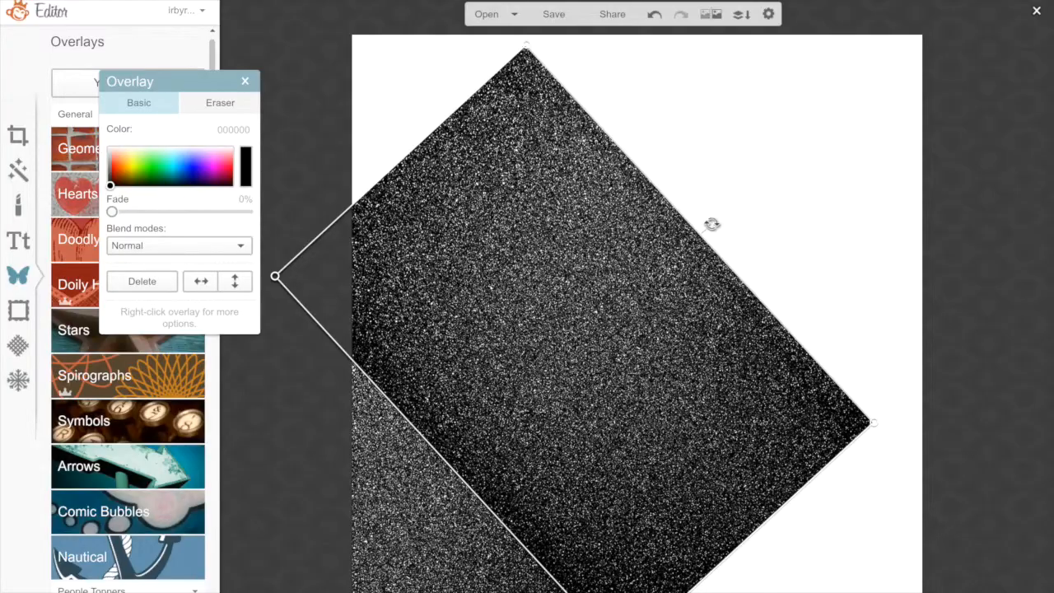
pyautogui.moveTo(712, 224); pyautogui.dragTo(428, 472)
pyautogui.moveTo(524, 440); pyautogui.dragTo(897, 156)
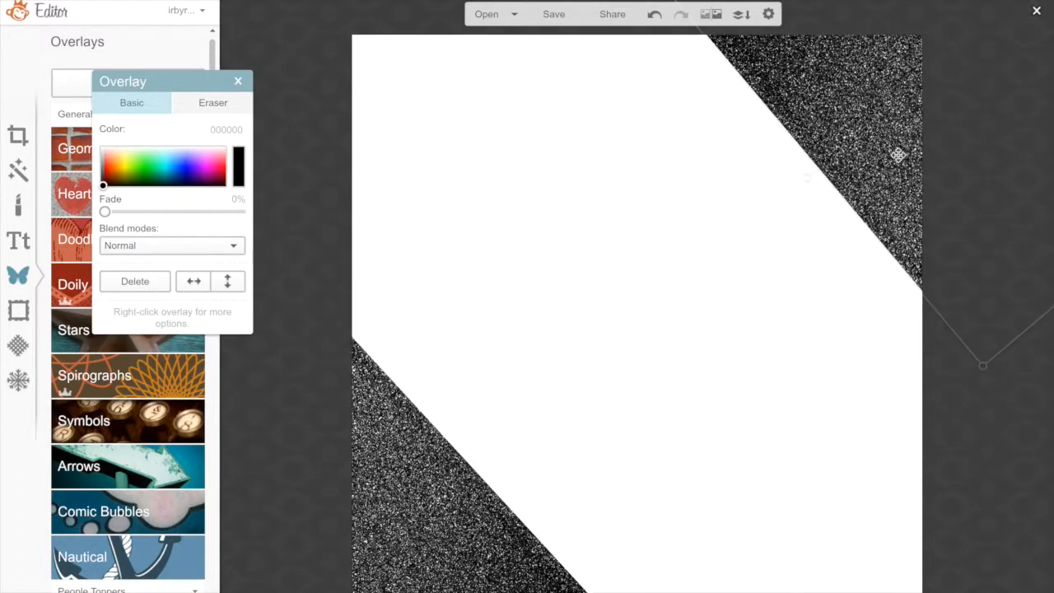
pyautogui.moveTo(807, 178)
pyautogui.mouseDown()
pyautogui.moveTo(814, 190)
pyautogui.moveTo(794, 182)
pyautogui.mouseUp()
# Rotate the lower-left glitter overlay slightly clockwise and set the upper-right glitter overlay's color to 040404
pyautogui.click(377, 437)
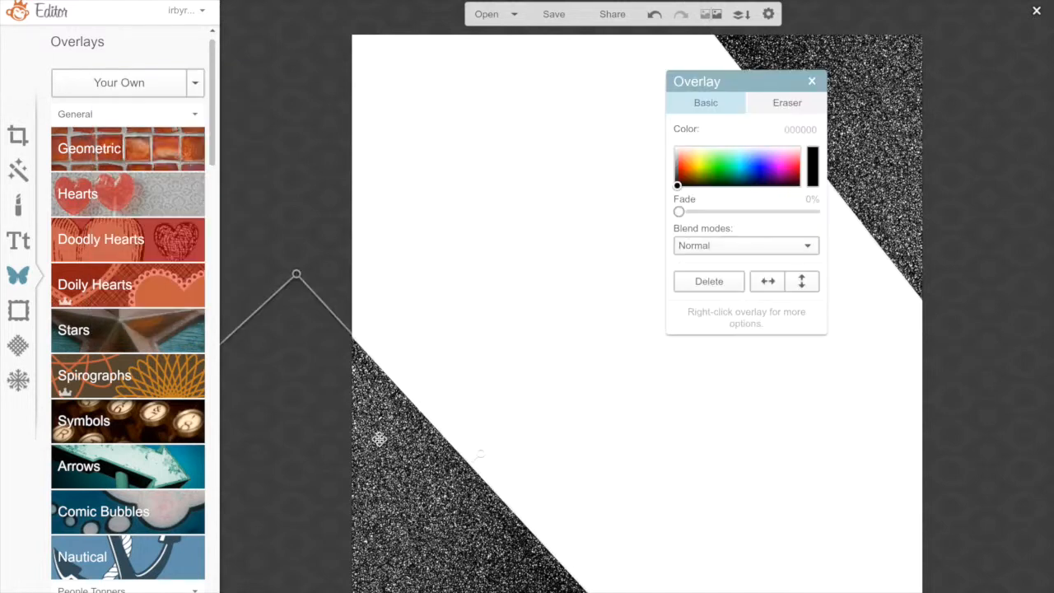
pyautogui.moveTo(480, 451); pyautogui.dragTo(487, 467)
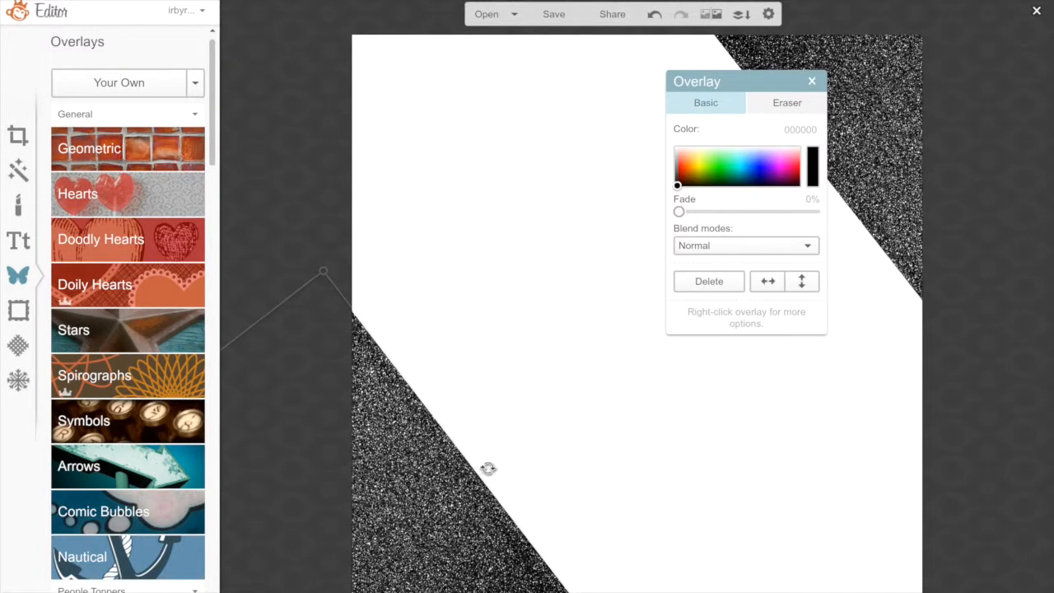
pyautogui.click(510, 339)
pyautogui.click(837, 128)
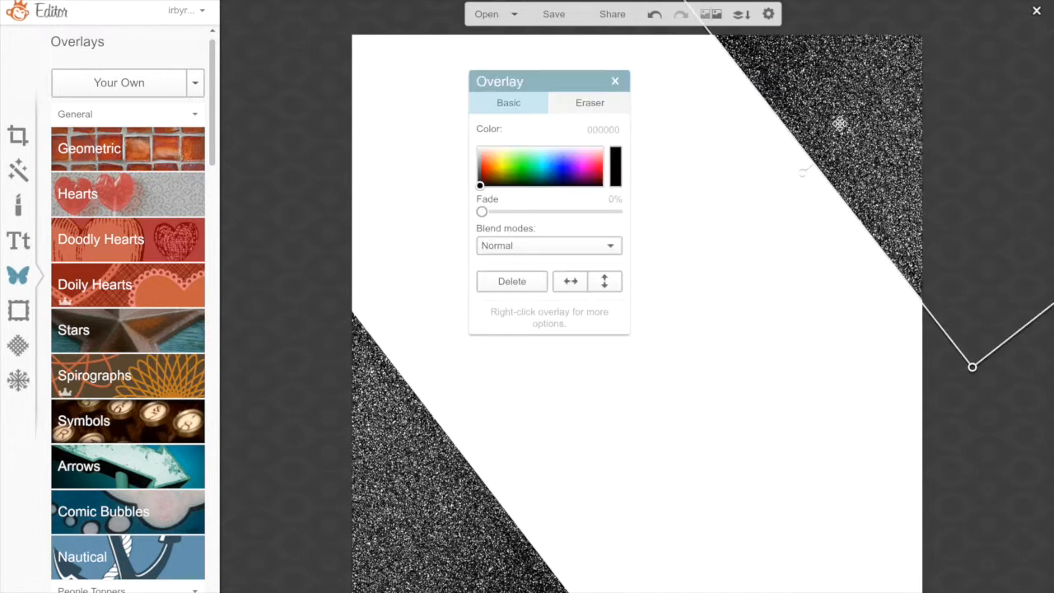
pyautogui.moveTo(480, 188)
pyautogui.mouseDown()
pyautogui.moveTo(518, 175)
pyautogui.moveTo(508, 182)
pyautogui.moveTo(501, 174)
pyautogui.moveTo(520, 165)
pyautogui.moveTo(489, 174)
pyautogui.moveTo(480, 195)
pyautogui.mouseUp()
pyautogui.click(615, 82)
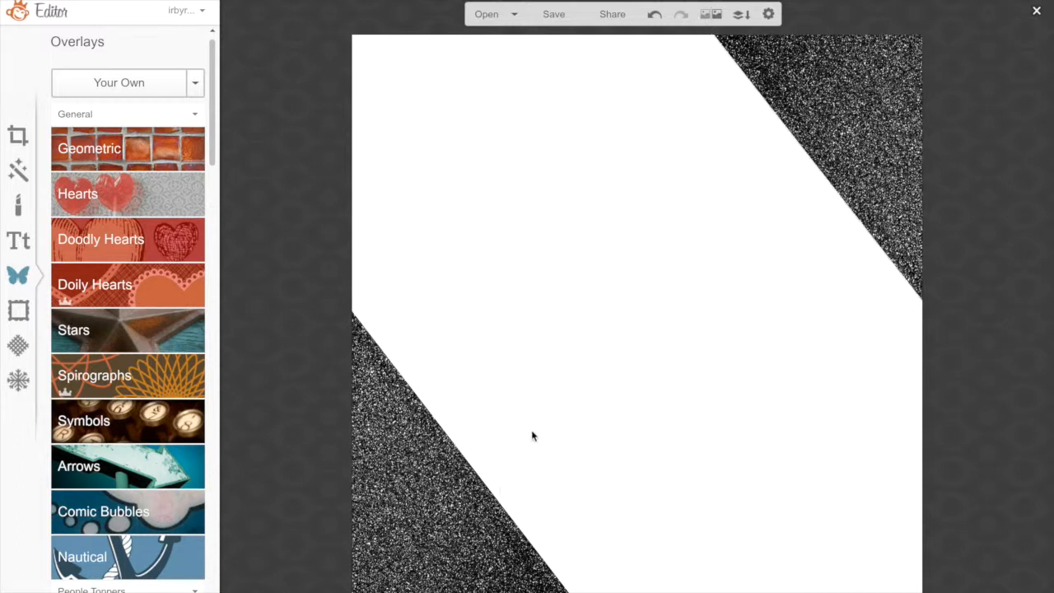
# Add Logo Final Complete PNG .png from the Desktop to the canvas as a custom overlay
pyautogui.click(99, 85)
pyautogui.moveTo(588, 341); pyautogui.dragTo(435, 344)
pyautogui.scroll(-5, 471, 300)
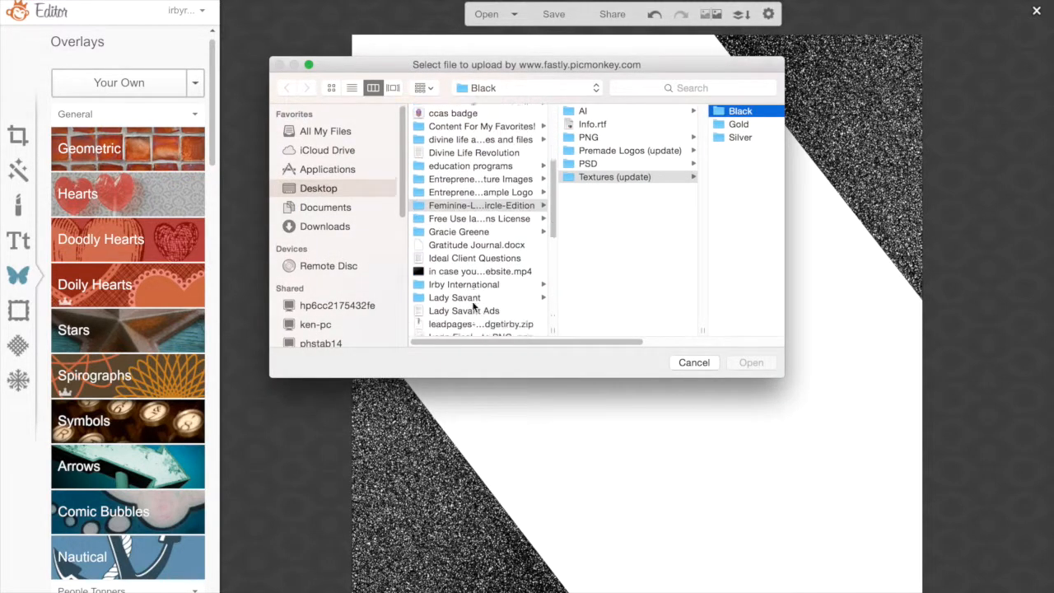
pyautogui.scroll(-2, 473, 306)
pyautogui.click(474, 305)
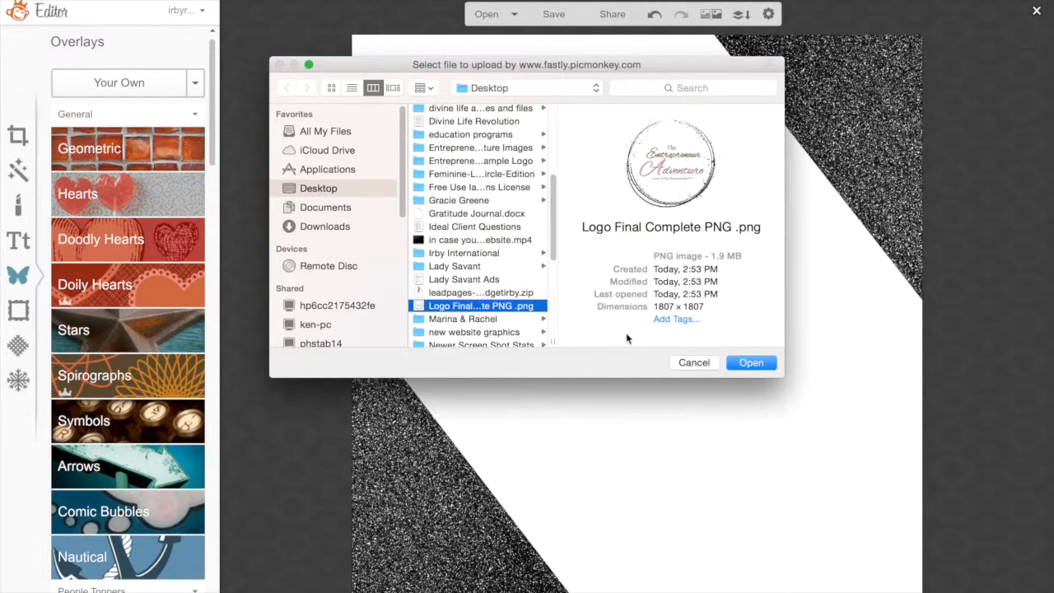
pyautogui.click(751, 362)
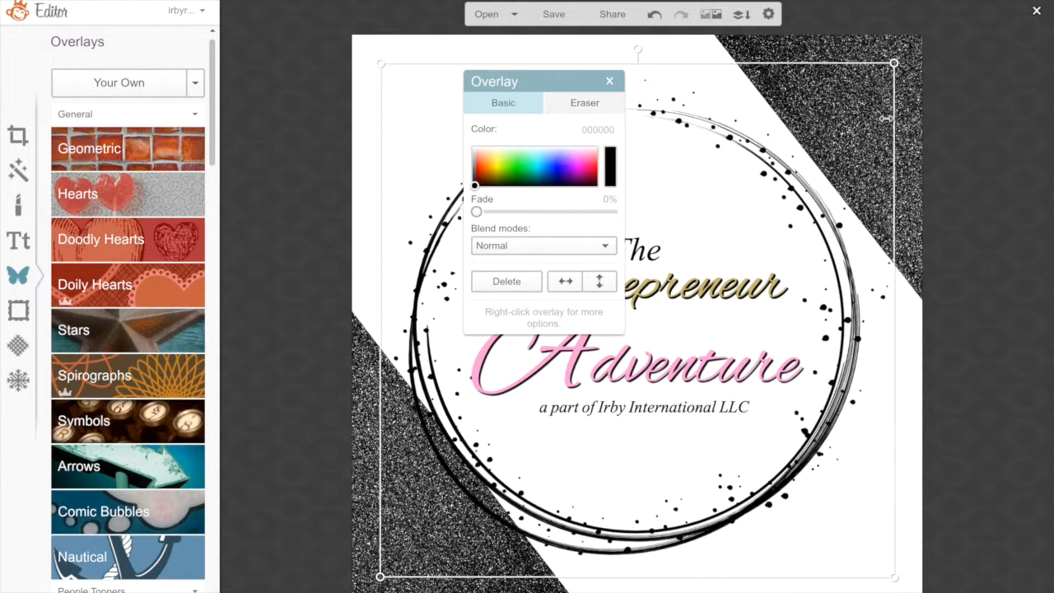
# Shrink the Entrepreneur Adventure logo to less than half its size and place it in the canvas's lower-right corner
pyautogui.moveTo(894, 63); pyautogui.dragTo(677, 259)
pyautogui.moveTo(562, 372); pyautogui.dragTo(782, 389)
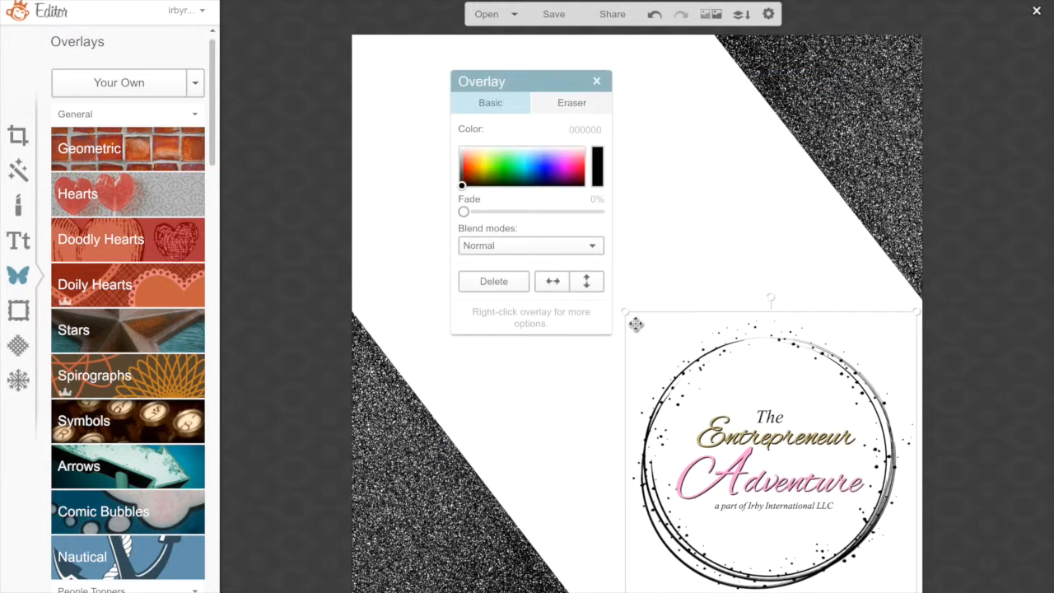
pyautogui.moveTo(626, 312); pyautogui.dragTo(692, 368)
pyautogui.moveTo(723, 439); pyautogui.dragTo(728, 442)
pyautogui.click(622, 450)
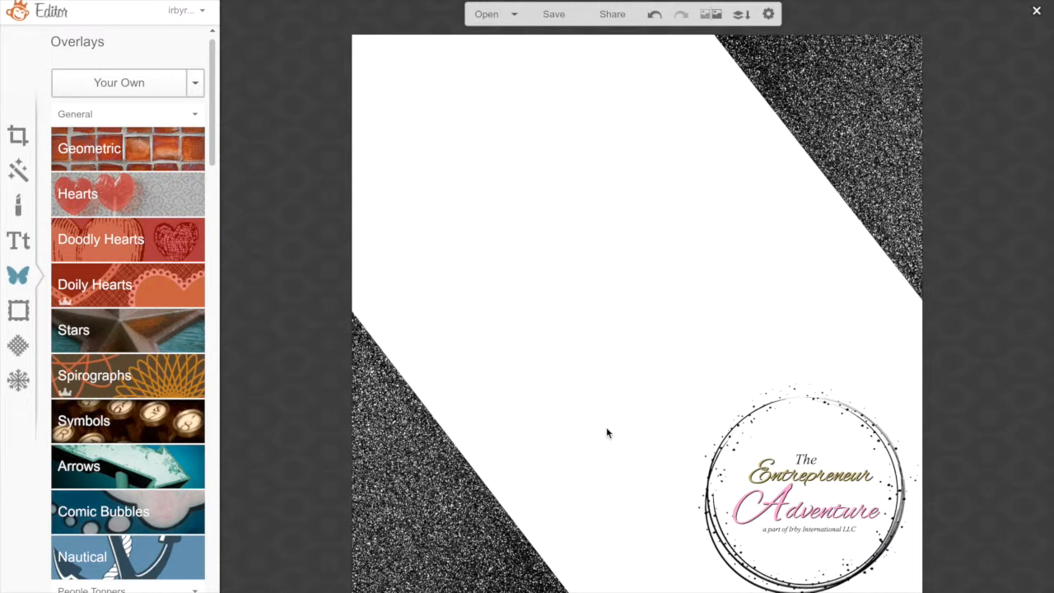
# Rotate both corner glitter overlays counterclockwise, the lower-left one slightly and the upper-right one to a diagonal of about 45°
pyautogui.click(430, 461)
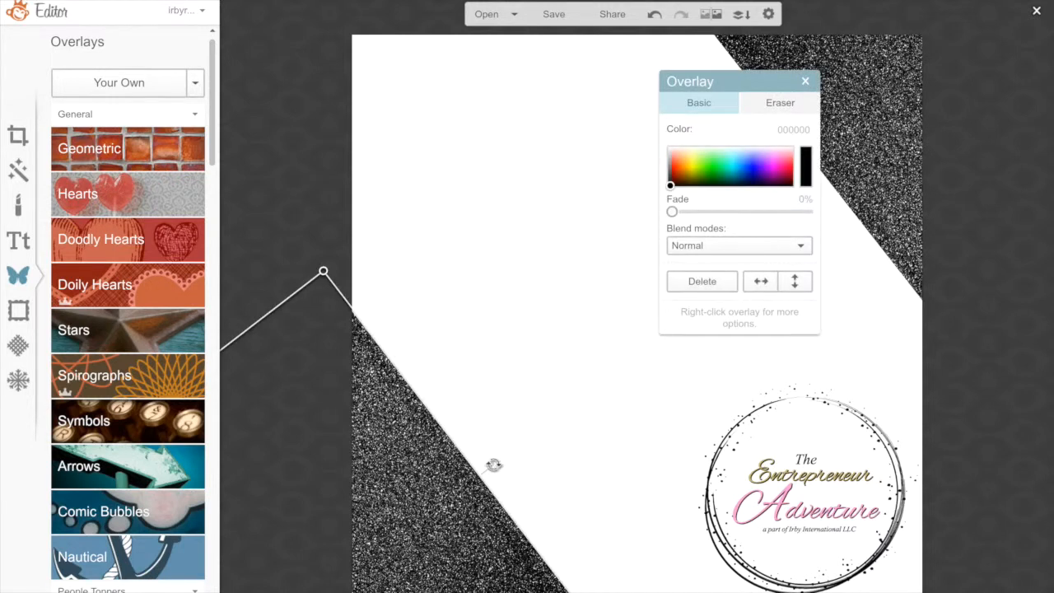
pyautogui.moveTo(494, 459); pyautogui.dragTo(492, 458)
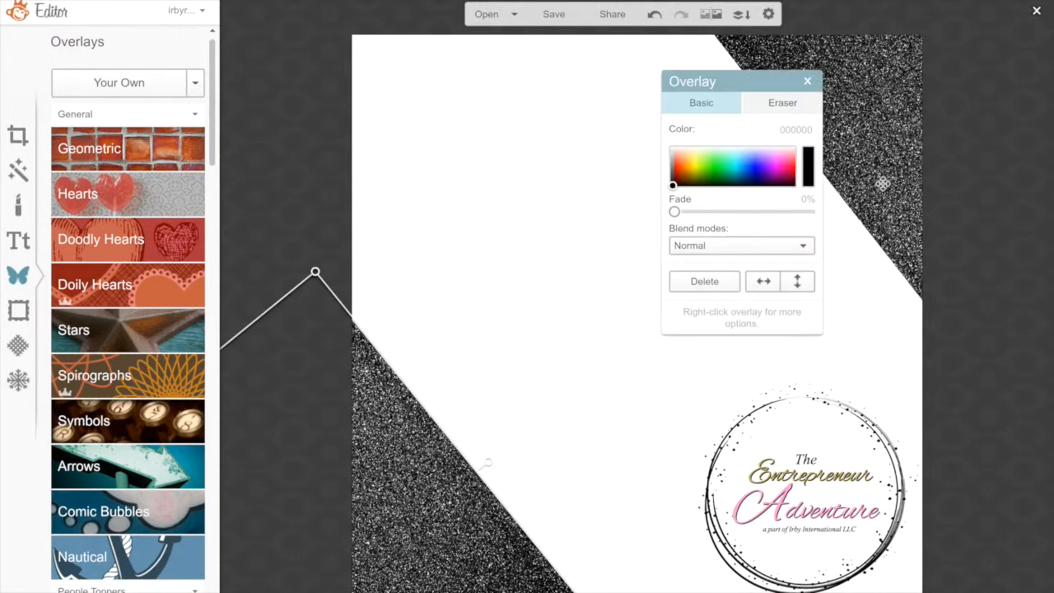
pyautogui.click(898, 157)
pyautogui.moveTo(802, 176); pyautogui.dragTo(822, 192)
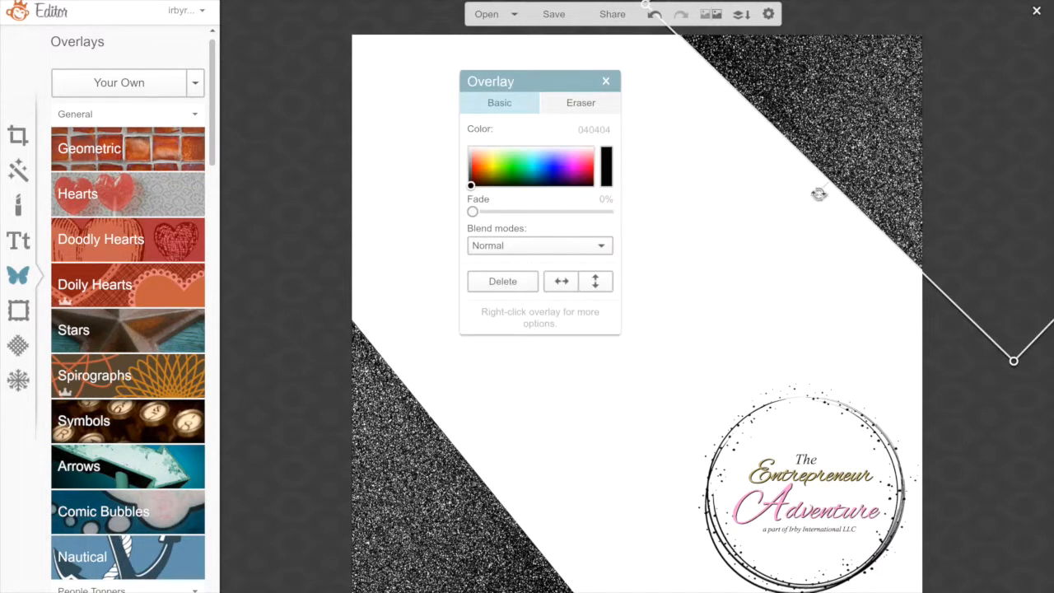
pyautogui.moveTo(817, 193); pyautogui.dragTo(792, 205)
pyautogui.click(695, 253)
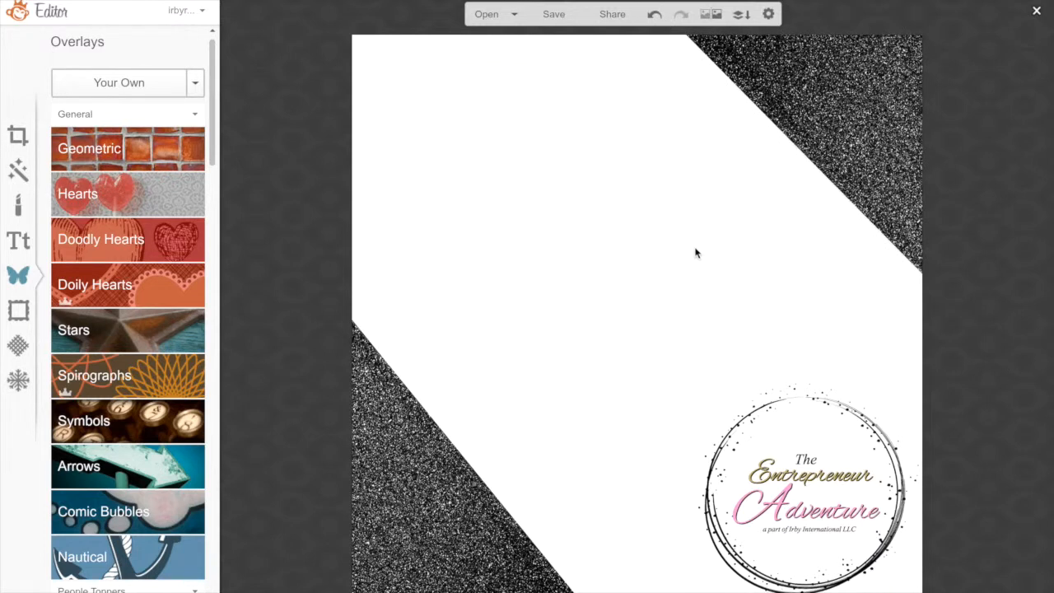
# Rotate the lower-left and upper-right glitter overlays further counterclockwise so their inner edges run roughly parallel at about 43°
pyautogui.click(494, 445)
pyautogui.moveTo(489, 461); pyautogui.dragTo(478, 446)
pyautogui.click(651, 269)
pyautogui.click(852, 152)
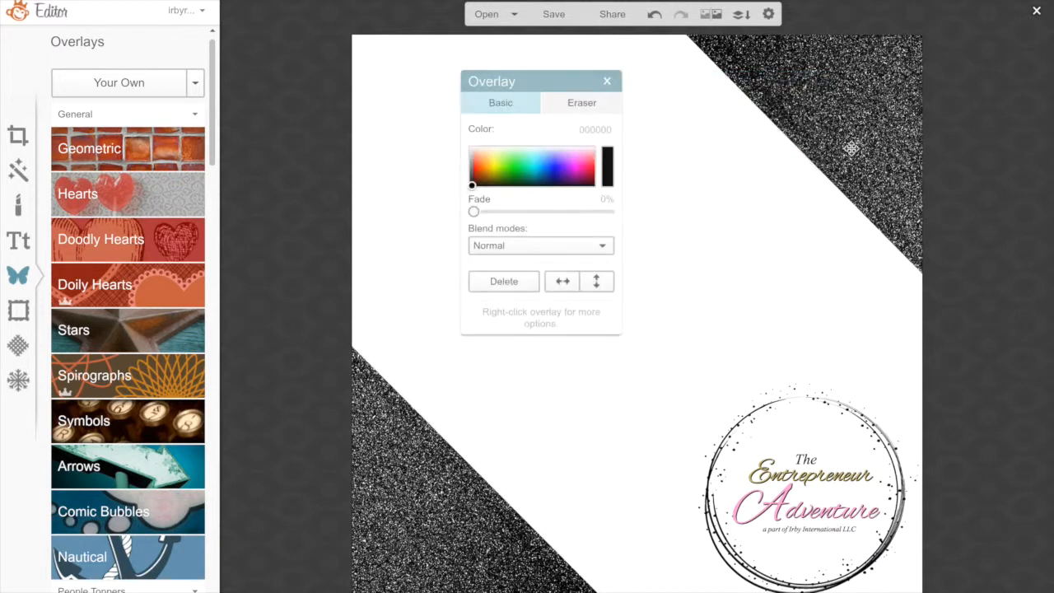
pyautogui.moveTo(815, 189); pyautogui.dragTo(828, 194)
pyautogui.click(745, 251)
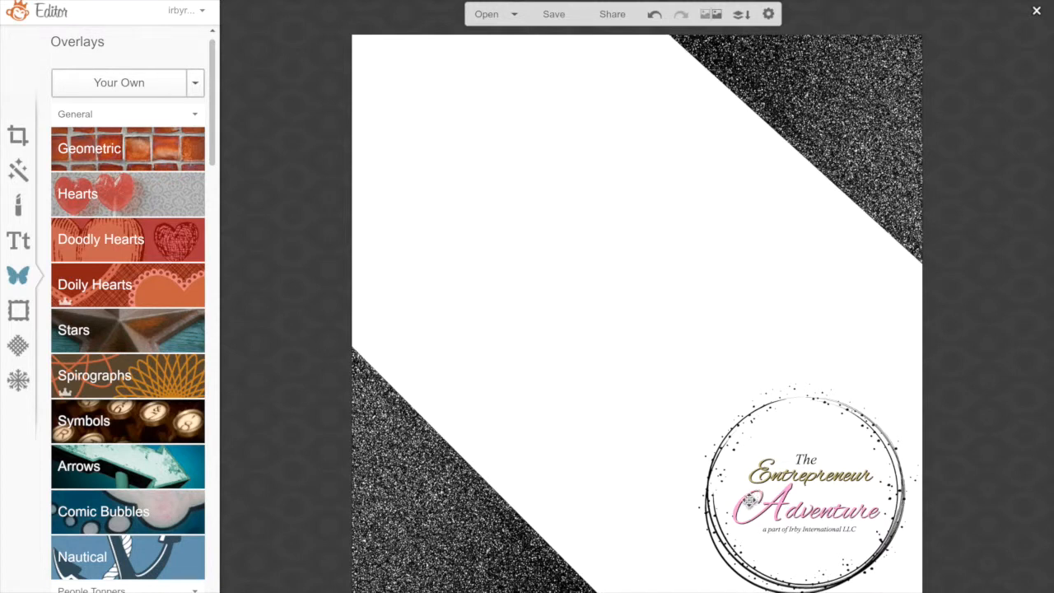
pyautogui.click(449, 505)
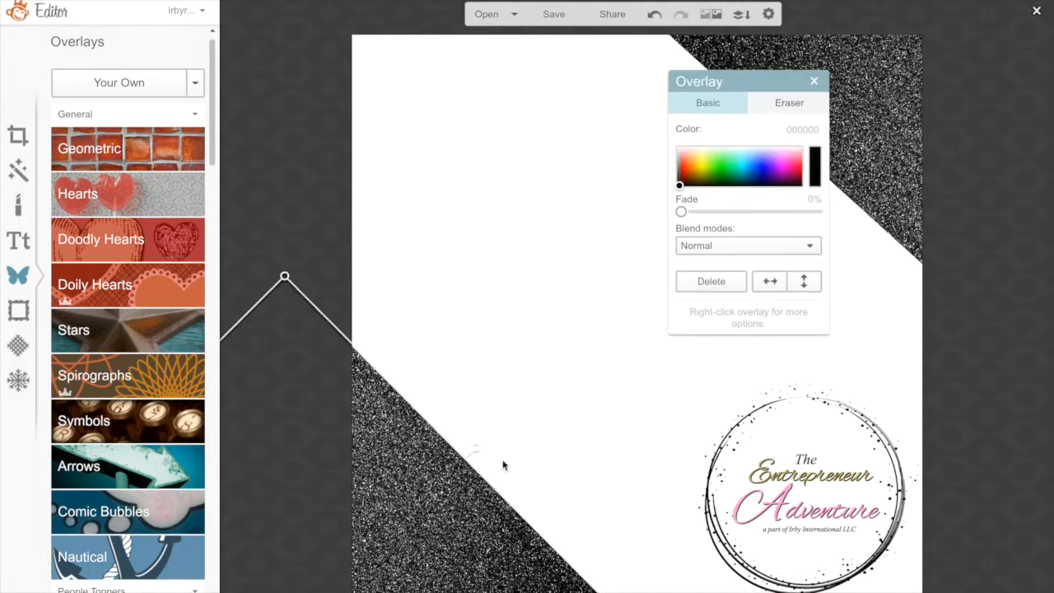
pyautogui.moveTo(478, 447); pyautogui.dragTo(472, 437)
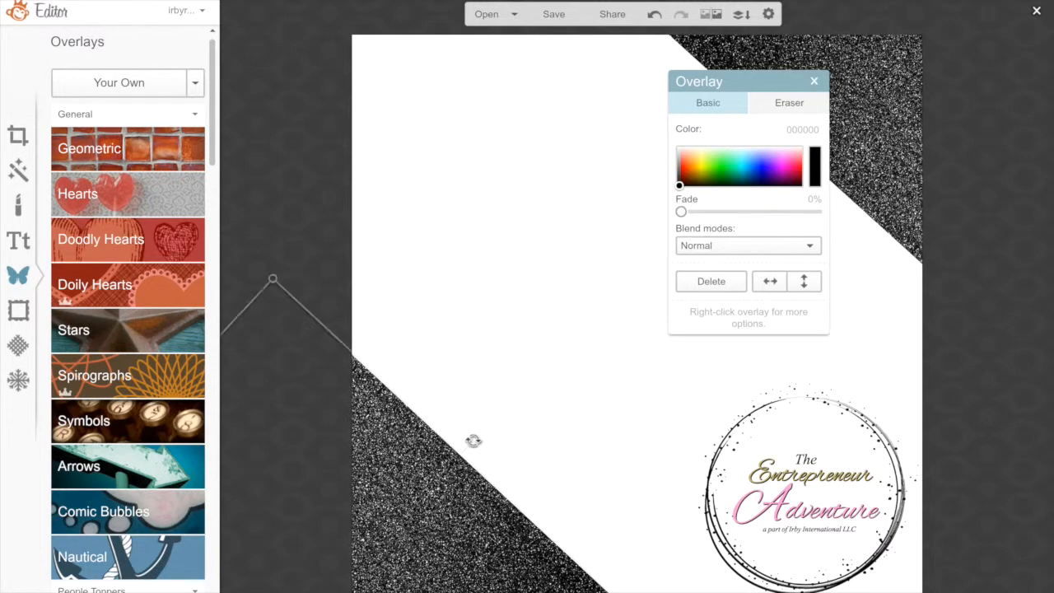
pyautogui.click(592, 445)
# Enlarge the Entrepreneur Adventure logo slightly toward the canvas center, keeping it in the lower-right corner
pyautogui.click(709, 472)
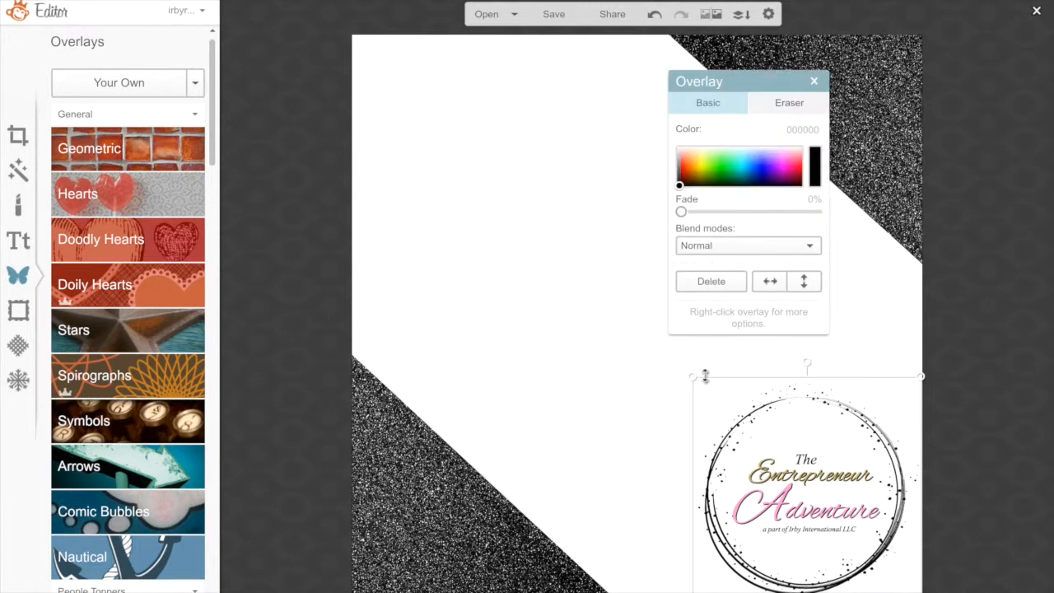
pyautogui.moveTo(692, 375); pyautogui.dragTo(650, 356)
pyautogui.click(644, 354)
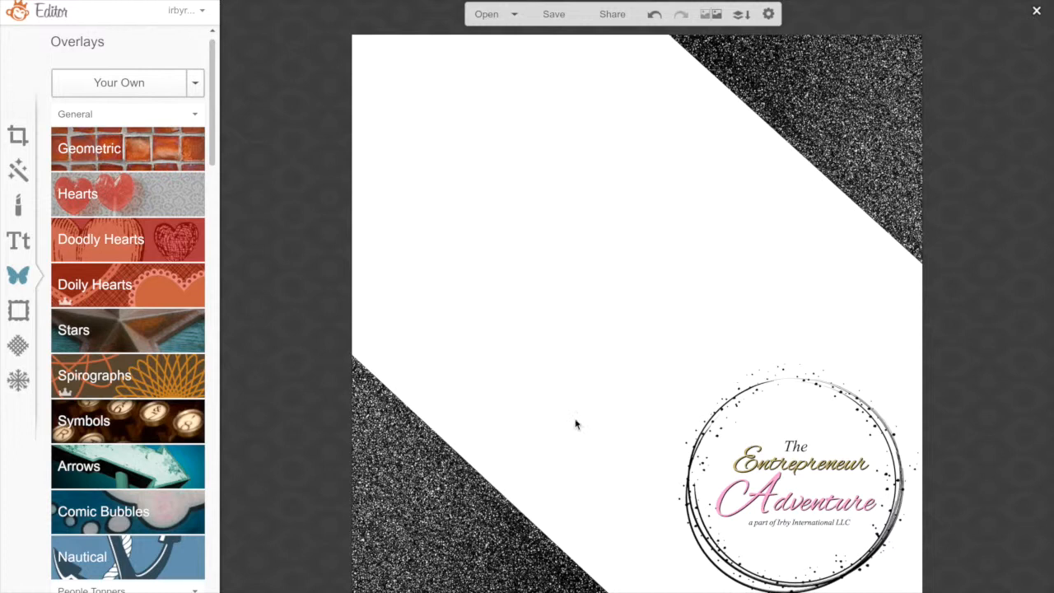
# Shift both corner glitter overlays slightly inward with a small rotation of the upper-right one, and merge all elements into the canvas
pyautogui.click(741, 89)
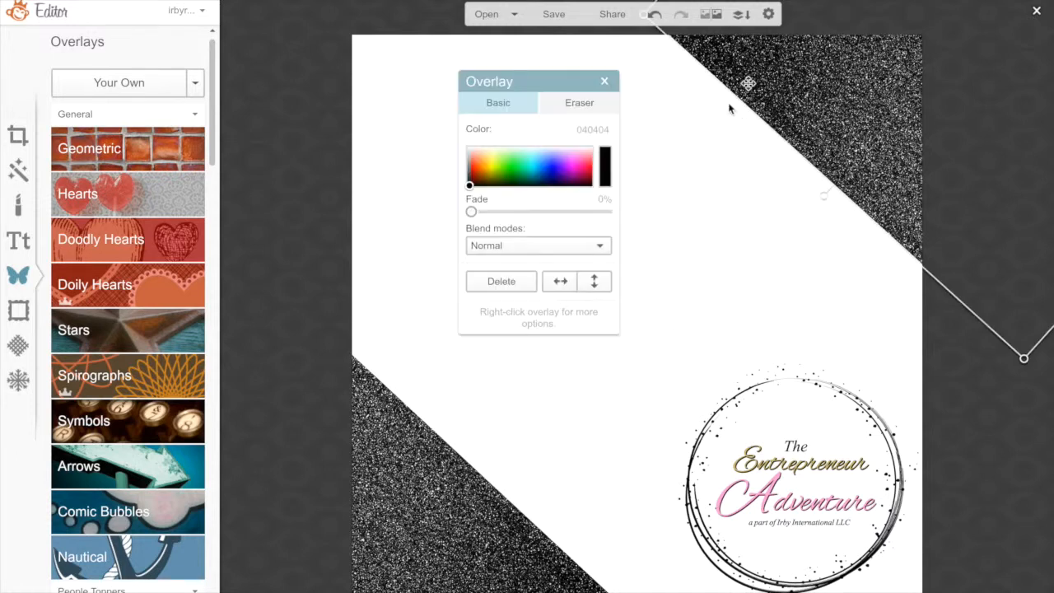
pyautogui.moveTo(752, 86); pyautogui.dragTo(750, 93)
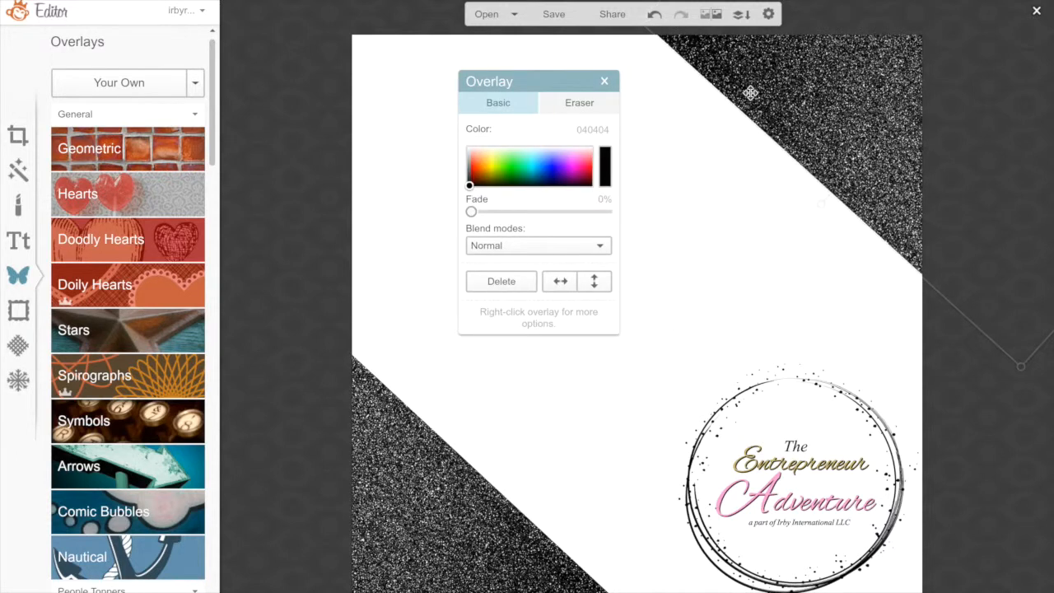
pyautogui.moveTo(818, 205); pyautogui.dragTo(821, 211)
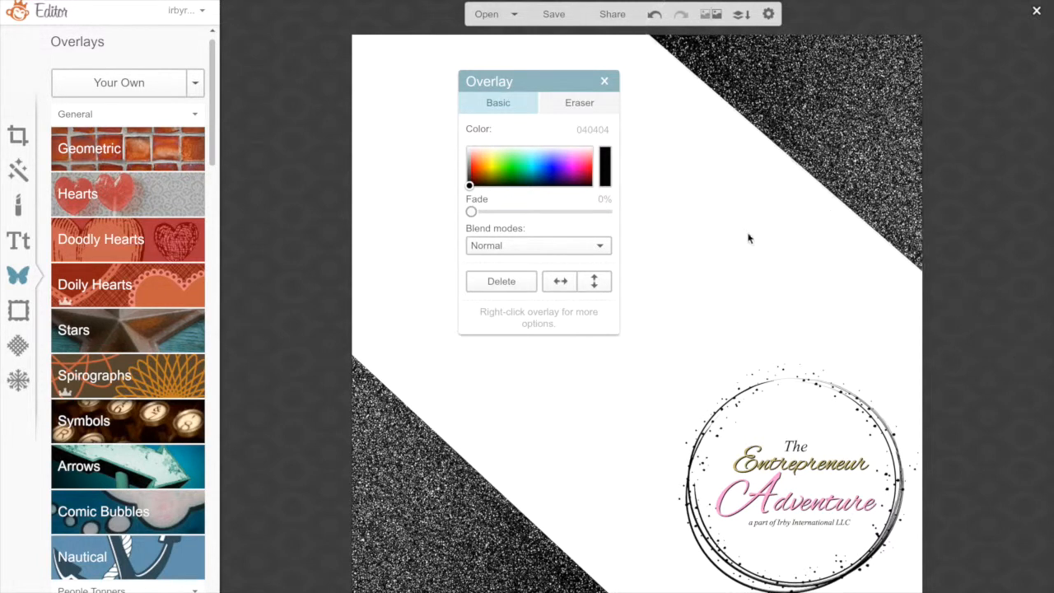
pyautogui.click(665, 196)
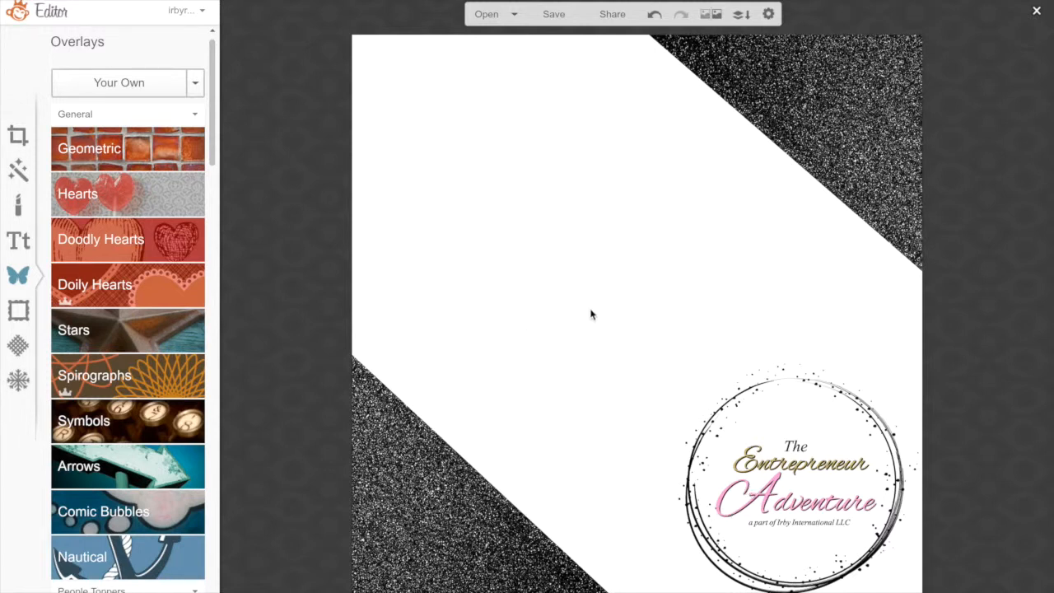
pyautogui.moveTo(439, 482); pyautogui.dragTo(447, 506)
pyautogui.click(606, 250)
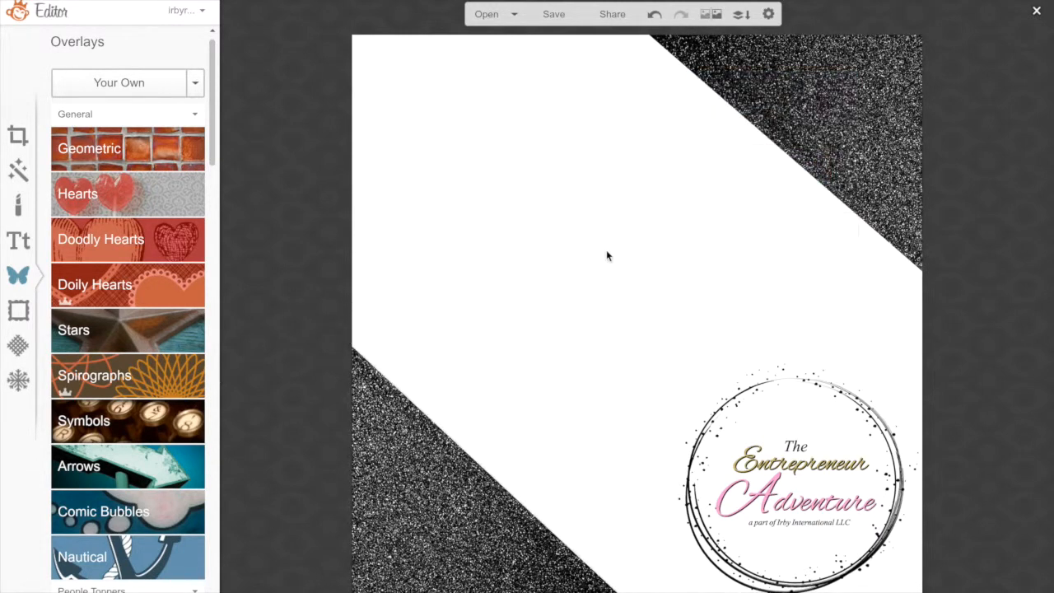
pyautogui.click(744, 22)
# Look through the text fonts, from the recent and sans serif groups down to Santa Script and Party Characters
pyautogui.click(11, 248)
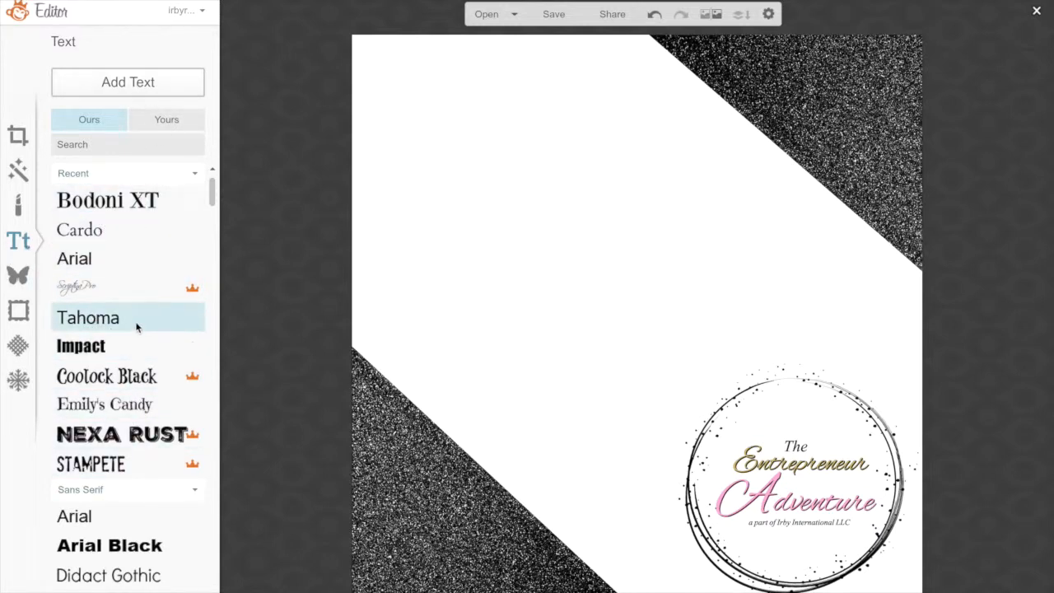
pyautogui.moveTo(211, 196); pyautogui.dragTo(210, 379)
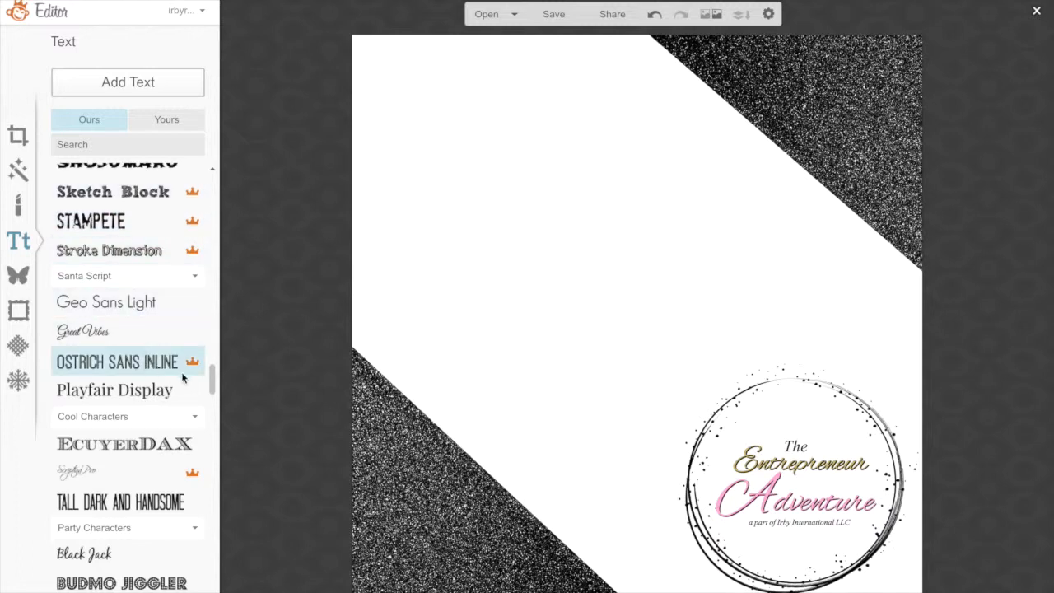
pyautogui.moveTo(209, 384); pyautogui.dragTo(227, 187)
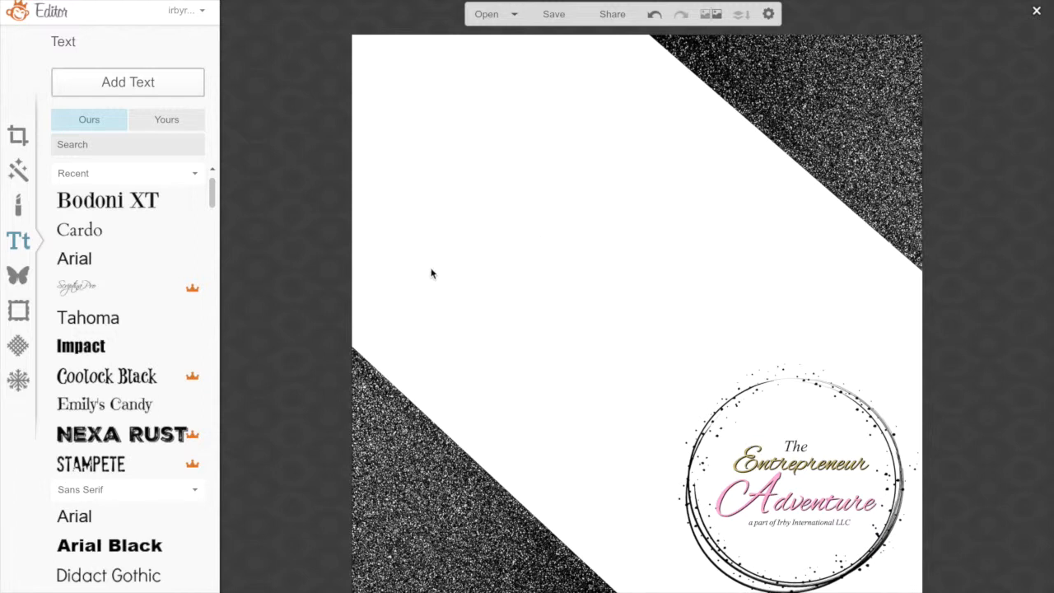
# Preview the transparent canvas option of Canvas Color without applying it
pyautogui.click(24, 144)
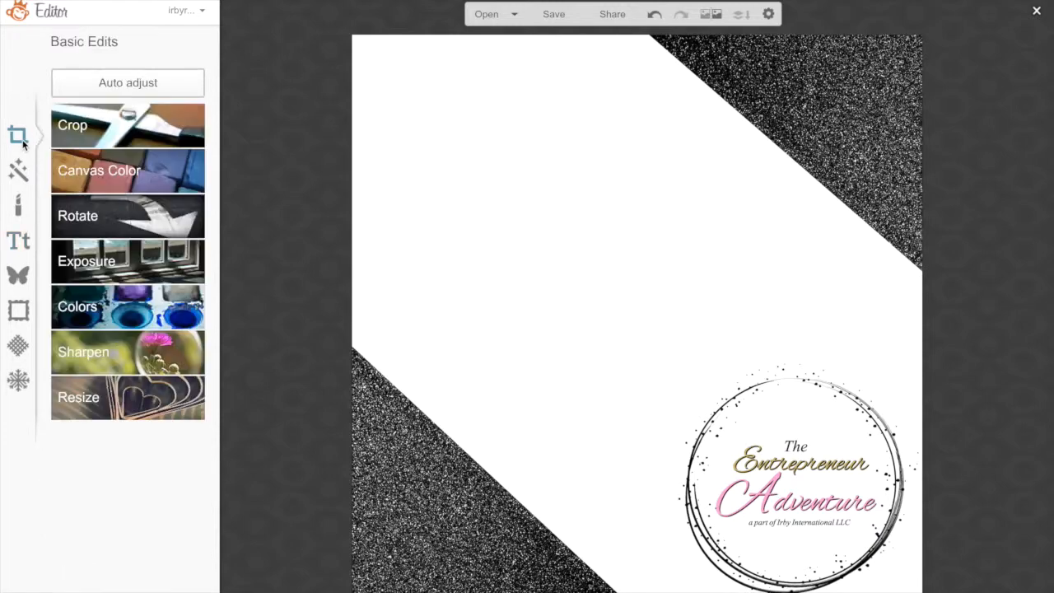
pyautogui.click(88, 186)
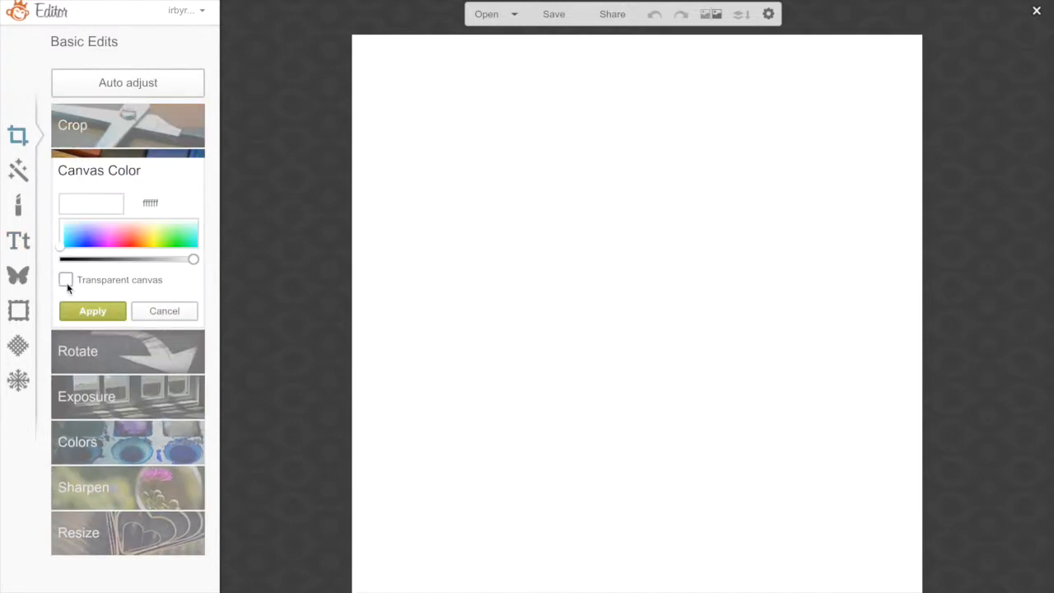
pyautogui.click(66, 281)
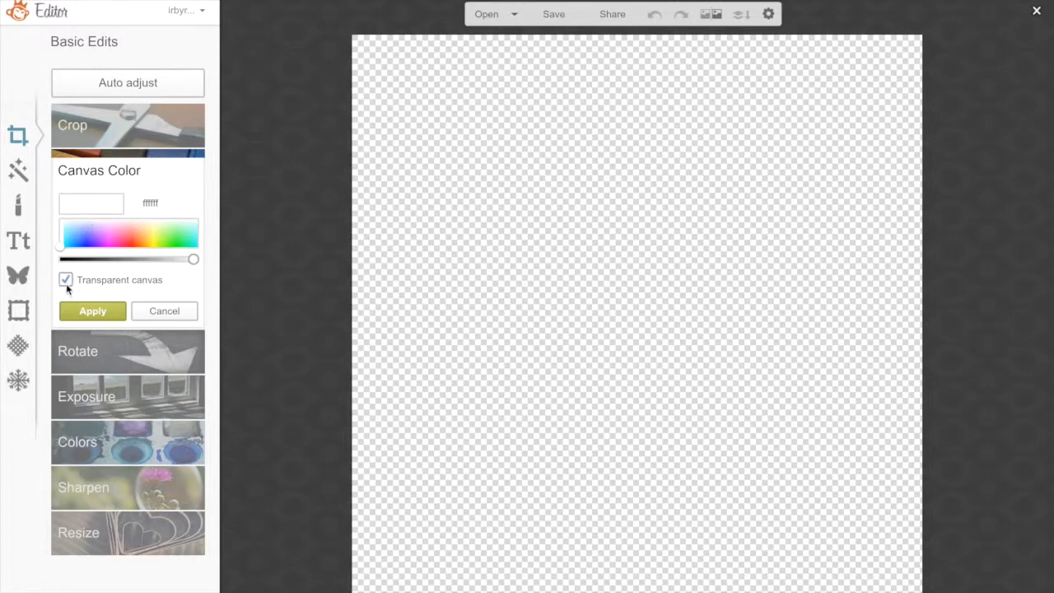
pyautogui.click(163, 310)
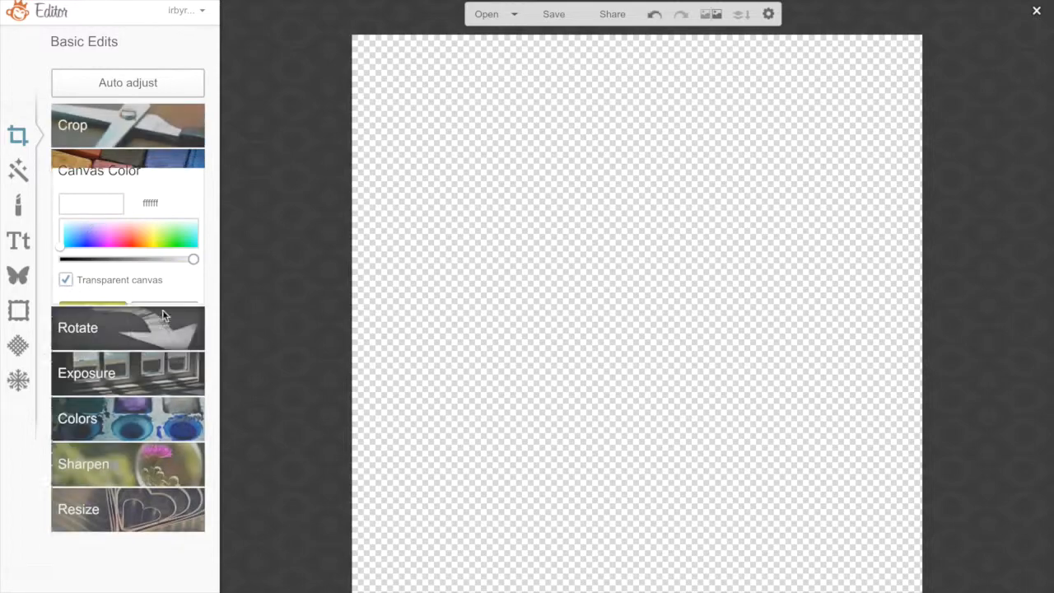
# Look through the supplied text fonts, switch to your own fonts, and choose Alex Brush
pyautogui.click(21, 244)
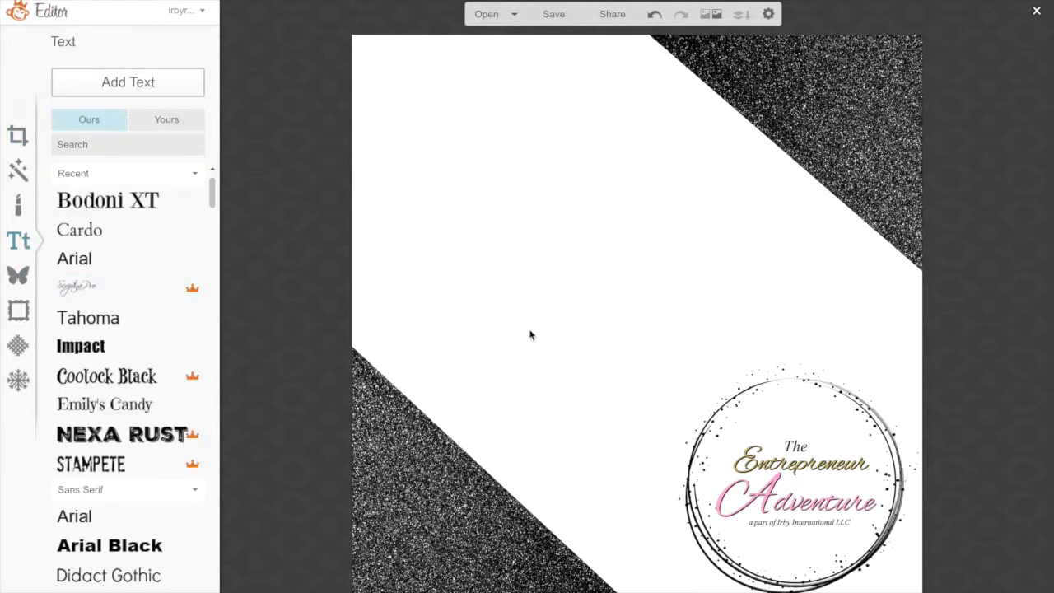
pyautogui.moveTo(211, 191); pyautogui.dragTo(213, 247)
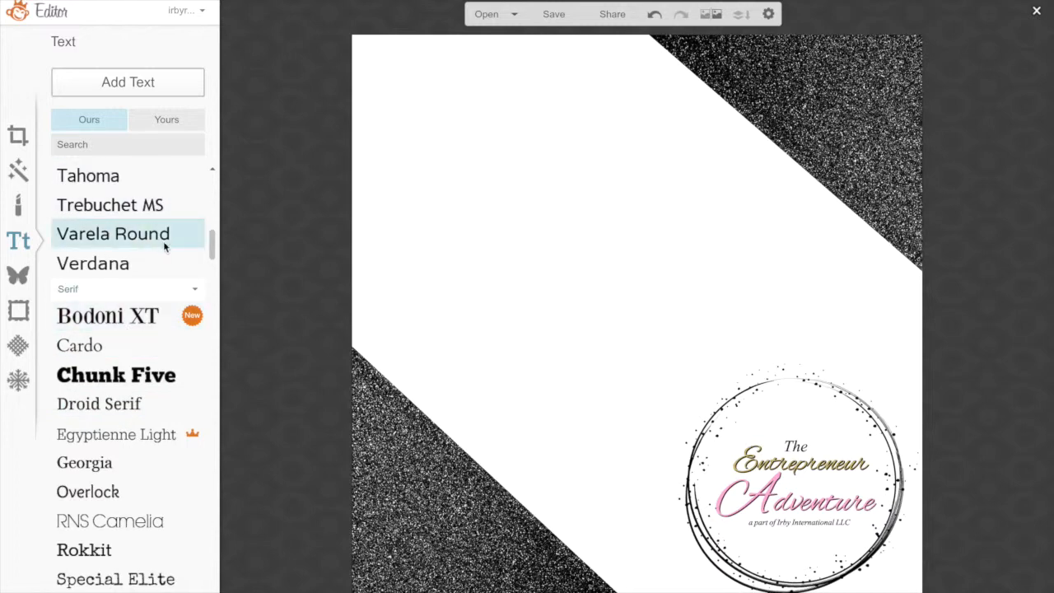
pyautogui.moveTo(213, 244); pyautogui.dragTo(214, 191)
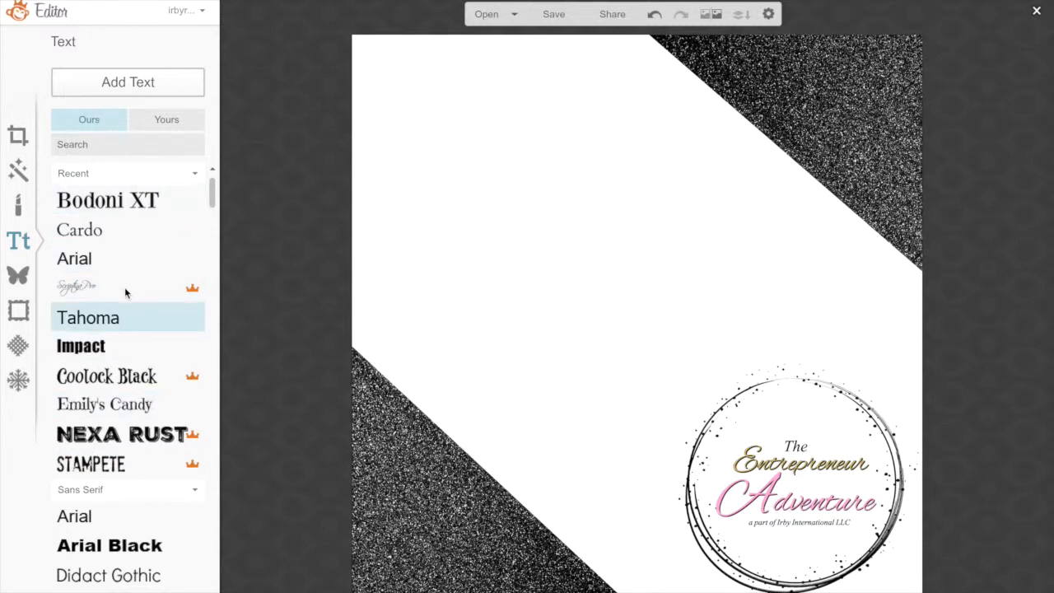
pyautogui.moveTo(214, 196)
pyautogui.mouseDown()
pyautogui.moveTo(207, 287)
pyautogui.moveTo(211, 178)
pyautogui.mouseUp()
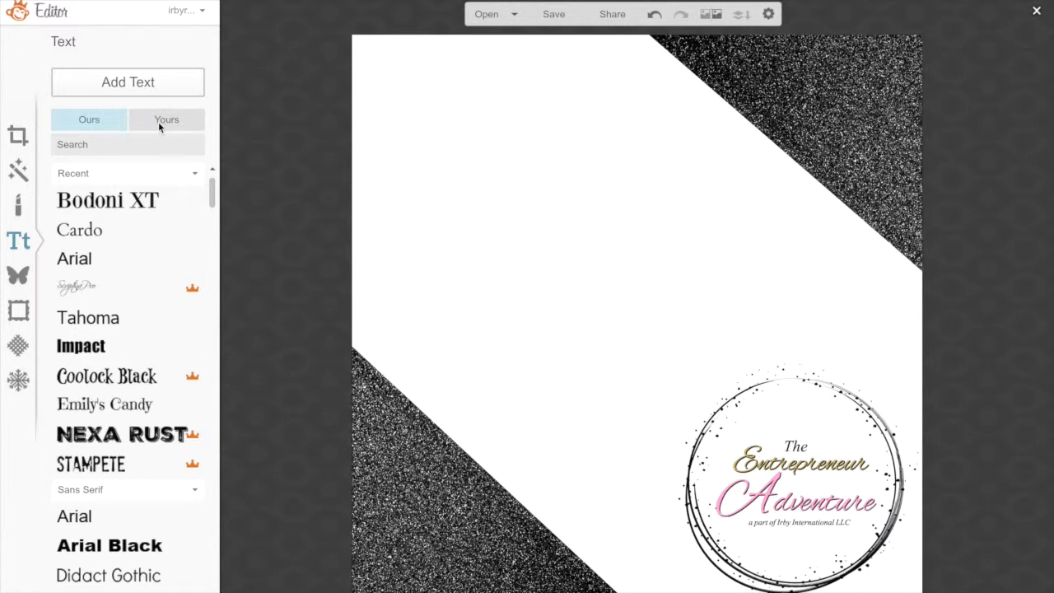
pyautogui.click(174, 121)
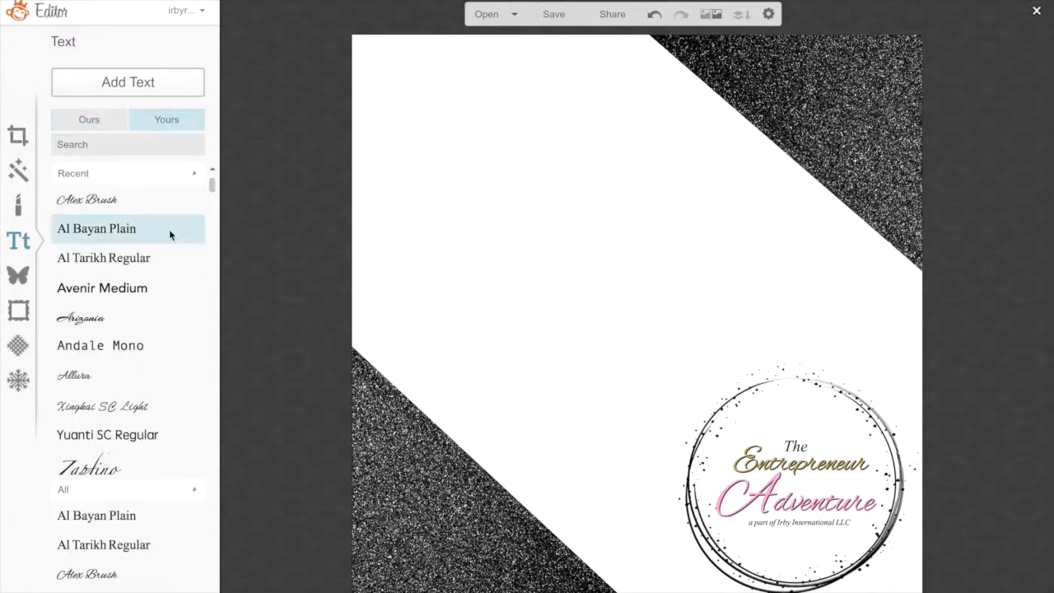
pyautogui.click(91, 202)
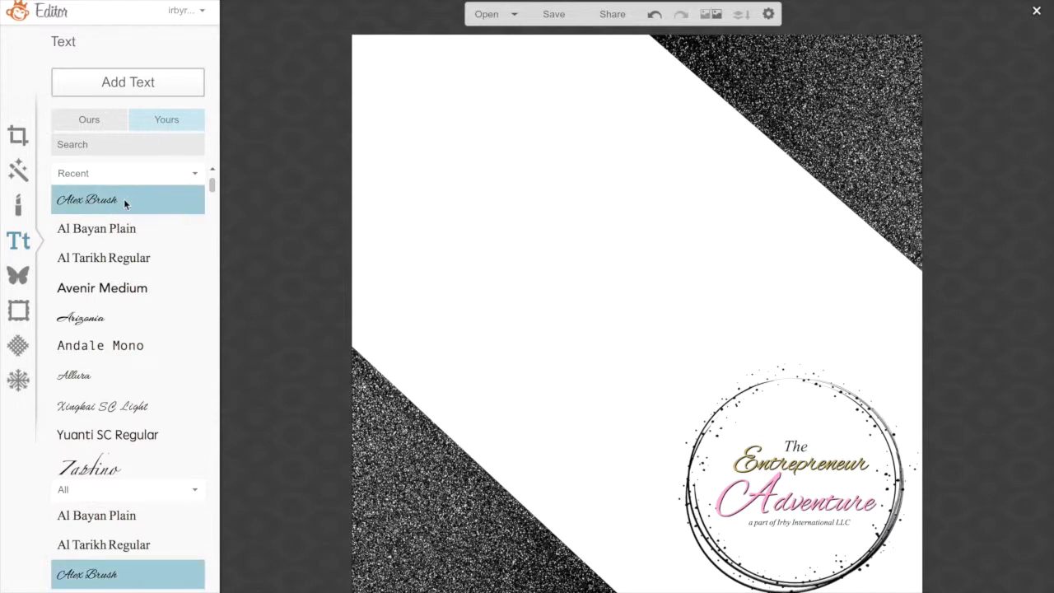
# Add a text box in the upper white area of the canvas reading "Success is not something you pursue."
pyautogui.click(144, 81)
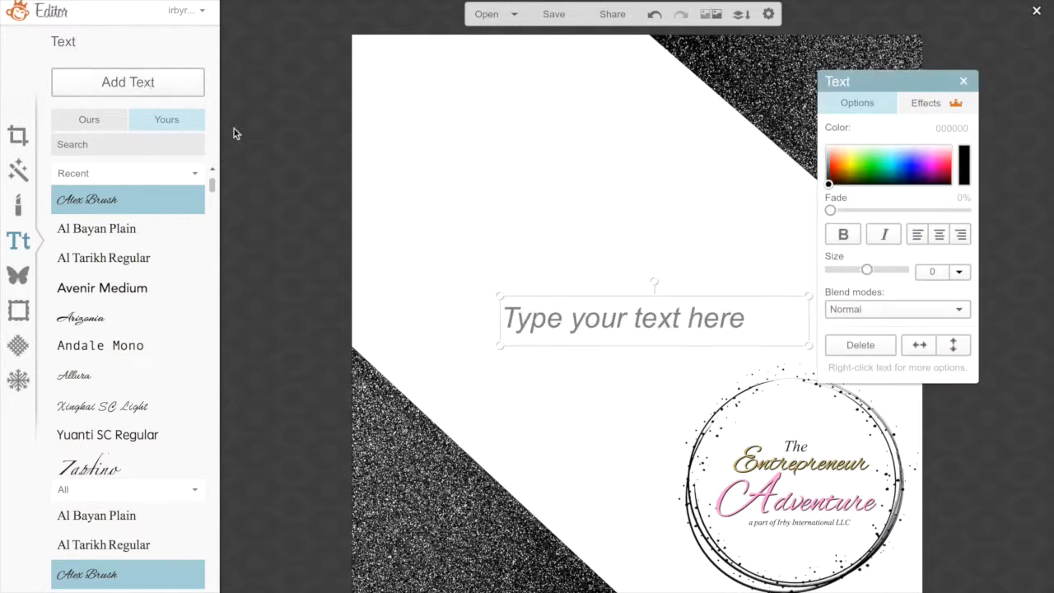
pyautogui.moveTo(568, 315); pyautogui.dragTo(465, 167)
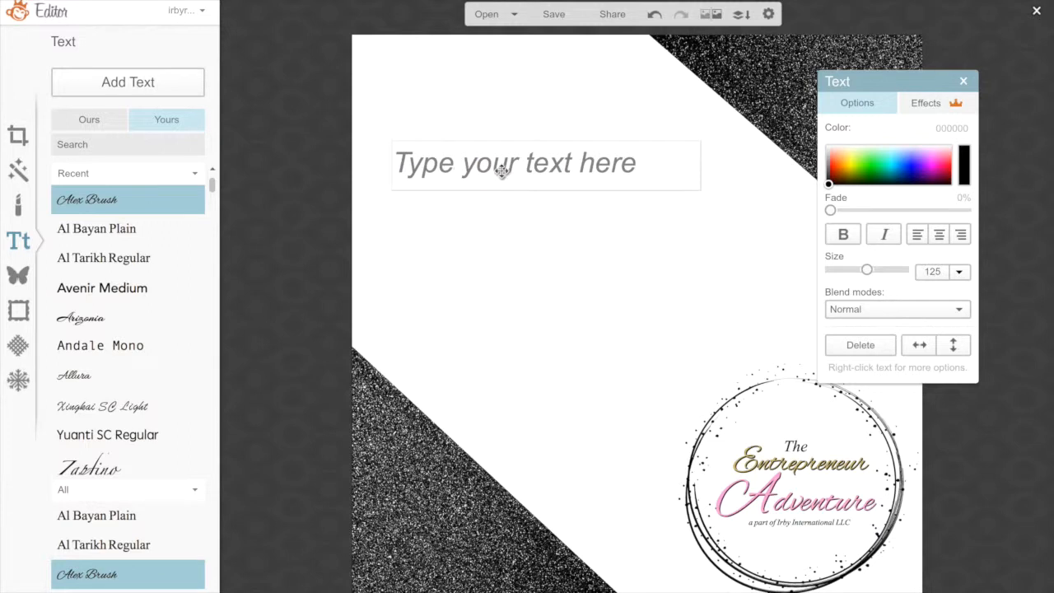
pyautogui.write('Success')
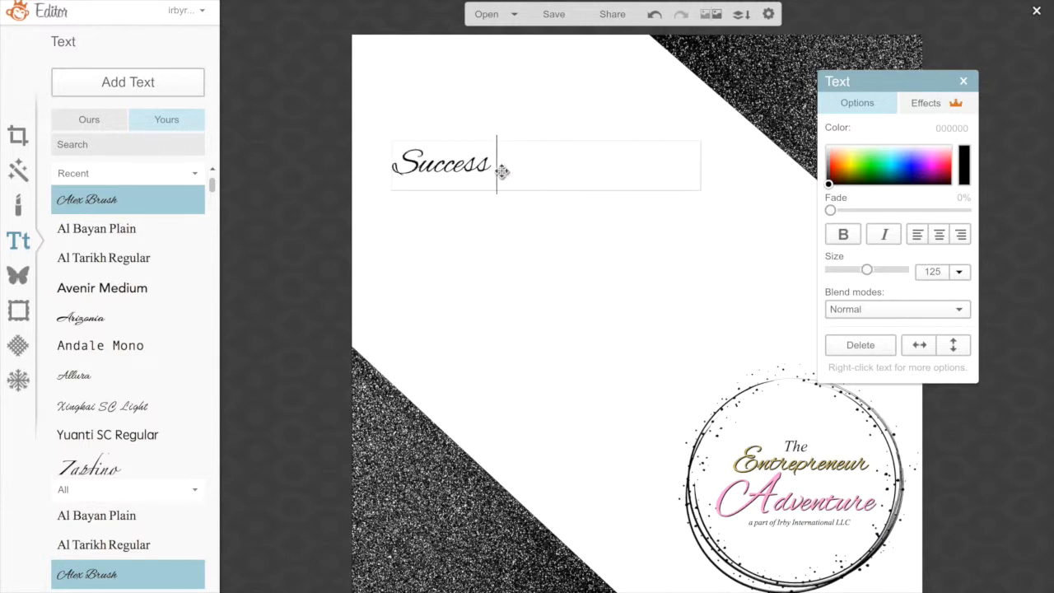
pyautogui.write(' is not some')
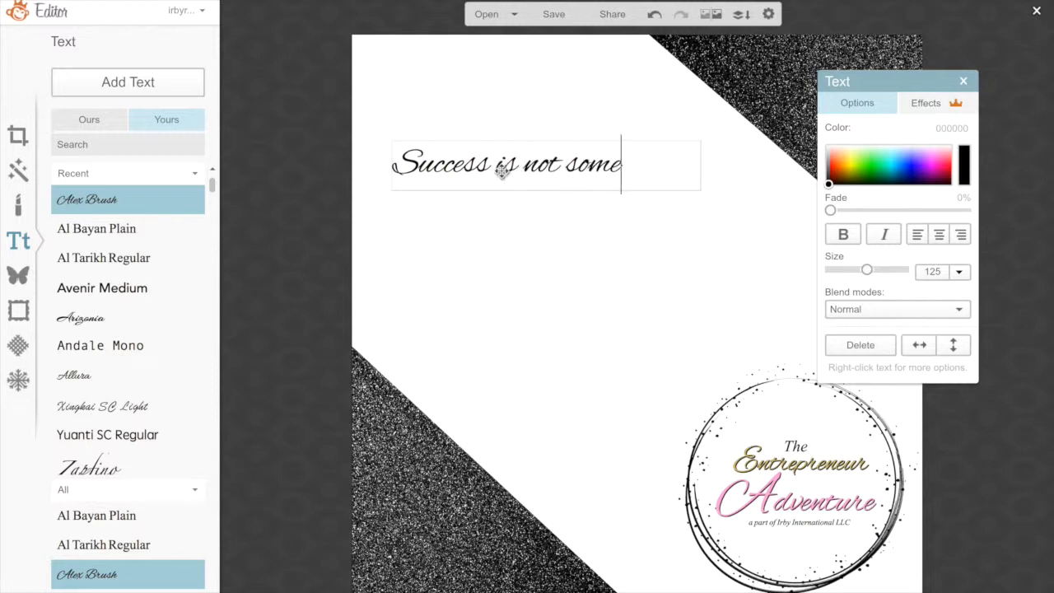
pyautogui.write('thing you pur')
pyautogui.press('BackSpace')
pyautogui.write('pursue.')
# Add a new line to the quote reading "Success is something you attract by the person you become."
pyautogui.press('Return')
pyautogui.write('Success ')
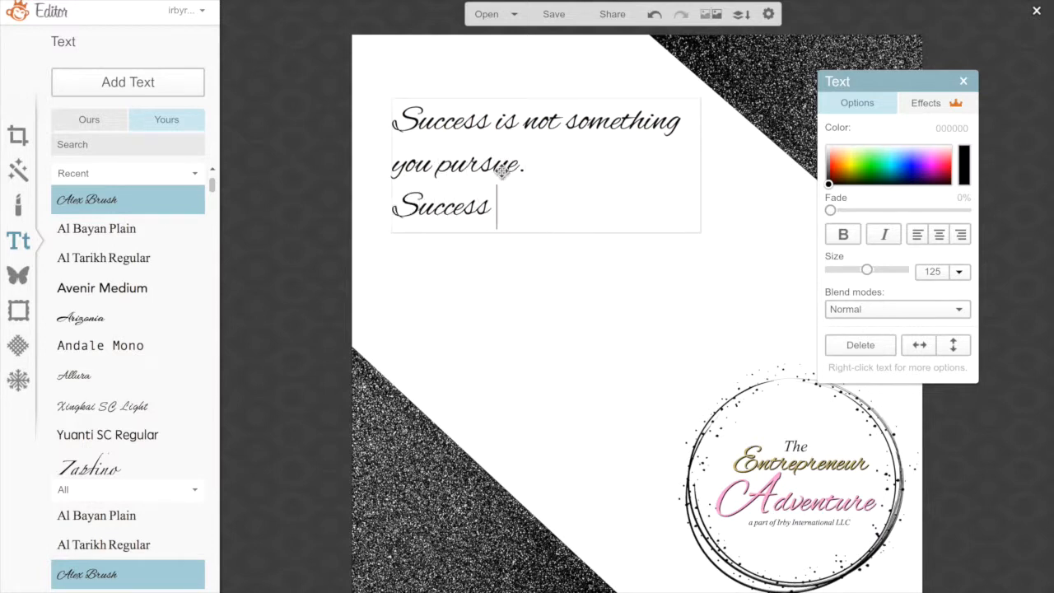
pyautogui.write('is something y')
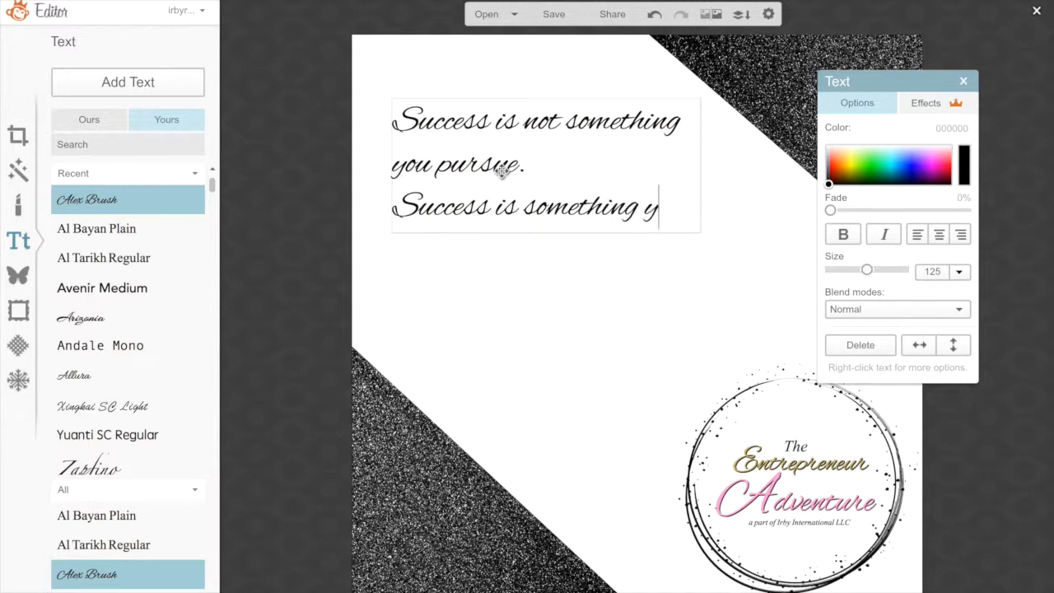
pyautogui.write('ou attract by ')
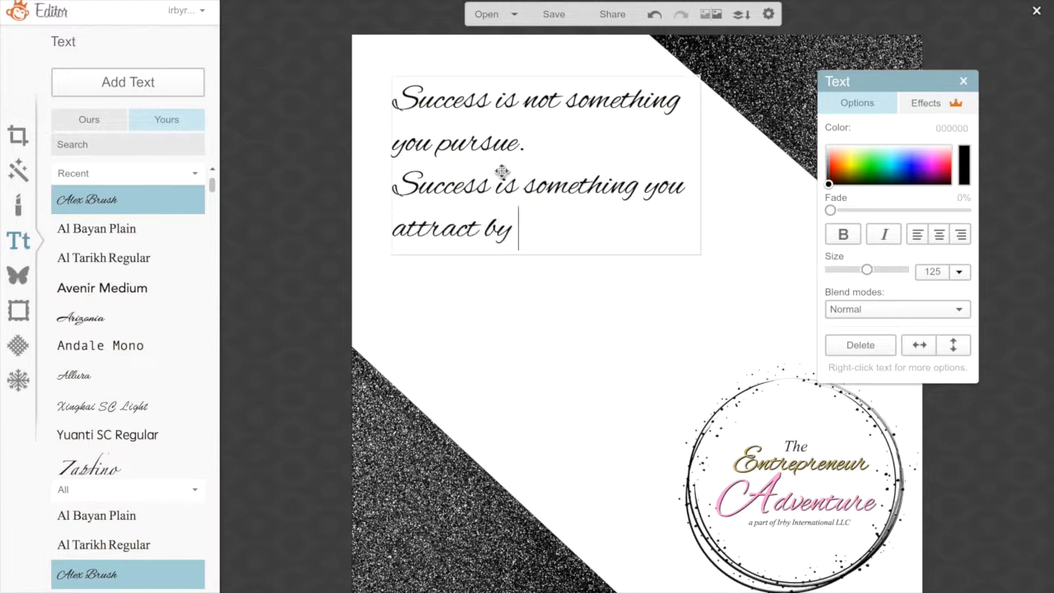
pyautogui.write('the person you become.')
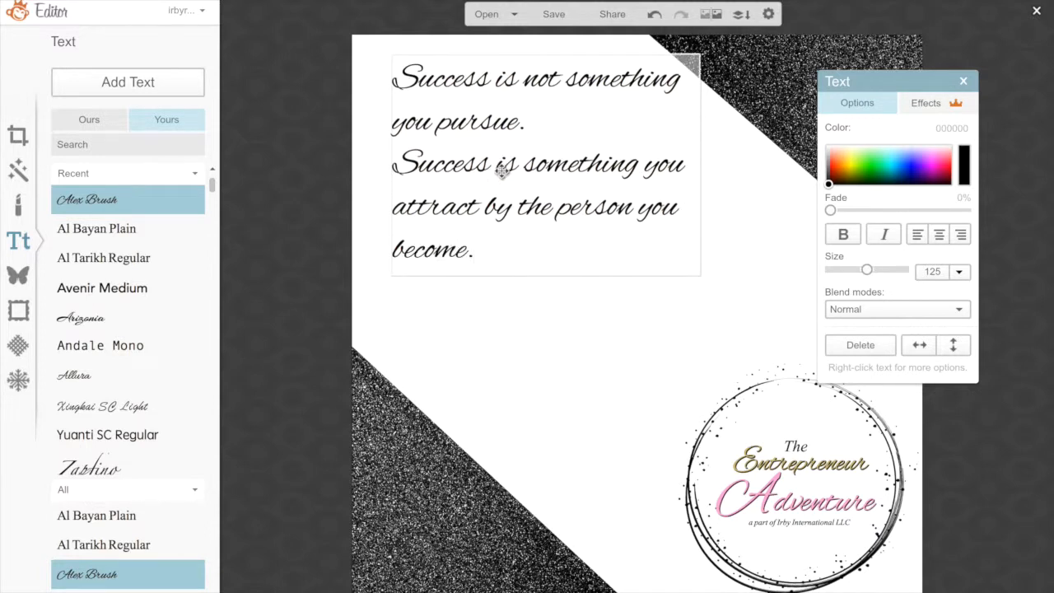
pyautogui.click(523, 312)
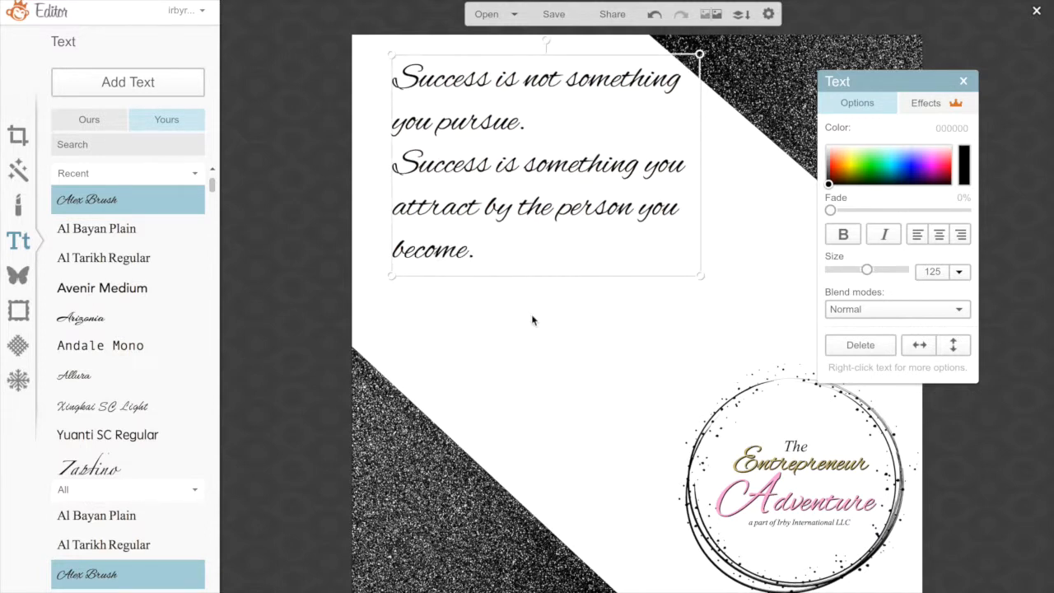
# Move the quote slightly down and set the initial S of both sentences to size 140
pyautogui.moveTo(571, 174); pyautogui.dragTo(568, 211)
pyautogui.doubleClick(436, 128)
pyautogui.click(525, 245)
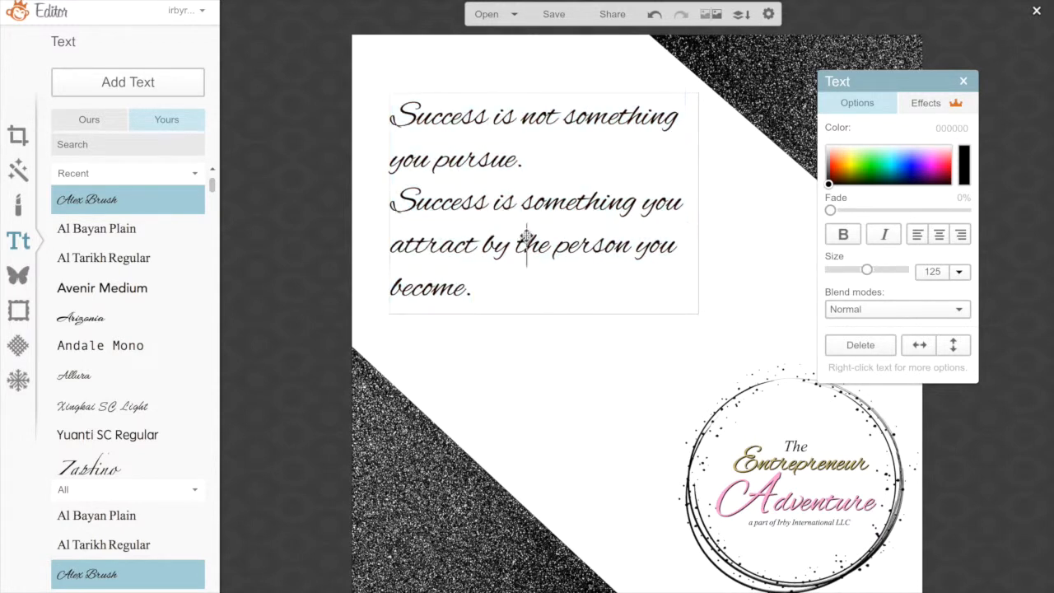
pyautogui.click(418, 210)
pyautogui.moveTo(418, 210); pyautogui.dragTo(392, 210)
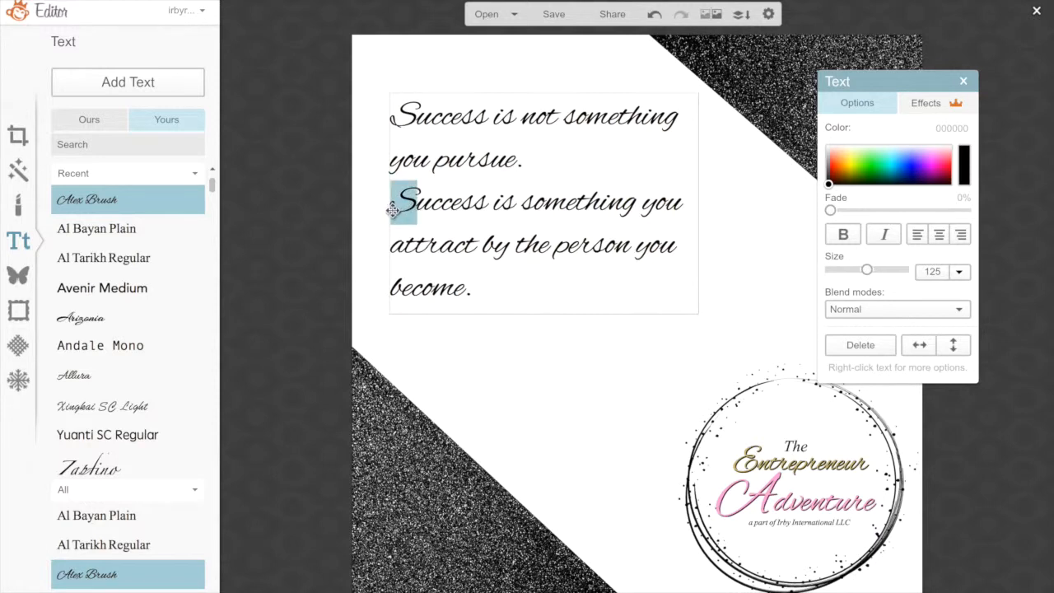
pyautogui.moveTo(869, 268); pyautogui.dragTo(871, 272)
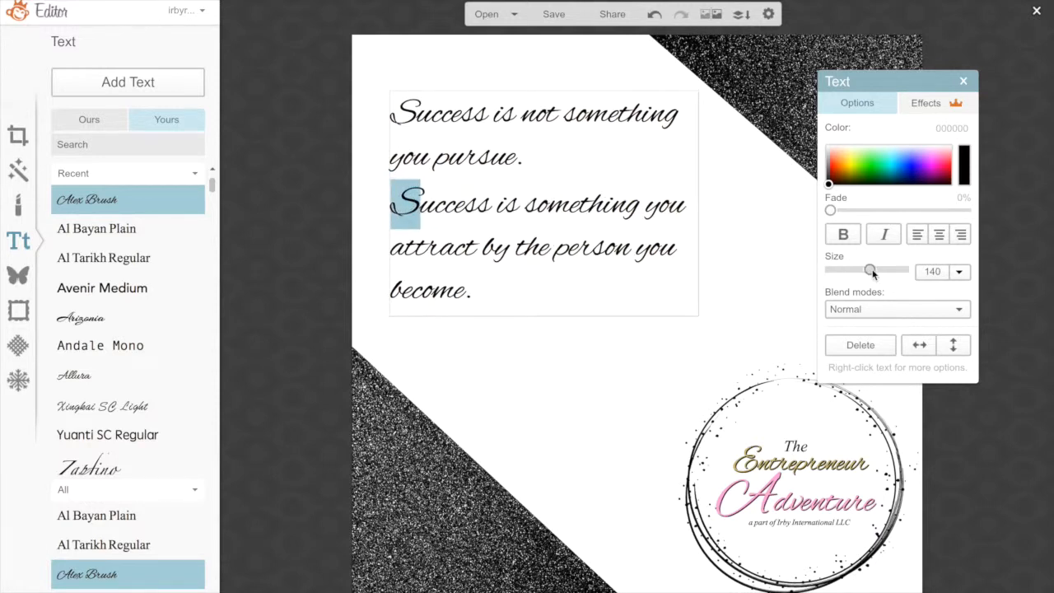
pyautogui.click(412, 120)
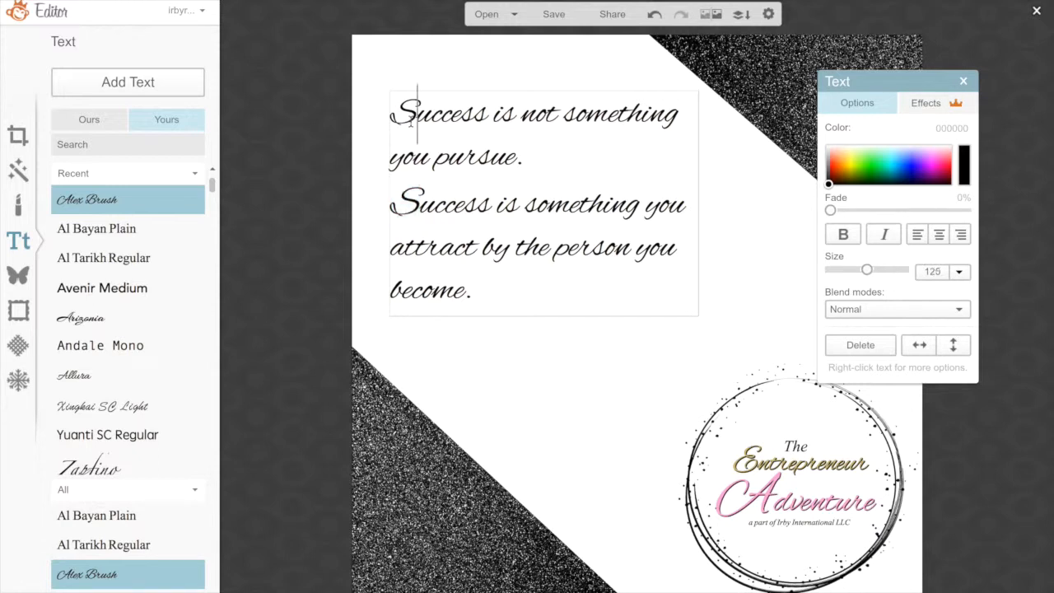
pyautogui.moveTo(410, 119); pyautogui.dragTo(392, 116)
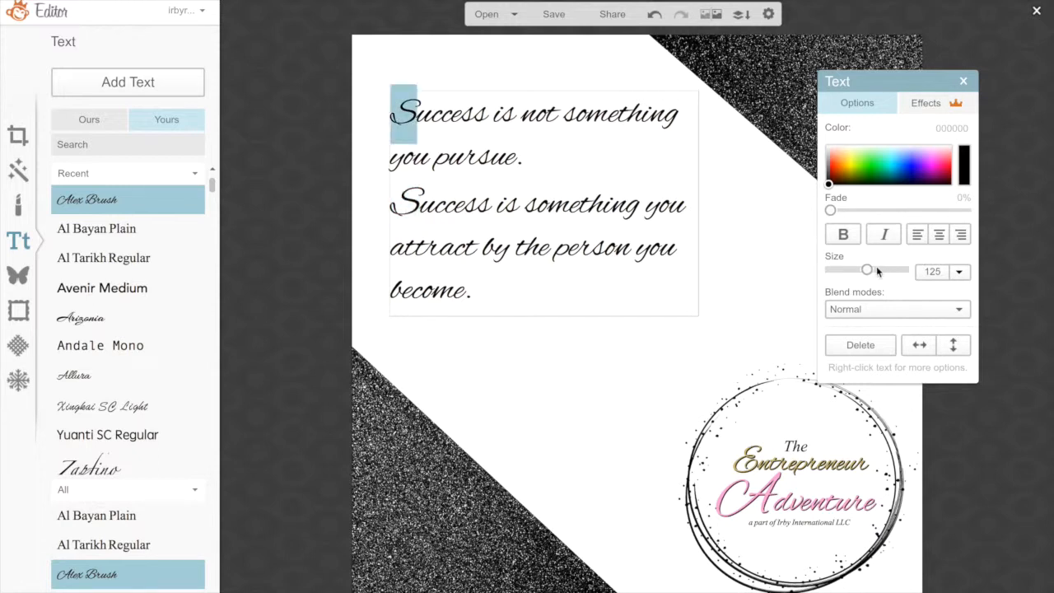
pyautogui.moveTo(868, 269); pyautogui.dragTo(870, 271)
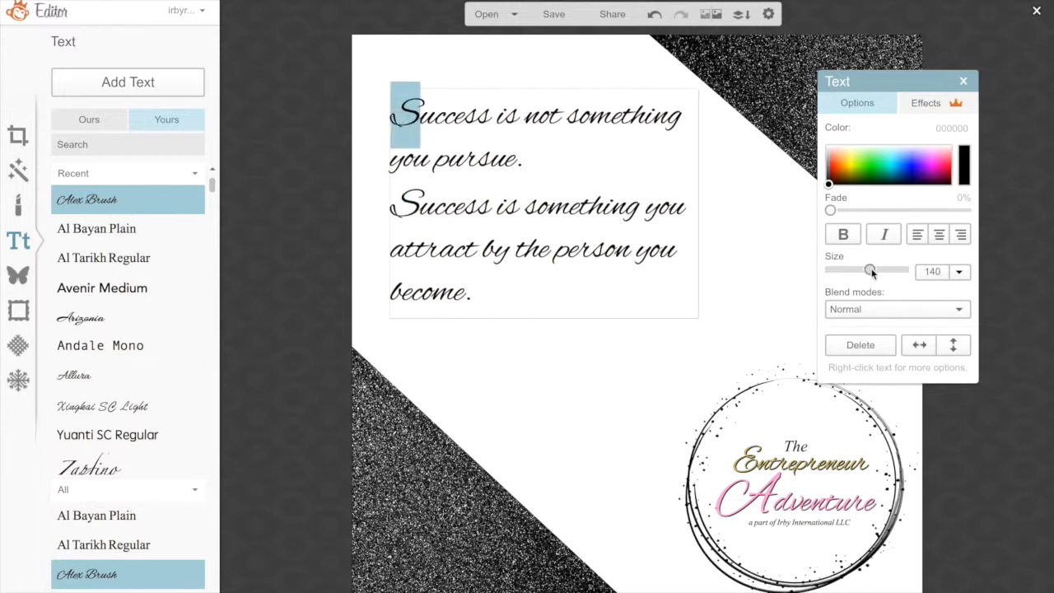
# Enlarge the whole quote text box toward the lower right, to a text size of 136
pyautogui.click(492, 226)
pyautogui.click(658, 299)
pyautogui.click(652, 346)
pyautogui.moveTo(699, 316); pyautogui.dragTo(732, 336)
# Try center alignment on the whole quote, and return it to left alignment
pyautogui.doubleClick(580, 262)
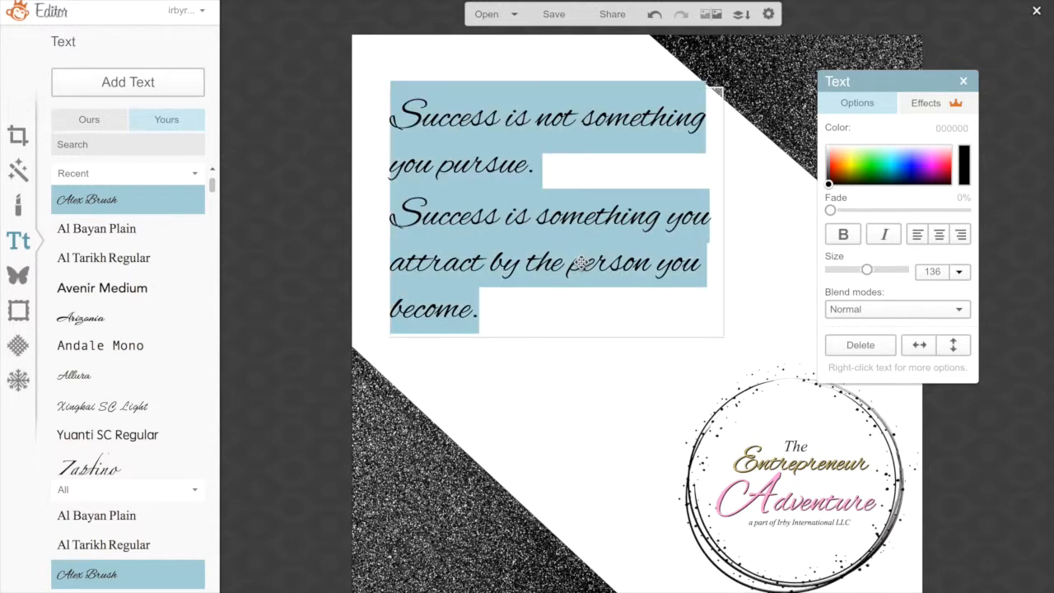
pyautogui.click(940, 235)
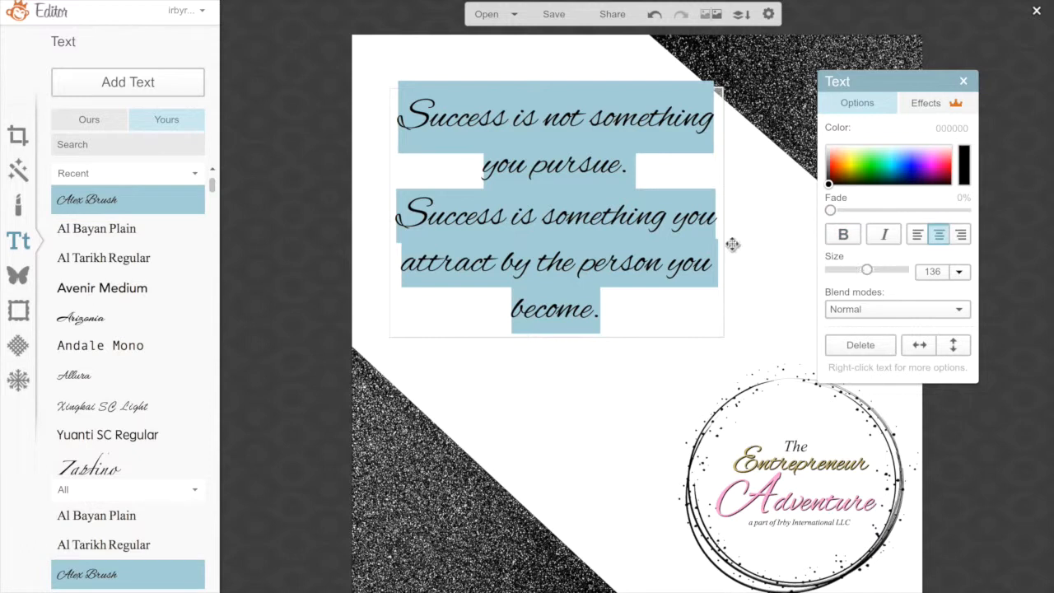
pyautogui.click(916, 235)
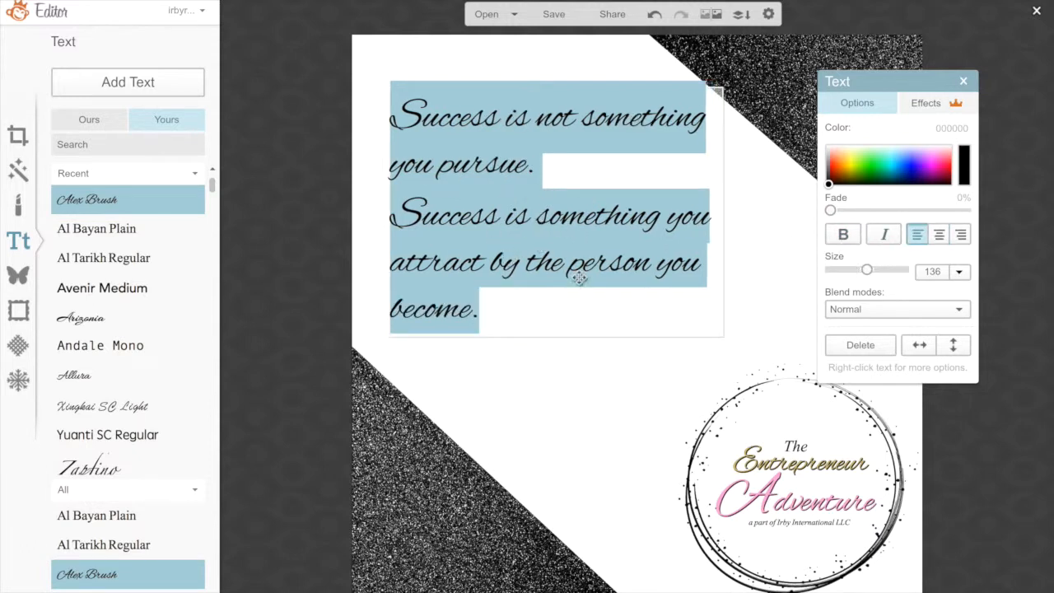
pyautogui.click(568, 200)
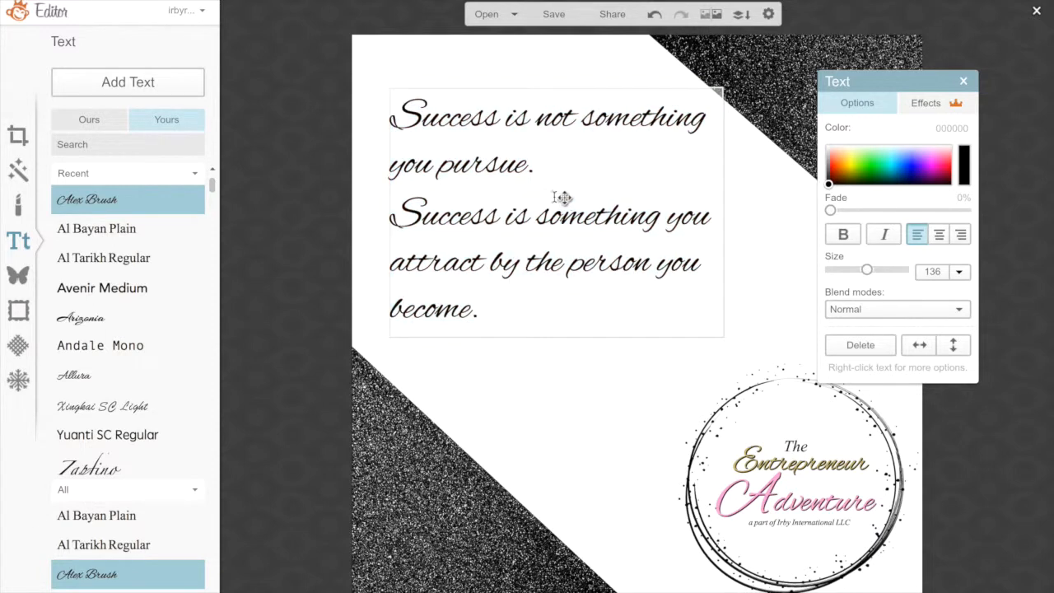
# Change the font of the words "not", "attract" and "become" in the quote to Al Bayan Plain
pyautogui.click(548, 122)
pyautogui.doubleClick(552, 122)
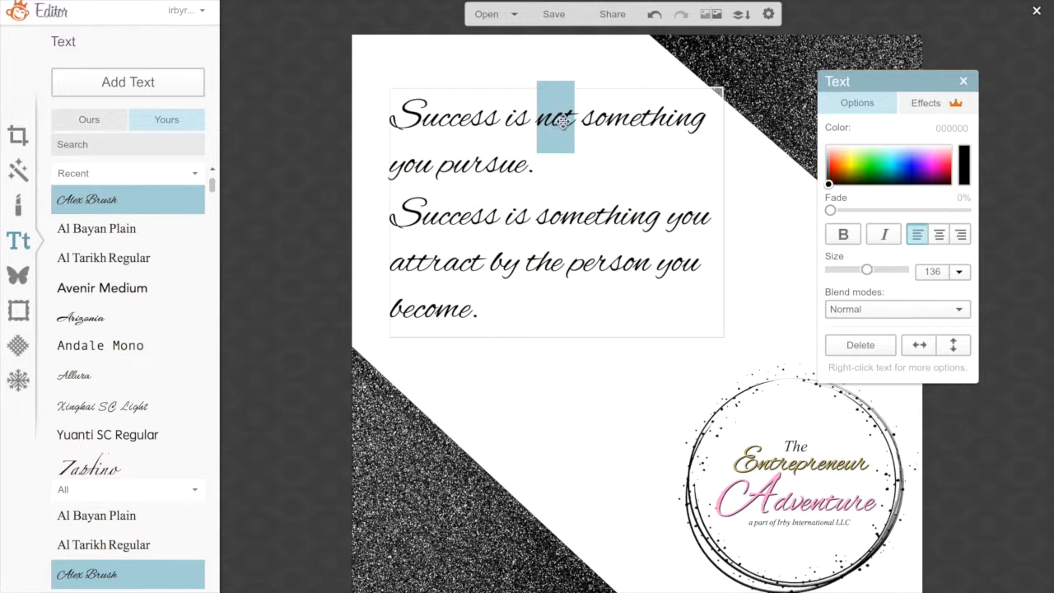
pyautogui.click(111, 233)
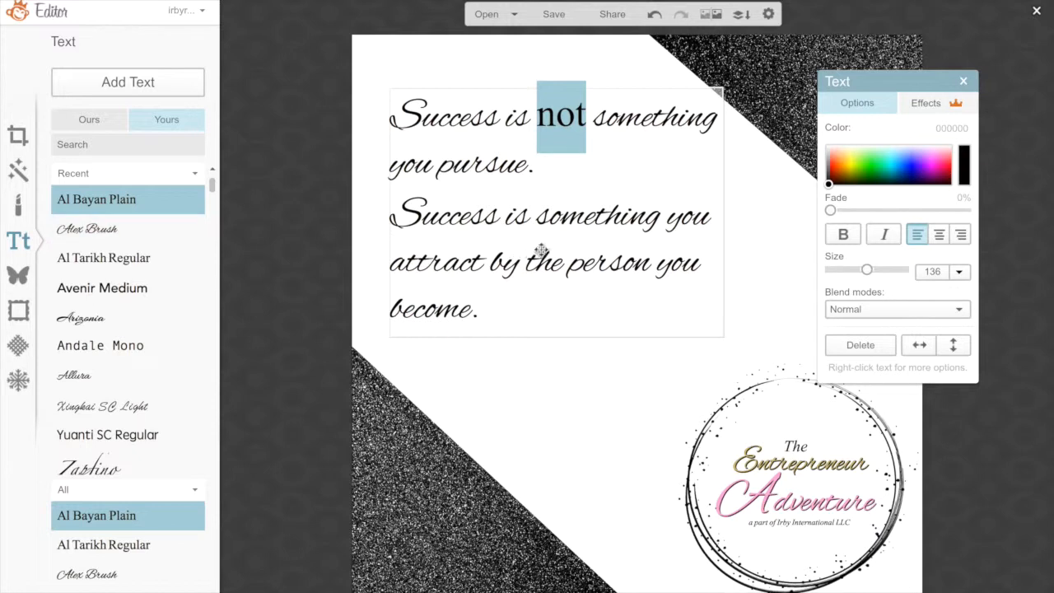
pyautogui.doubleClick(436, 265)
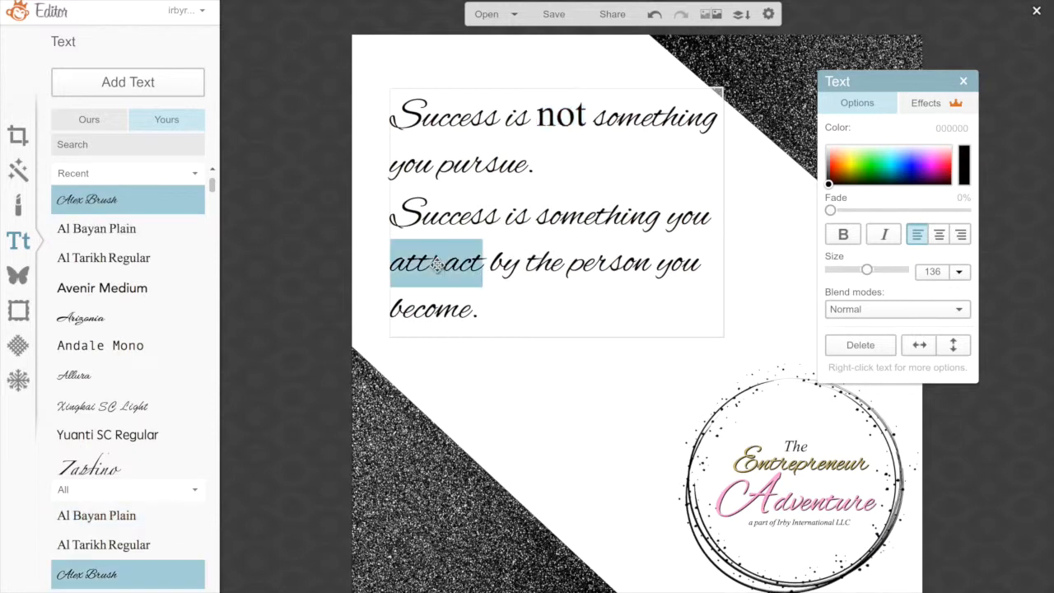
pyautogui.click(125, 230)
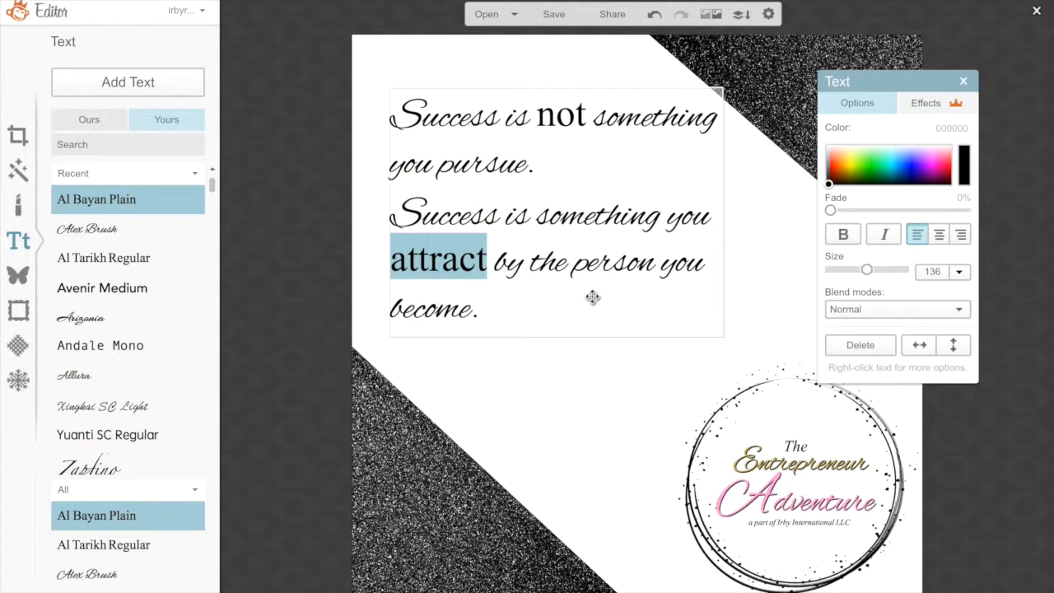
pyautogui.click(532, 275)
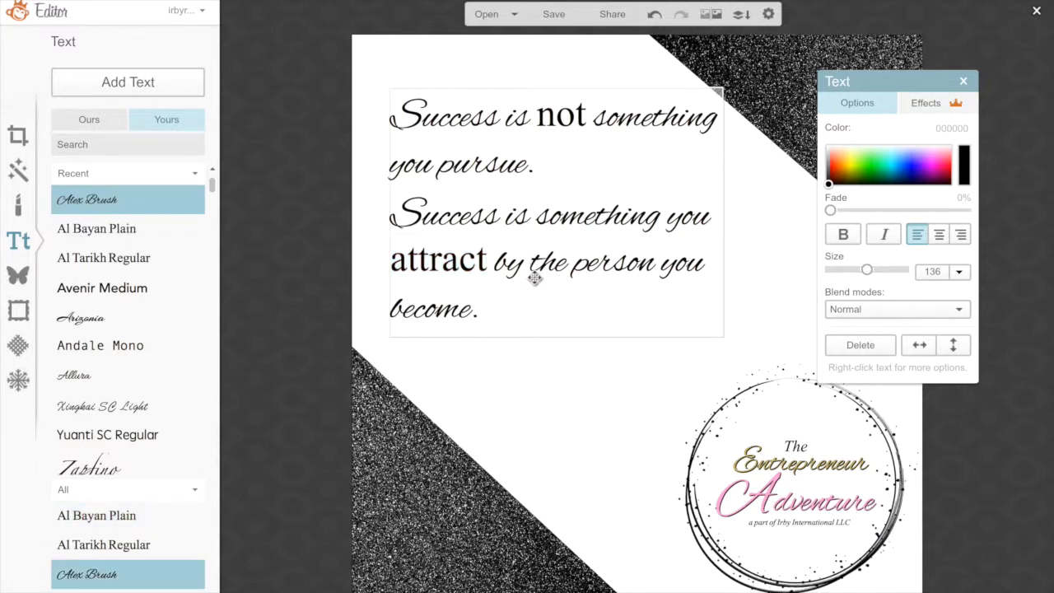
pyautogui.click(436, 310)
pyautogui.click(452, 311)
pyautogui.doubleClick(452, 312)
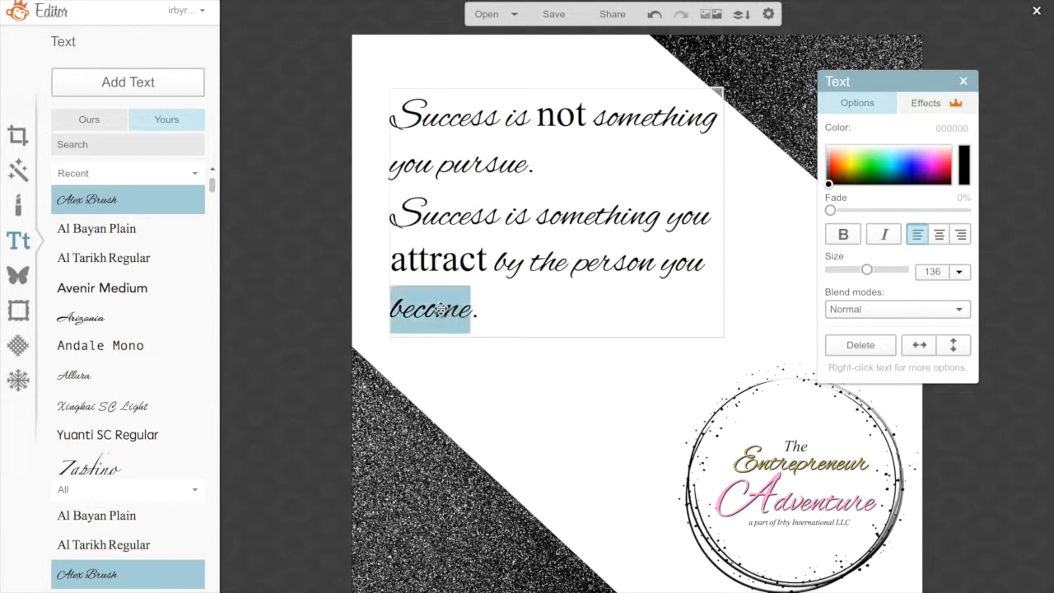
pyautogui.click(126, 227)
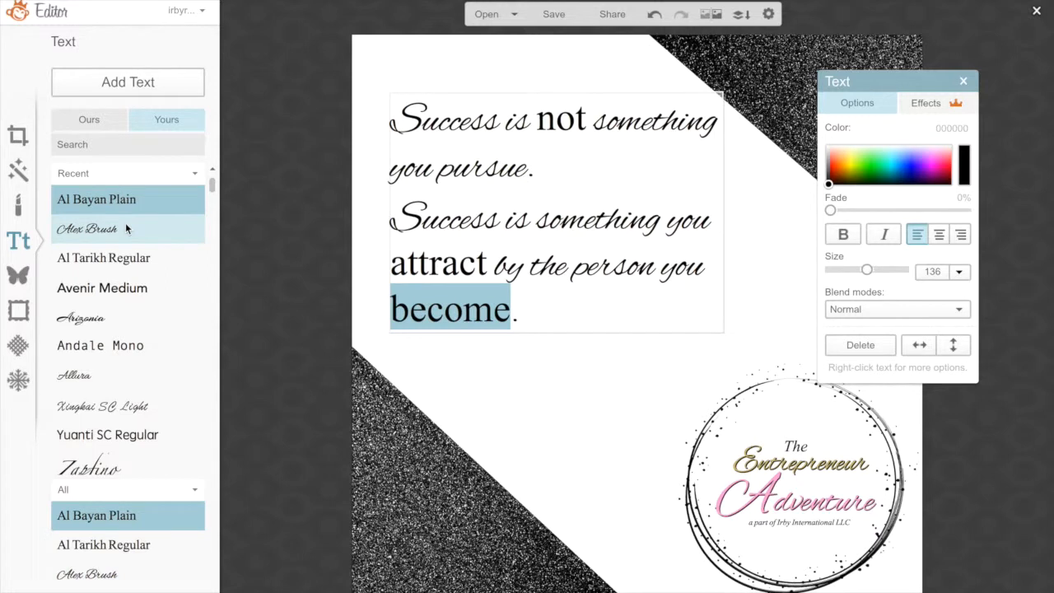
pyautogui.click(592, 357)
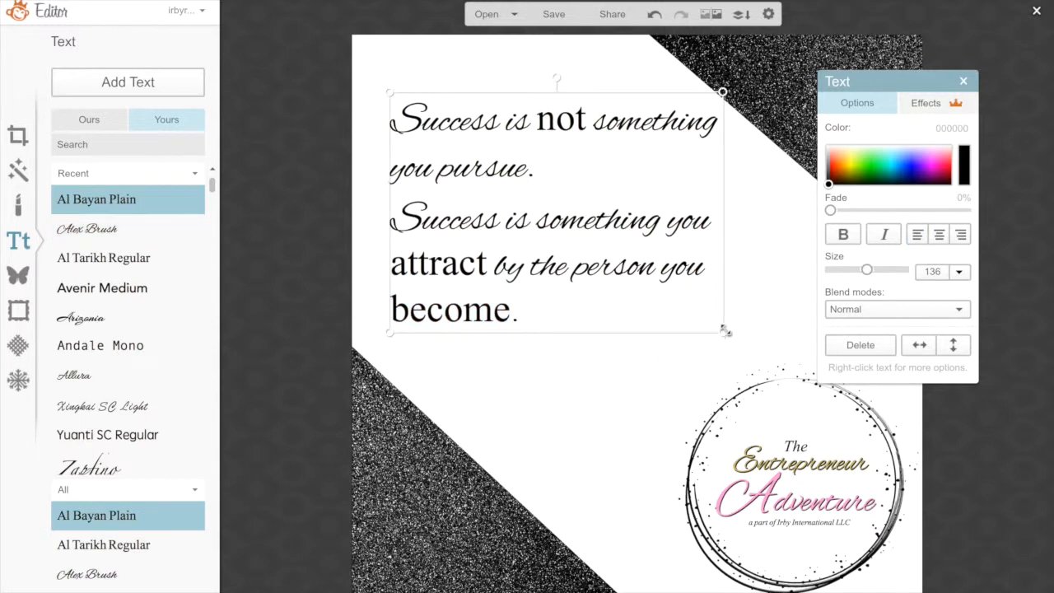
# Reduce the quote to text size 135 and enlarge the word "Success" in both sentences, setting the first one to size 190
pyautogui.moveTo(724, 331); pyautogui.dragTo(753, 329)
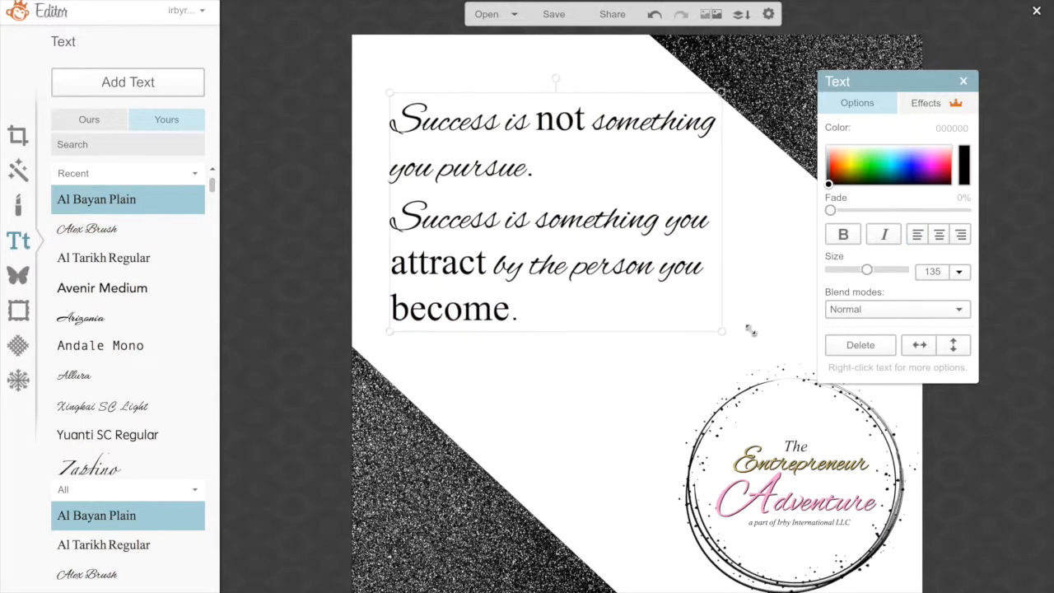
pyautogui.doubleClick(524, 264)
pyautogui.click(440, 231)
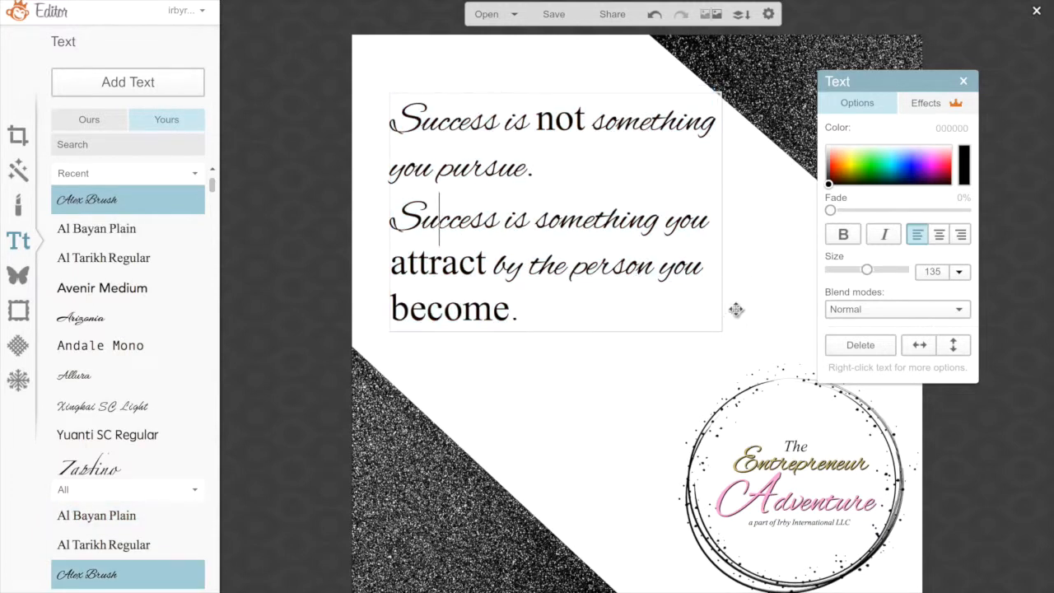
pyautogui.click(499, 226)
pyautogui.moveTo(496, 221); pyautogui.dragTo(390, 221)
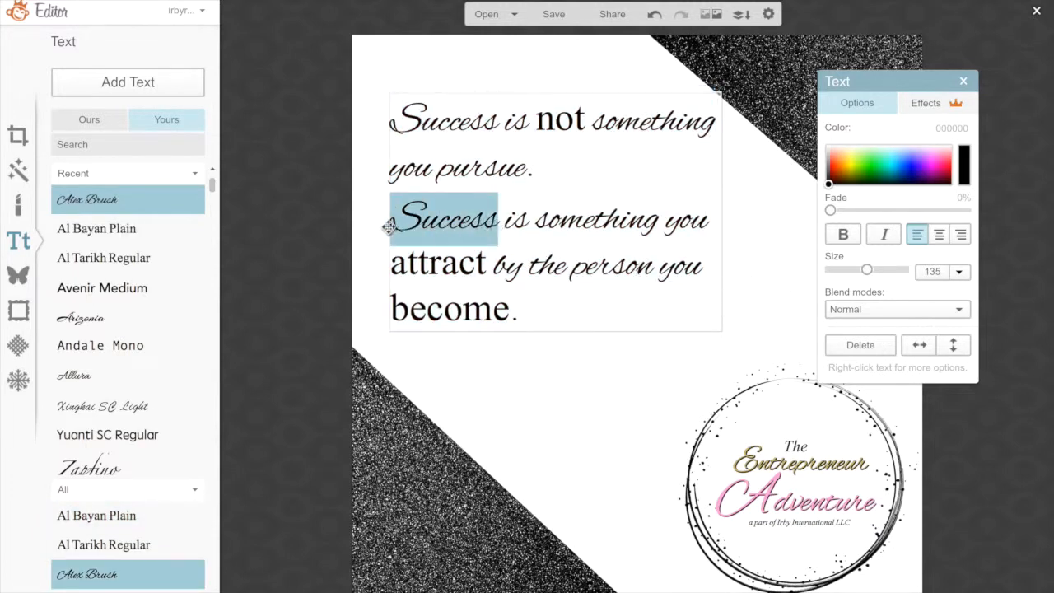
pyautogui.moveTo(868, 268); pyautogui.dragTo(873, 269)
pyautogui.moveTo(499, 107); pyautogui.dragTo(390, 107)
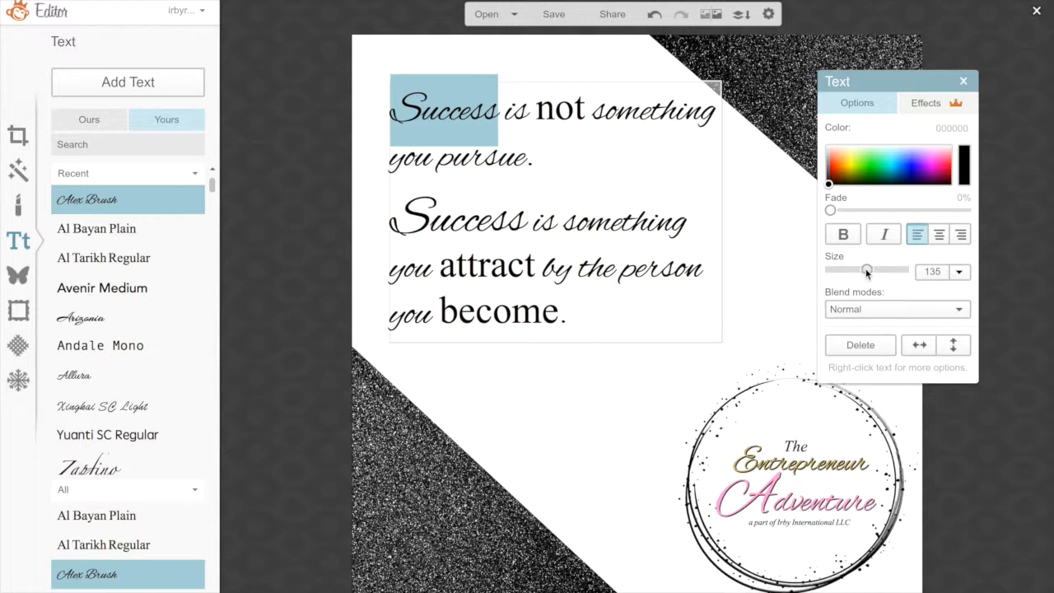
pyautogui.moveTo(867, 272); pyautogui.dragTo(874, 272)
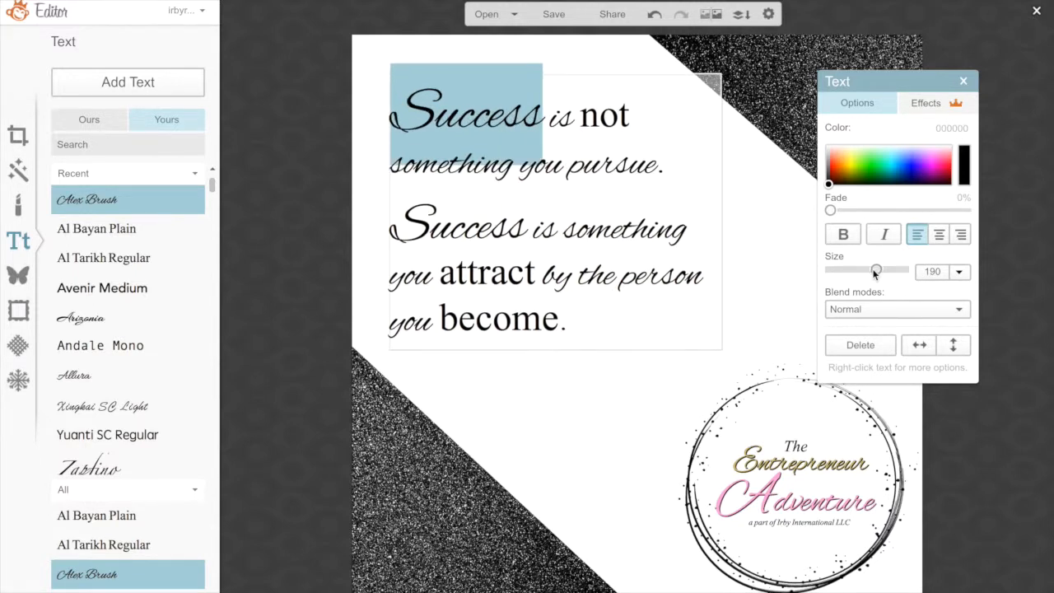
# Widen the quote's text box to nearly the canvas's right edge and move the quote down below the upper glitter corner
pyautogui.click(753, 257)
pyautogui.moveTo(722, 266); pyautogui.dragTo(788, 267)
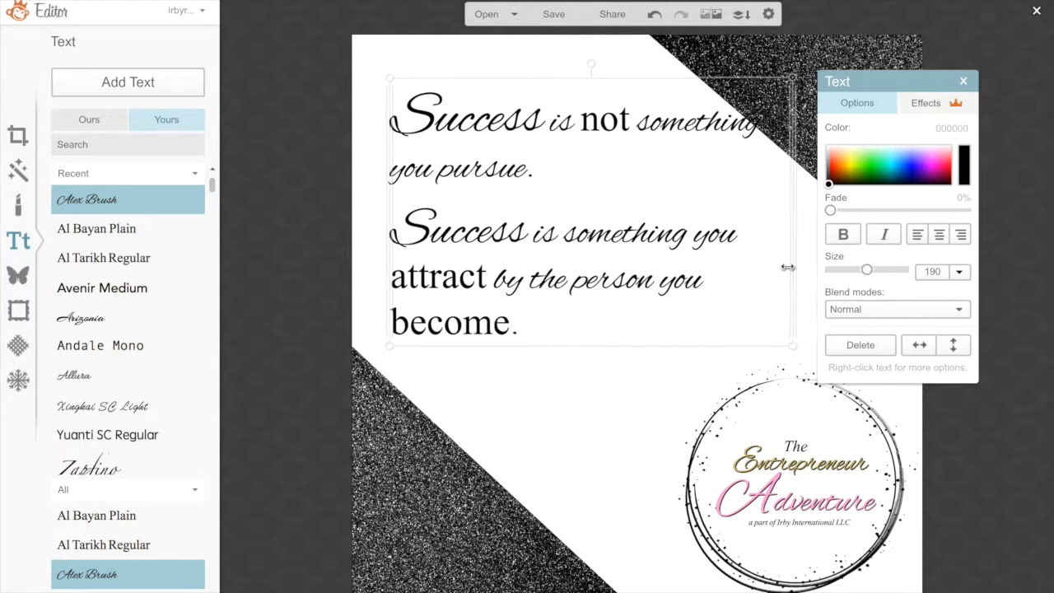
pyautogui.moveTo(692, 226); pyautogui.dragTo(690, 244)
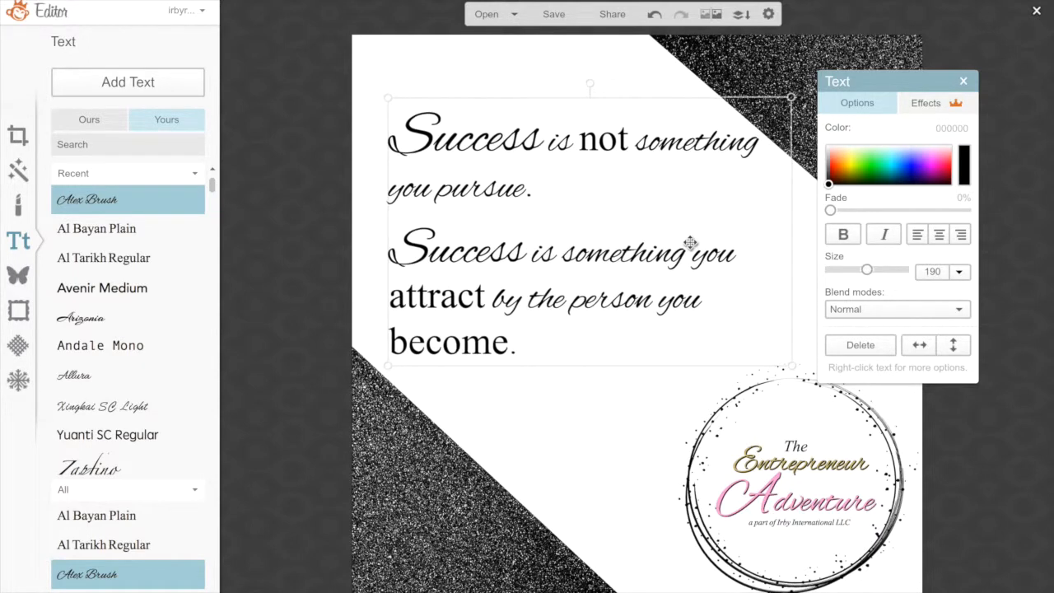
pyautogui.moveTo(792, 304); pyautogui.dragTo(889, 302)
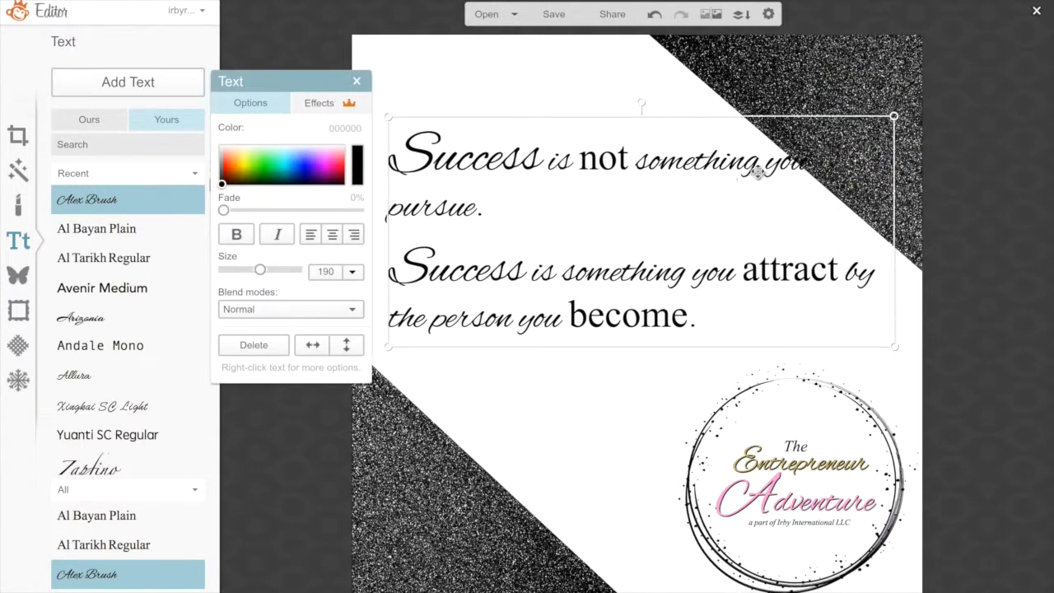
# Insert a line break before "you pursue" in the first sentence of the quote and finish editing the text
pyautogui.doubleClick(757, 170)
pyautogui.click(758, 170)
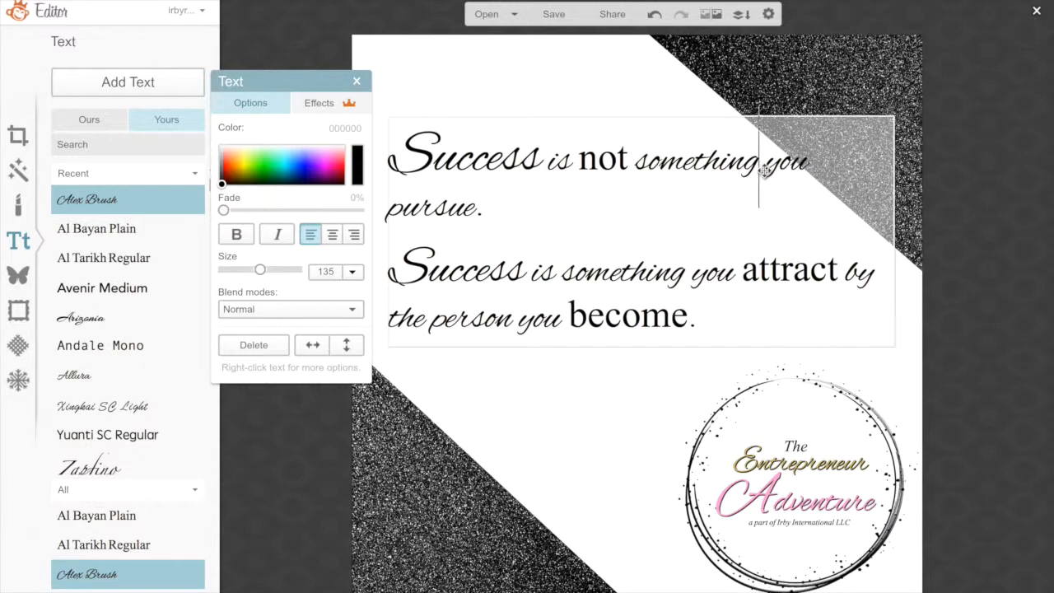
pyautogui.press('Return')
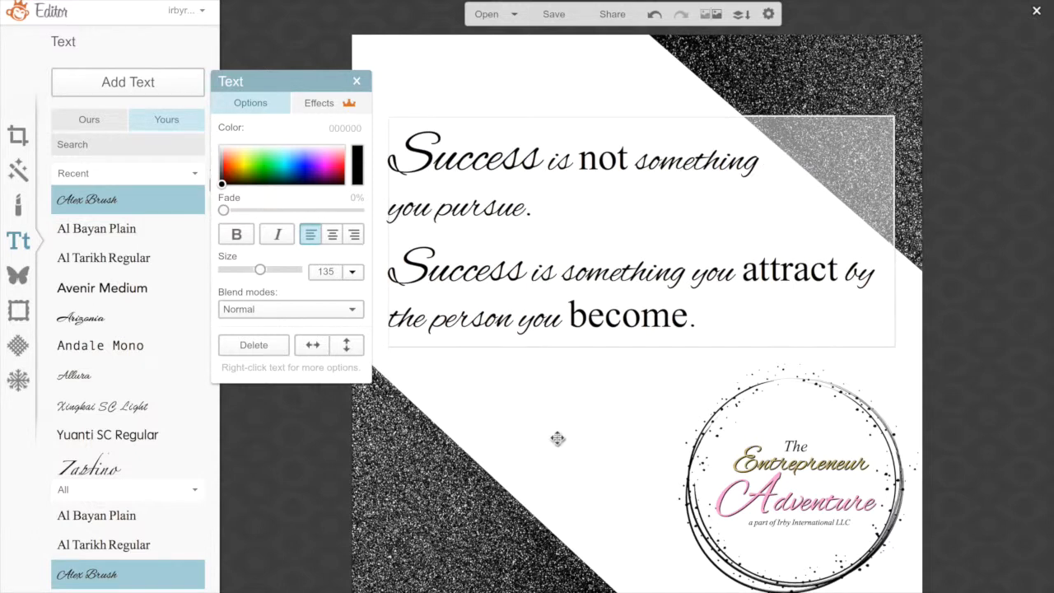
pyautogui.click(572, 407)
pyautogui.click(575, 412)
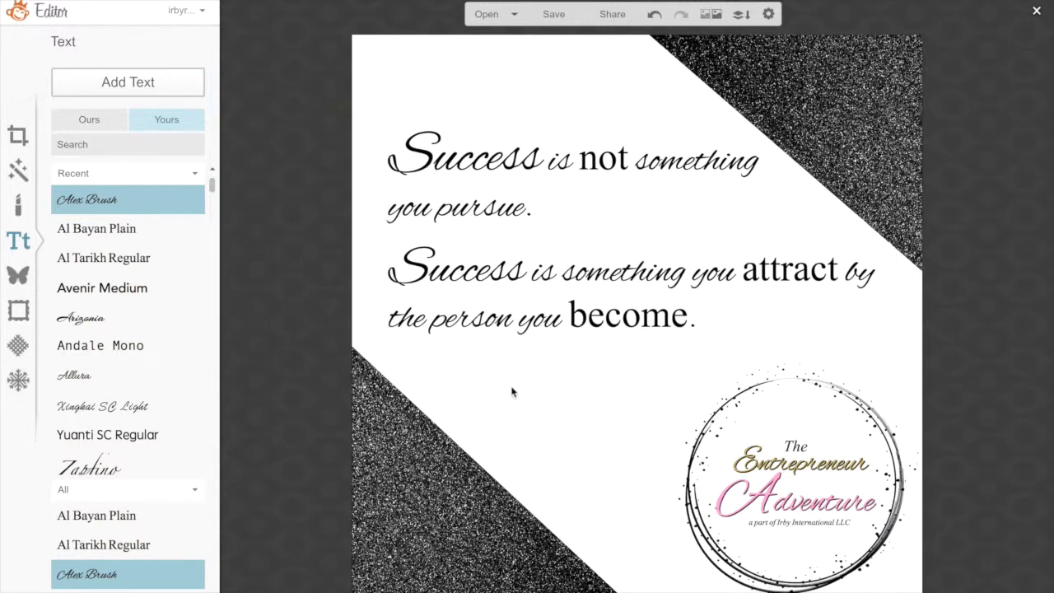
# Add a new text box in Al Bayan Plain with the attribution "– Jim Rohn"
pyautogui.click(124, 229)
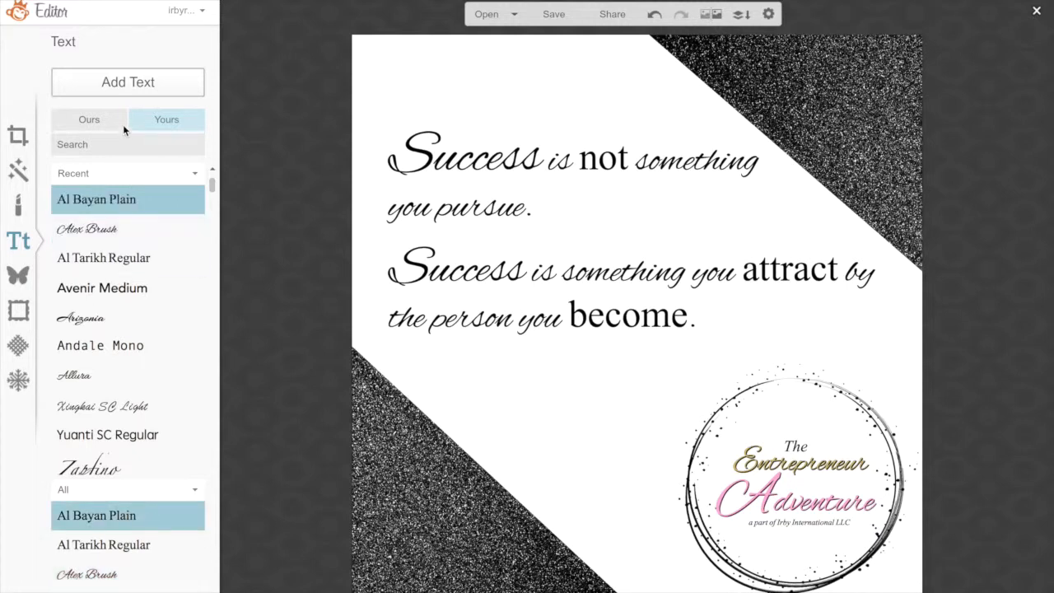
pyautogui.click(128, 82)
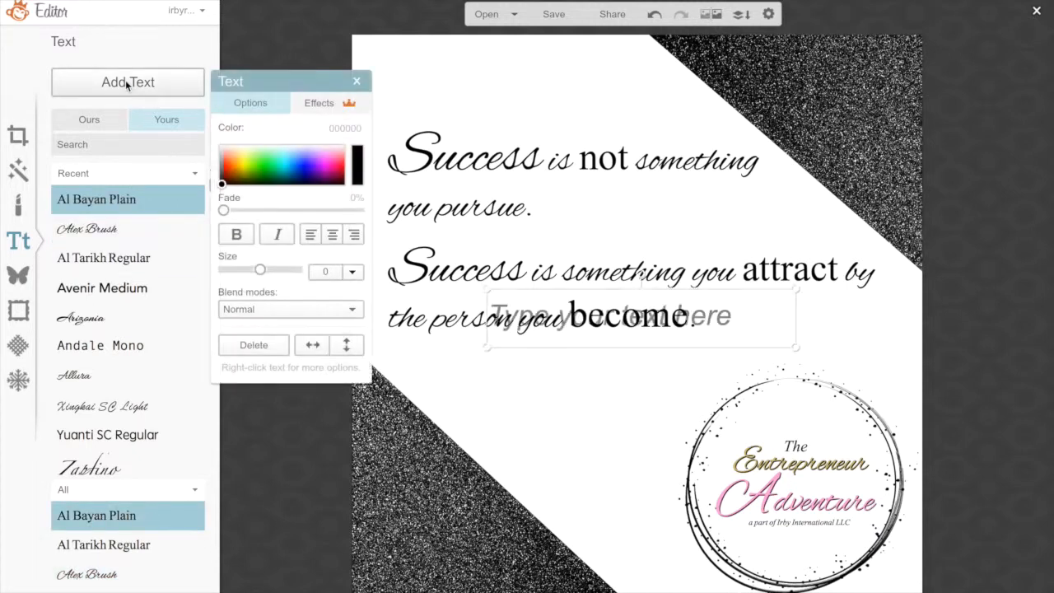
pyautogui.click(605, 322)
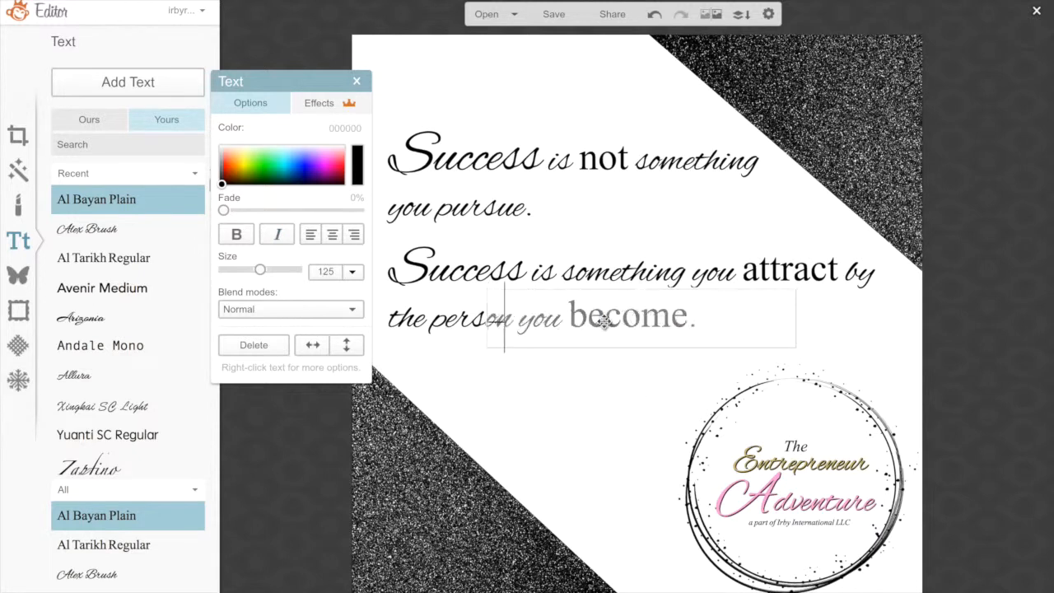
pyautogui.write('Jim Rohn')
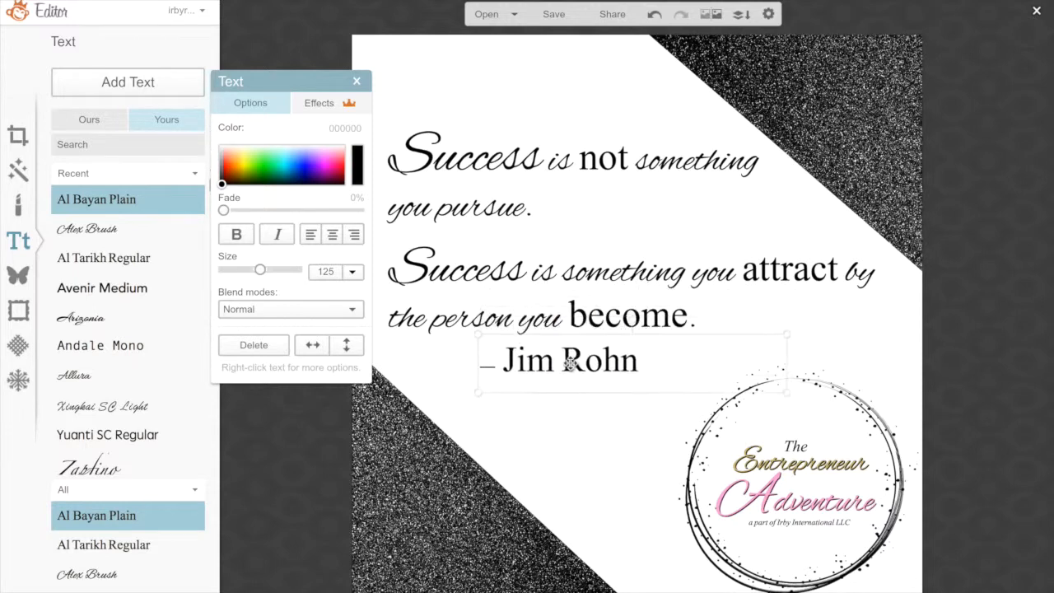
# Shrink the attribution to text size 79 and place it centrally beneath the last line of the quote
pyautogui.moveTo(568, 363); pyautogui.dragTo(575, 364)
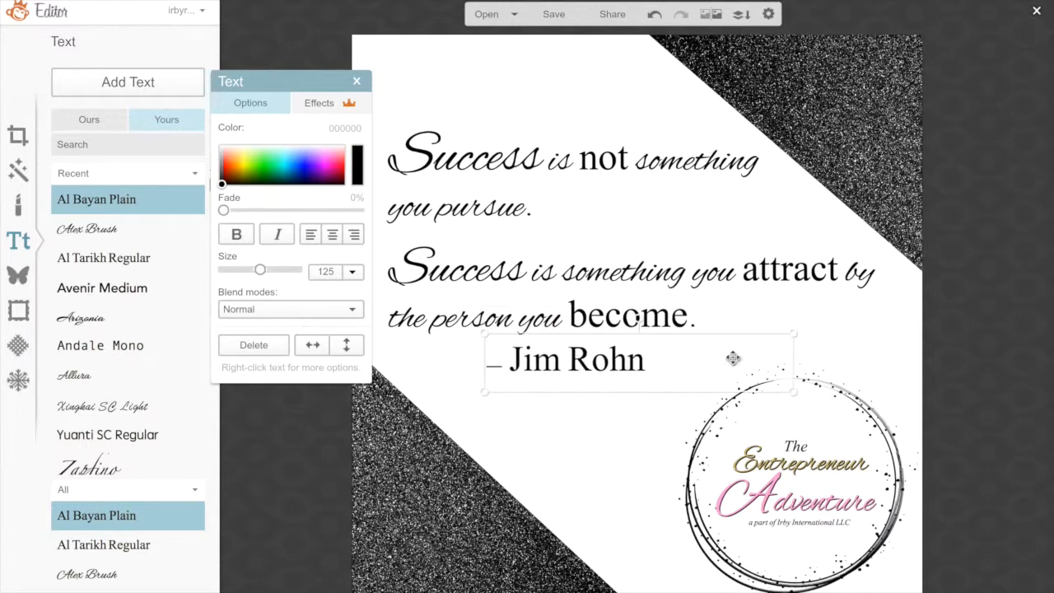
pyautogui.moveTo(792, 391); pyautogui.dragTo(763, 373)
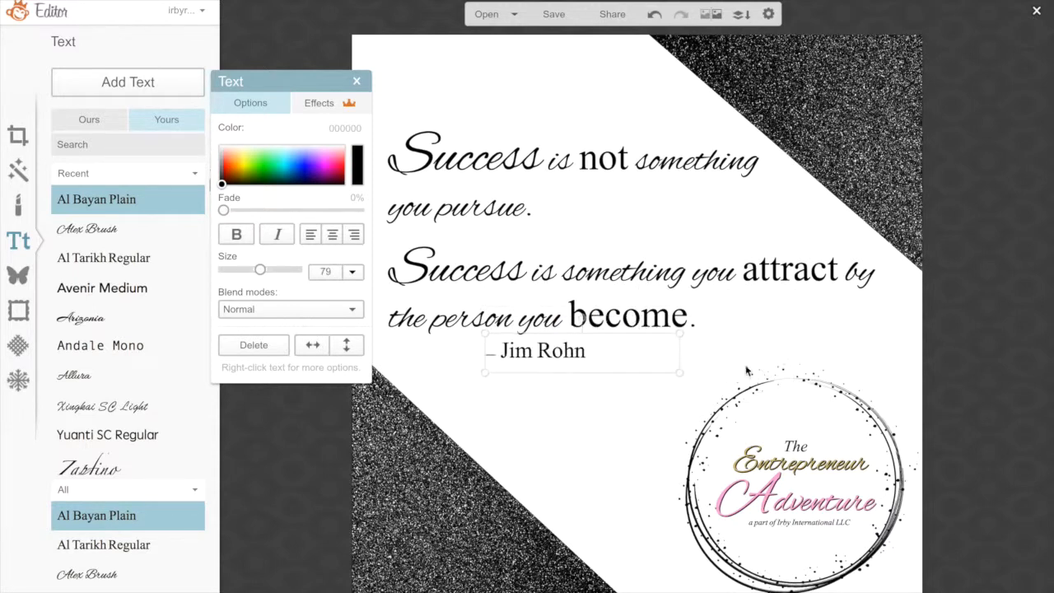
pyautogui.moveTo(601, 351); pyautogui.dragTo(663, 355)
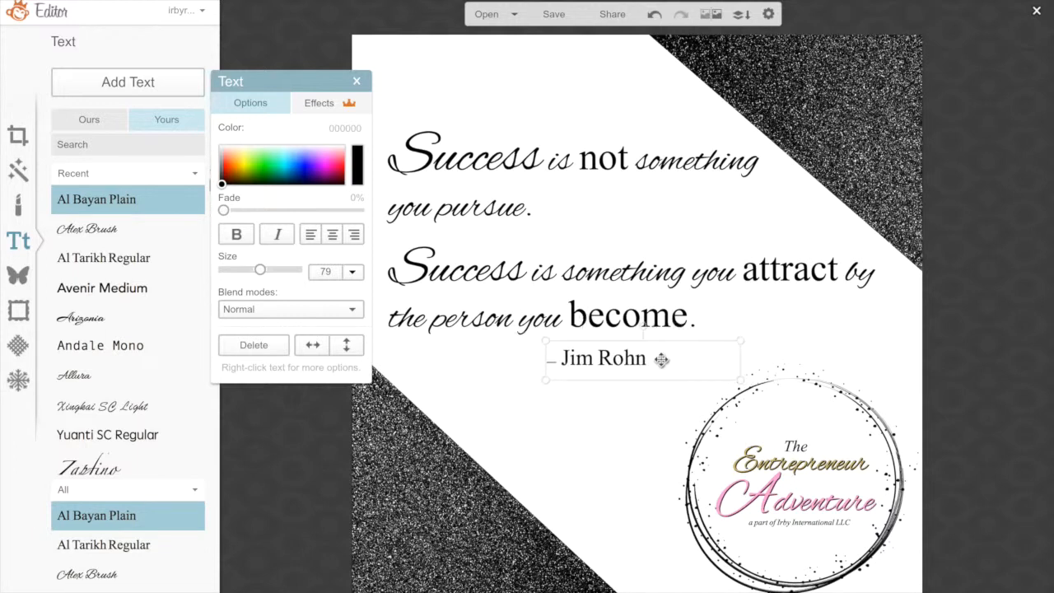
pyautogui.click(622, 425)
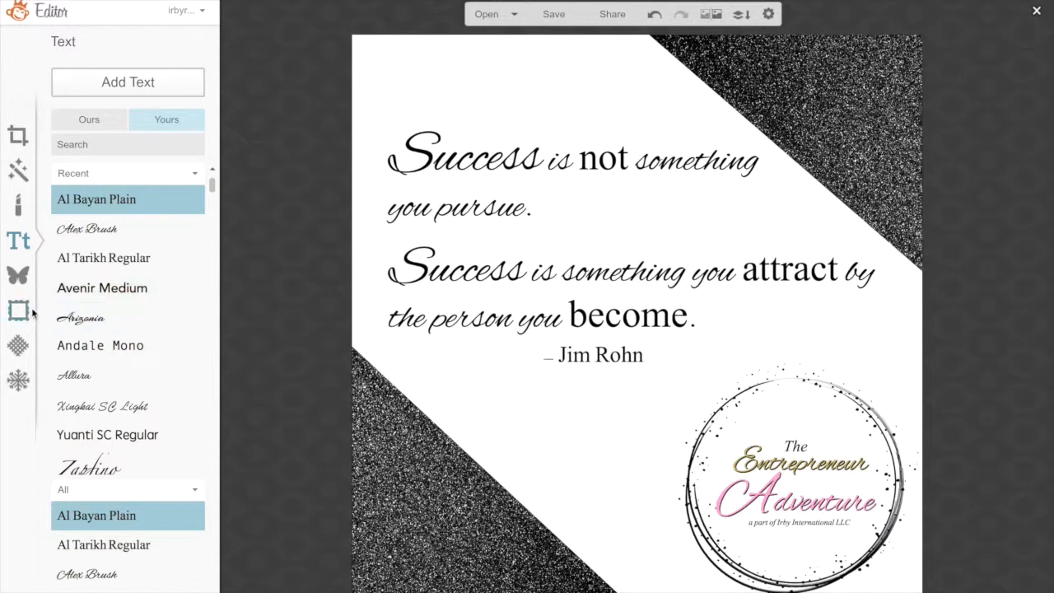
# Add Gold-8.jpg from the Gold folder in Textures (update) as the user's own image overlay
pyautogui.click(19, 278)
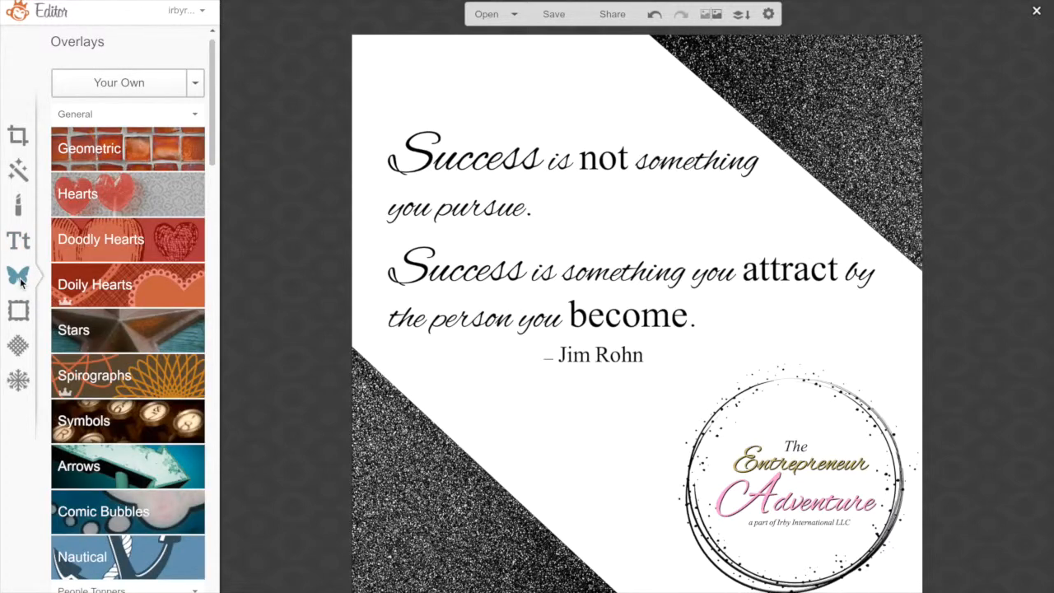
pyautogui.click(116, 86)
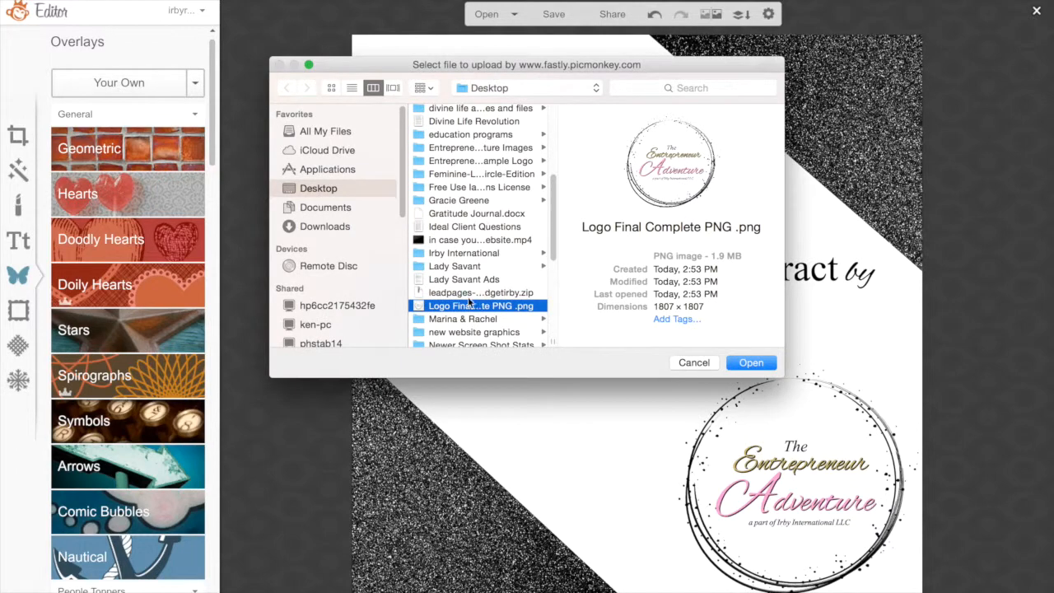
pyautogui.click(452, 177)
pyautogui.click(613, 178)
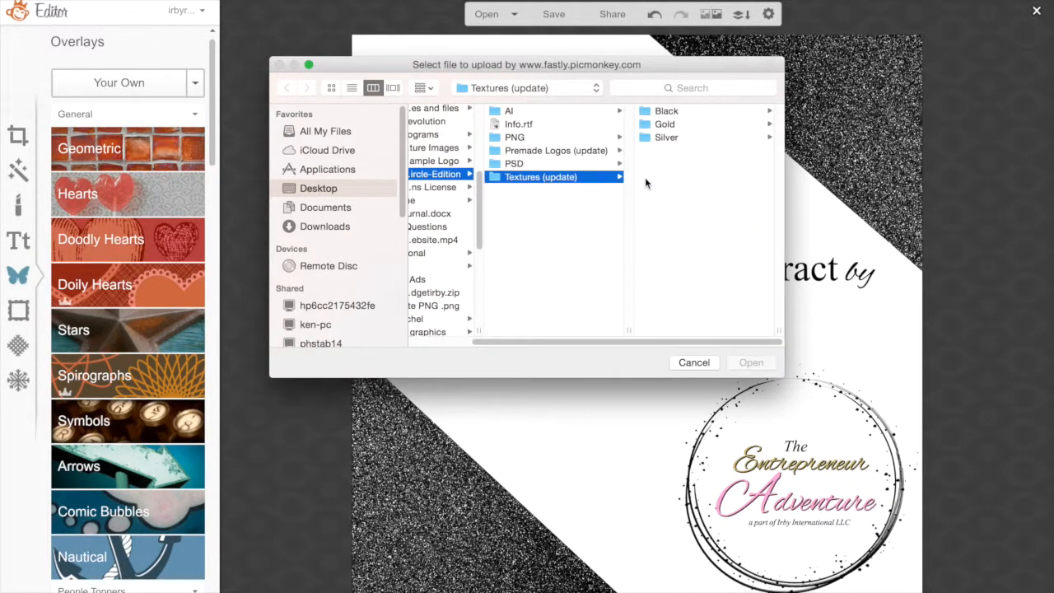
pyautogui.click(663, 124)
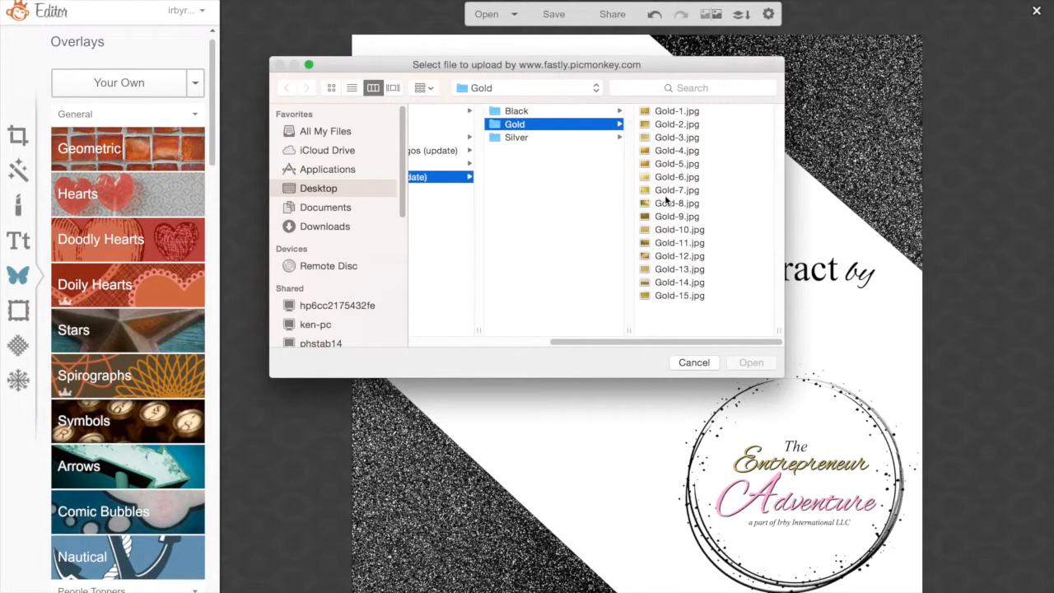
pyautogui.click(664, 204)
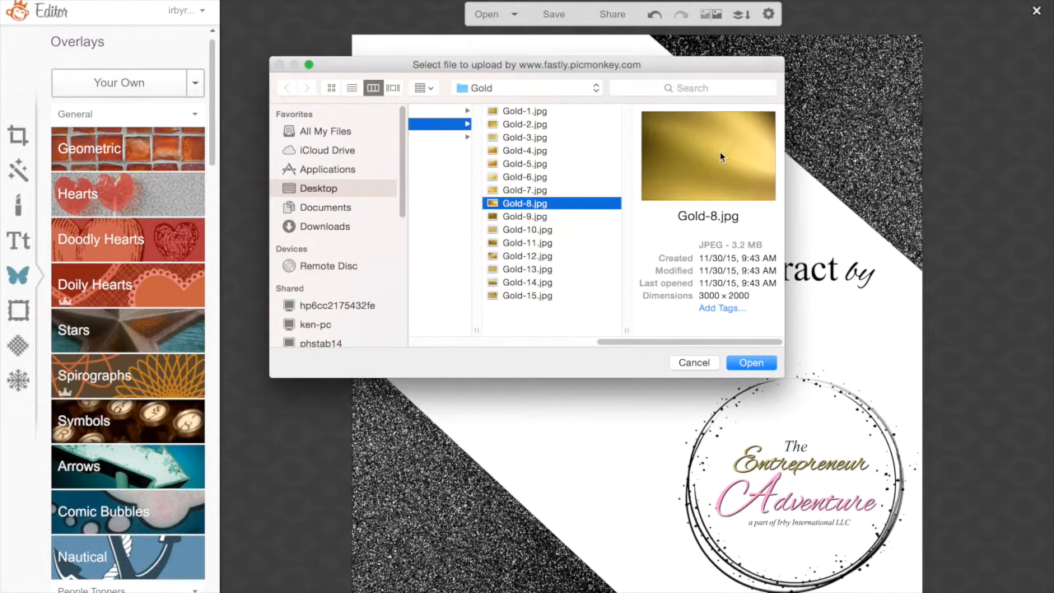
pyautogui.click(747, 363)
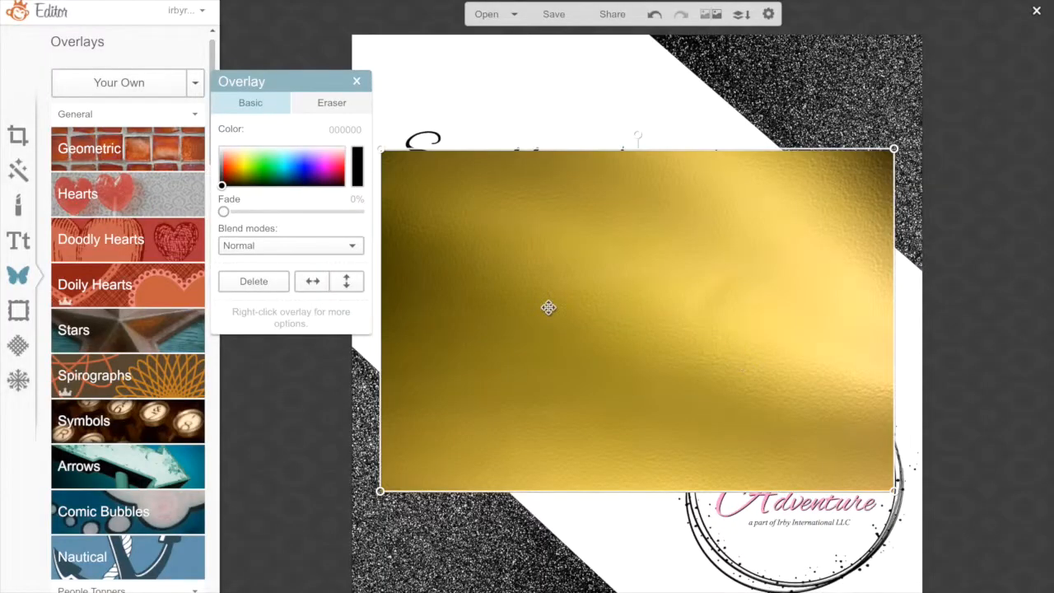
# Rotate the gold overlay parallel to the white diagonal band, enlarge it and position it over the quote
pyautogui.moveTo(639, 135); pyautogui.dragTo(743, 198)
pyautogui.moveTo(687, 275); pyautogui.dragTo(594, 218)
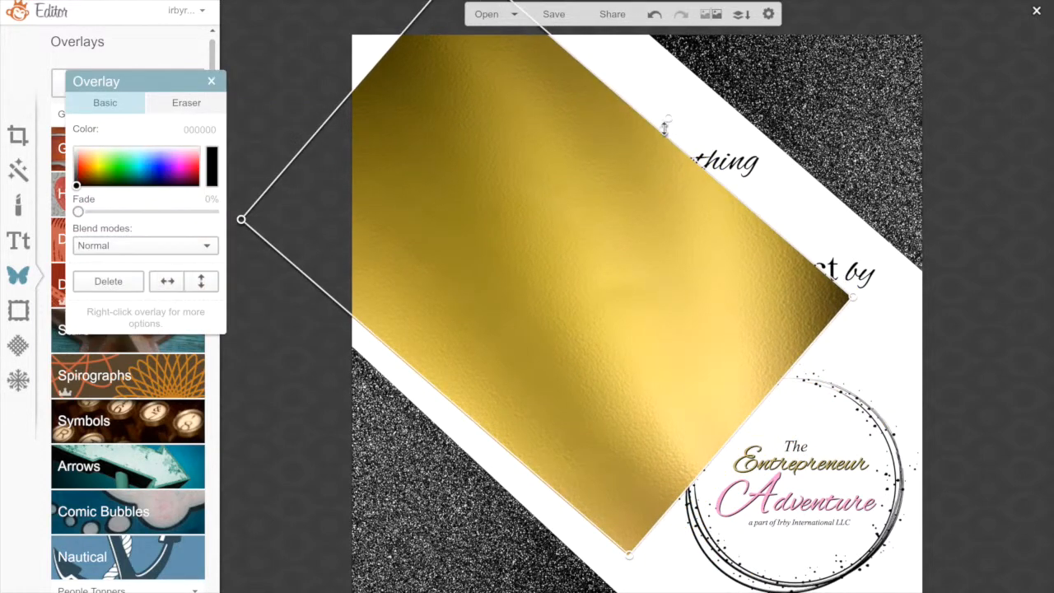
pyautogui.moveTo(663, 130); pyautogui.dragTo(702, 98)
pyautogui.moveTo(664, 214); pyautogui.dragTo(642, 191)
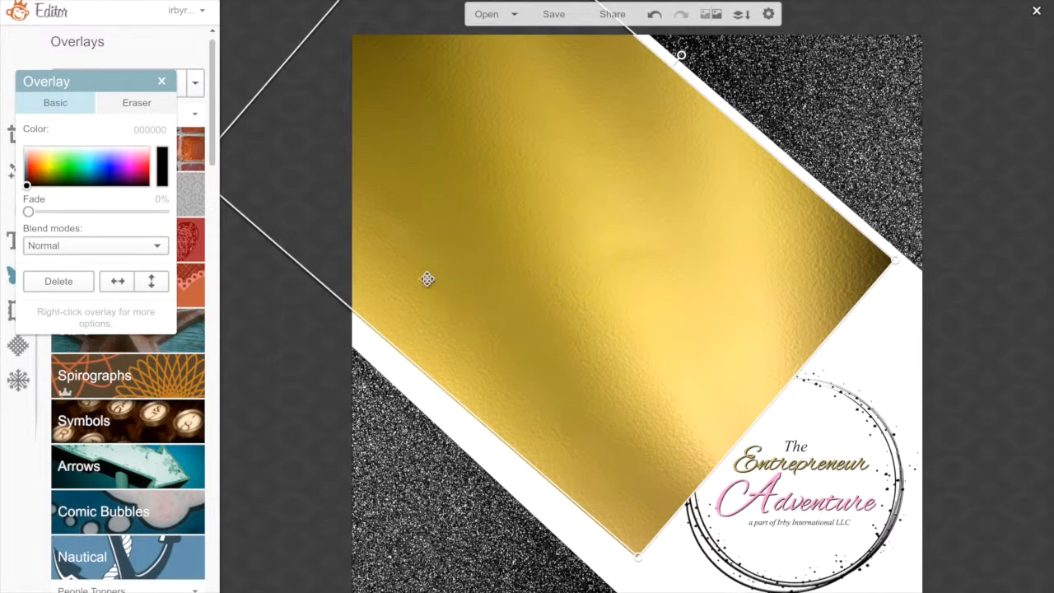
# Move the overlay settings clear of the overlays list and set the gold overlay's blend mode to Add
pyautogui.moveTo(105, 84); pyautogui.dragTo(326, 315)
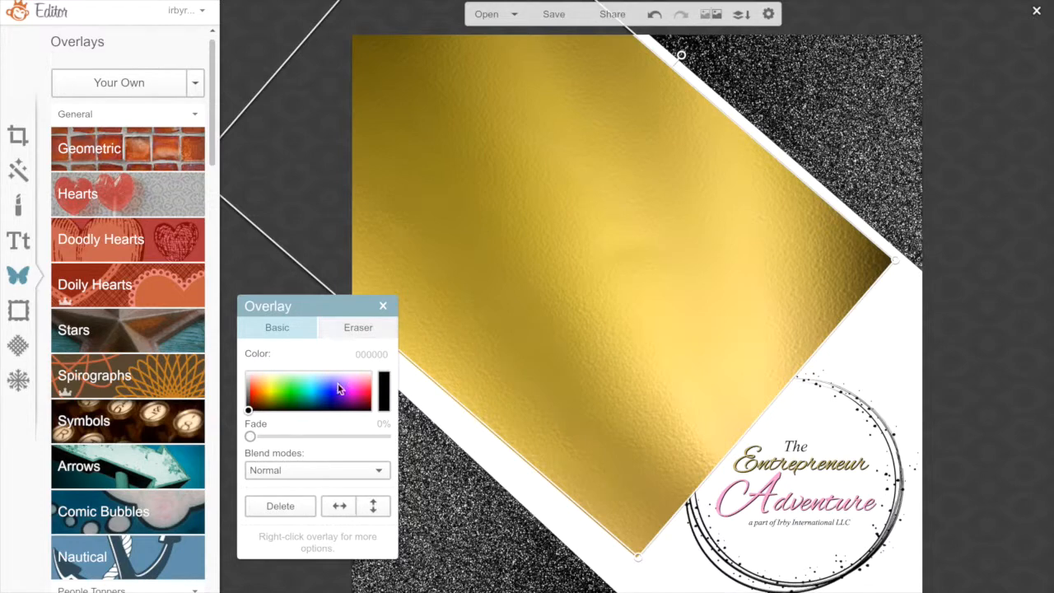
pyautogui.click(290, 471)
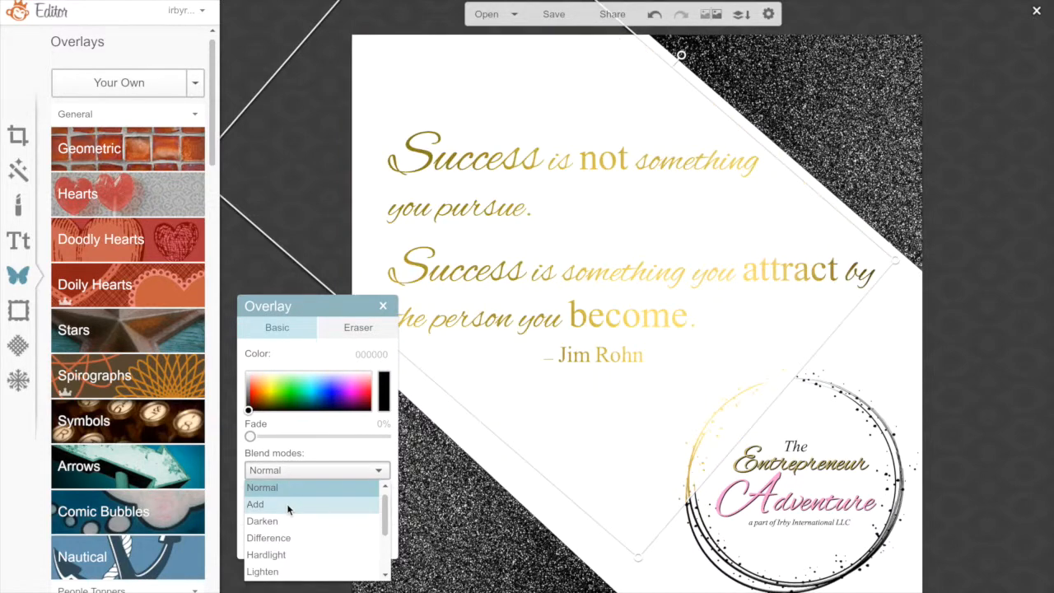
pyautogui.click(287, 503)
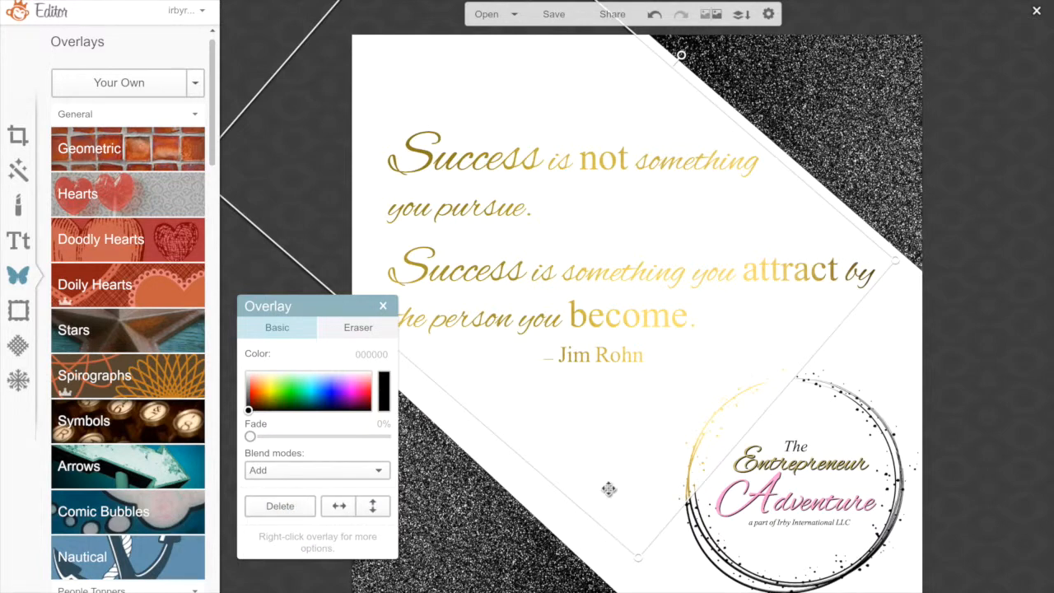
# Adjust the gold overlay's size slightly so it covers the quote through the word "by", and deselect it
pyautogui.click(636, 559)
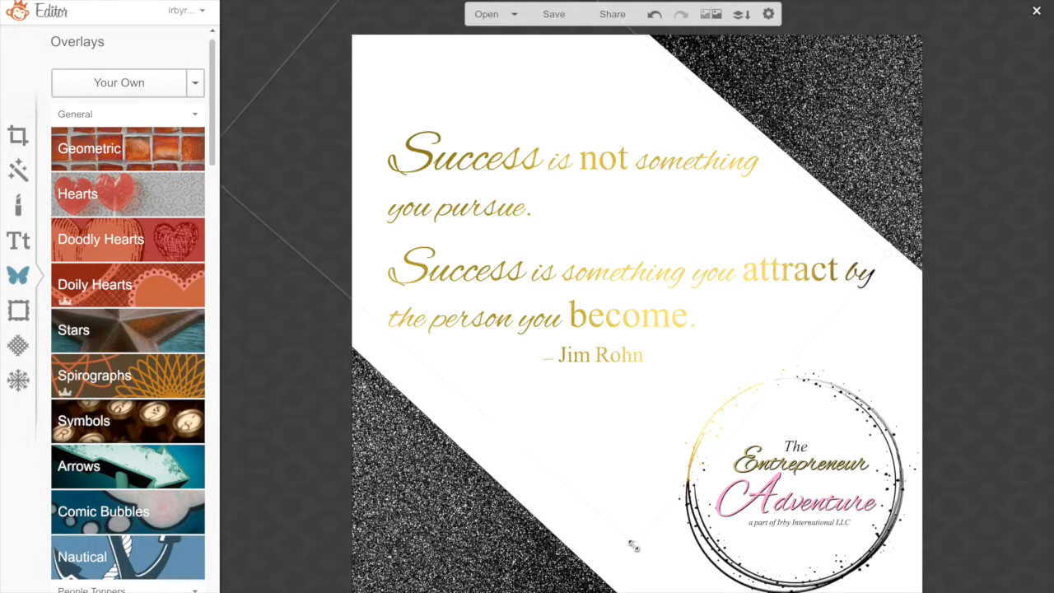
pyautogui.moveTo(644, 516); pyautogui.dragTo(645, 571)
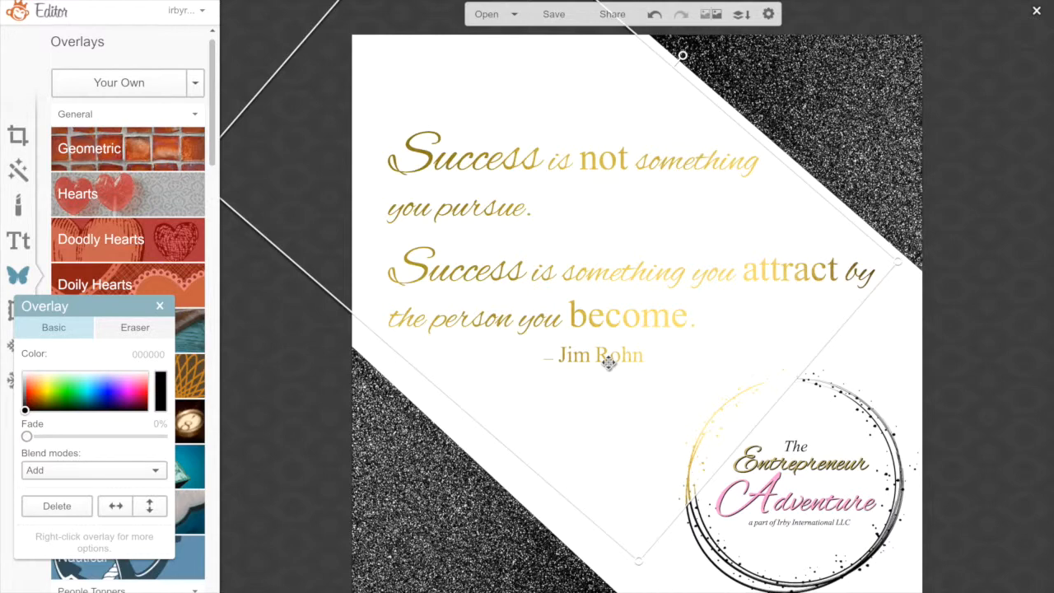
pyautogui.click(875, 362)
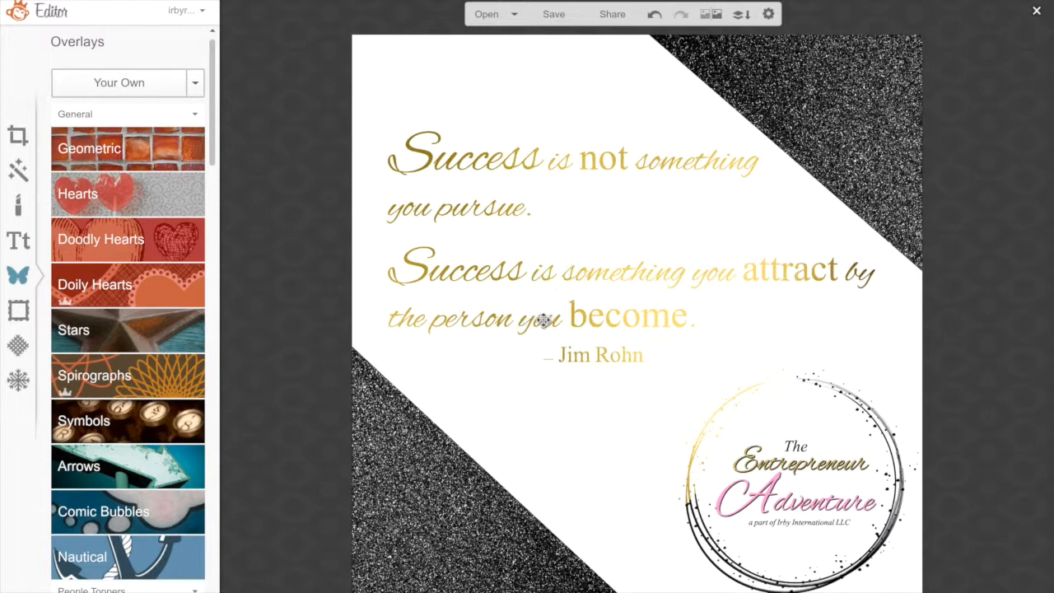
# Review the gold overlay's blend mode options, keep Add selected, and close the overlay settings
pyautogui.click(475, 285)
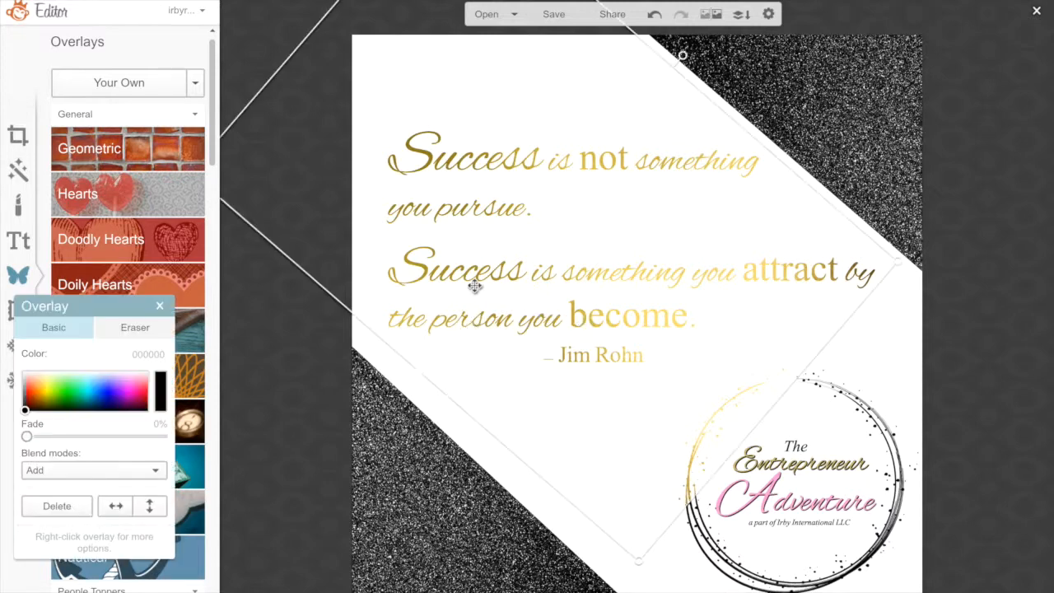
pyautogui.moveTo(91, 310); pyautogui.dragTo(172, 214)
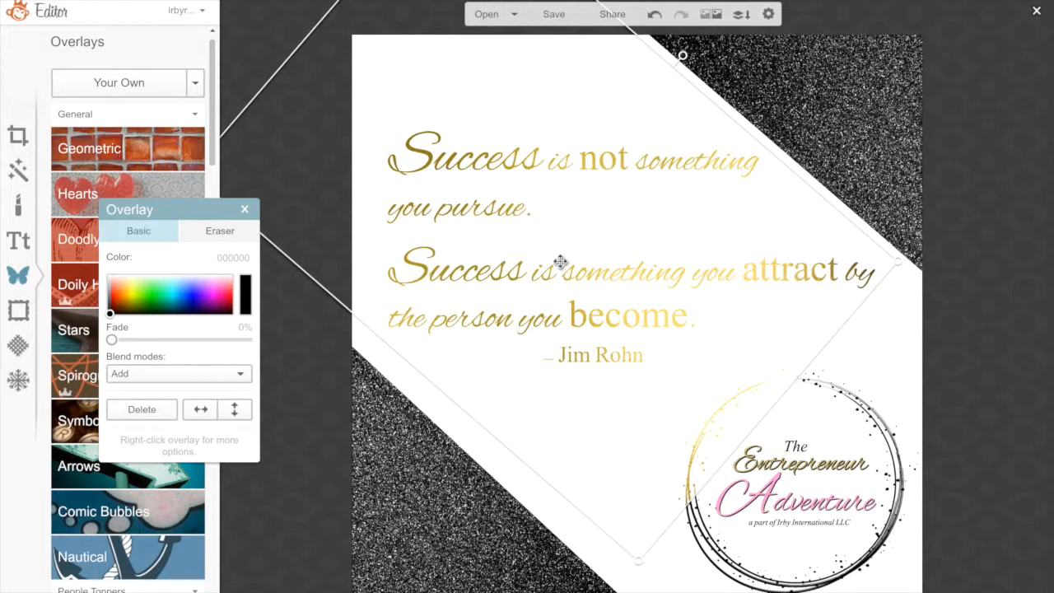
pyautogui.click(152, 374)
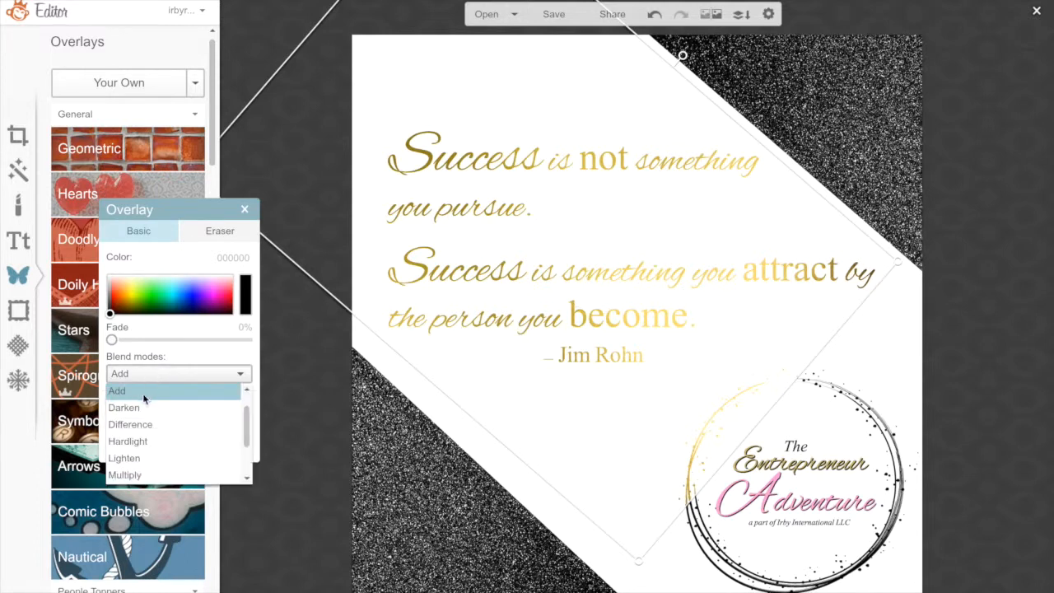
pyautogui.click(142, 392)
pyautogui.click(144, 374)
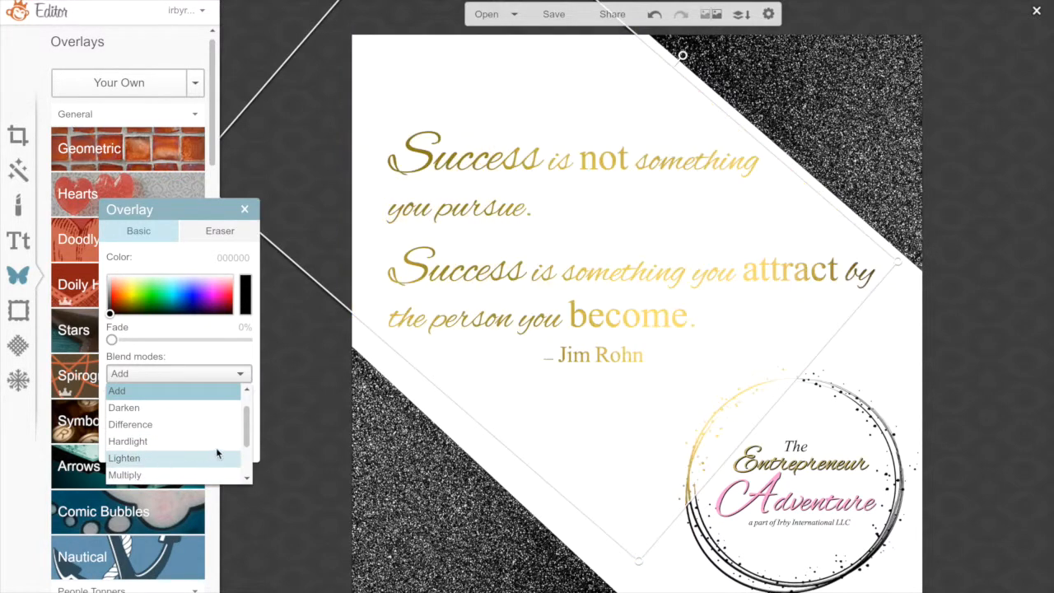
pyautogui.click(188, 391)
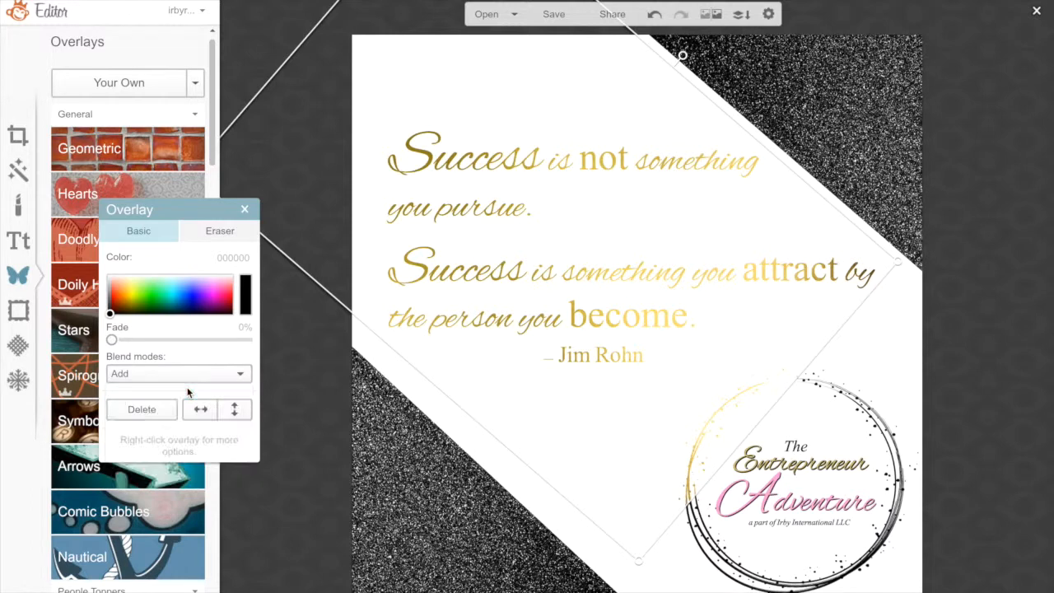
pyautogui.click(244, 210)
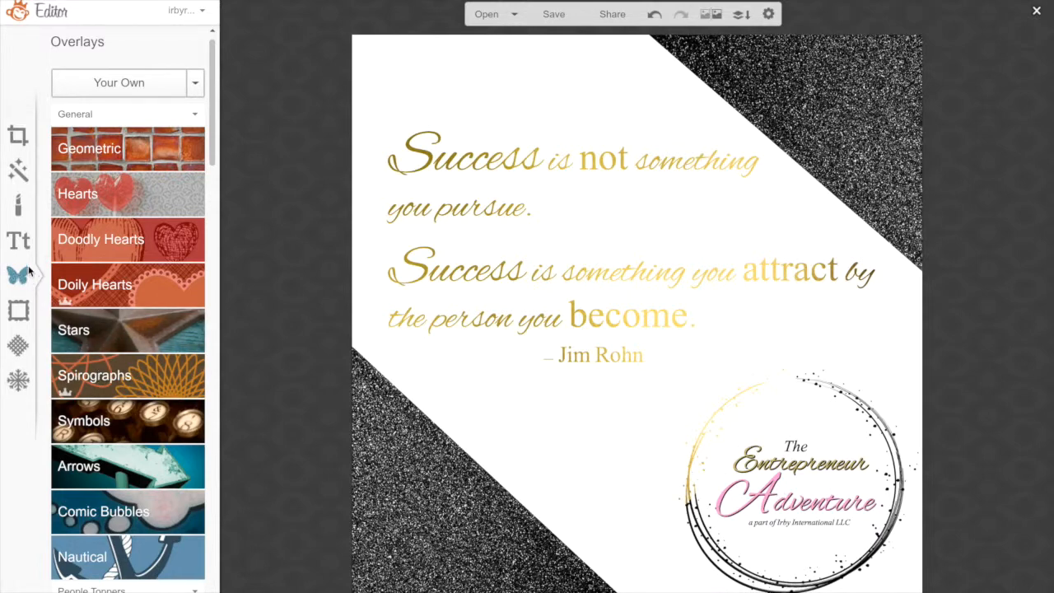
# Add a rectangle from the Geometric overlays and set its fill colour to white
pyautogui.click(115, 157)
pyautogui.click(71, 196)
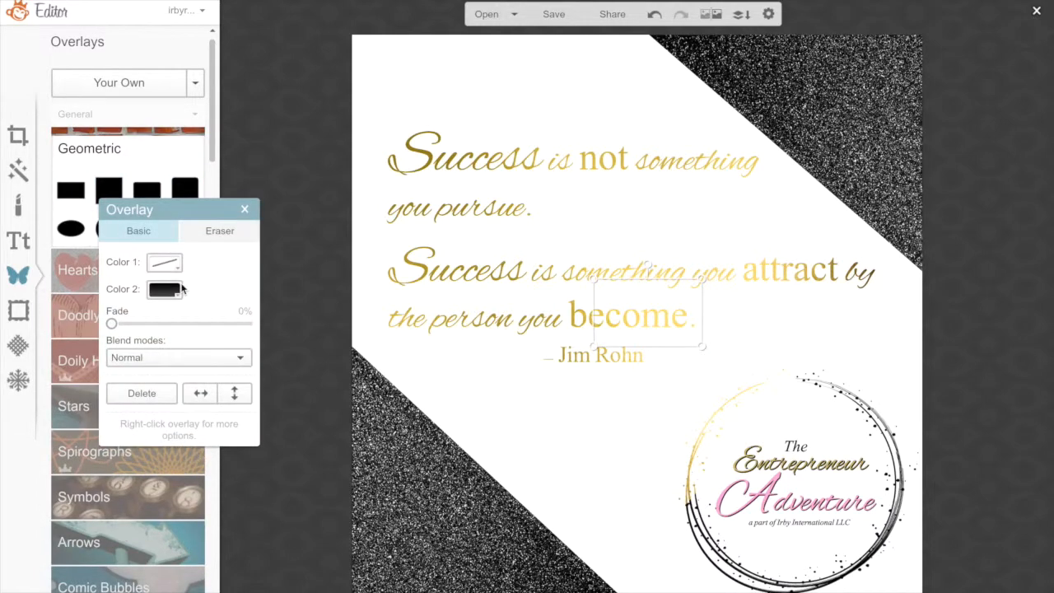
pyautogui.click(163, 289)
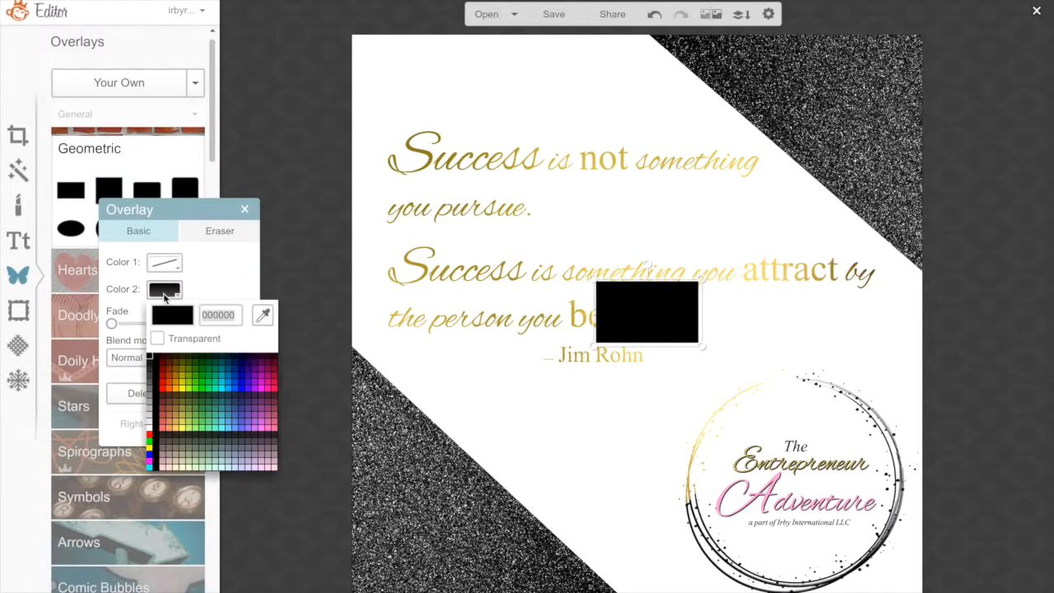
pyautogui.click(157, 338)
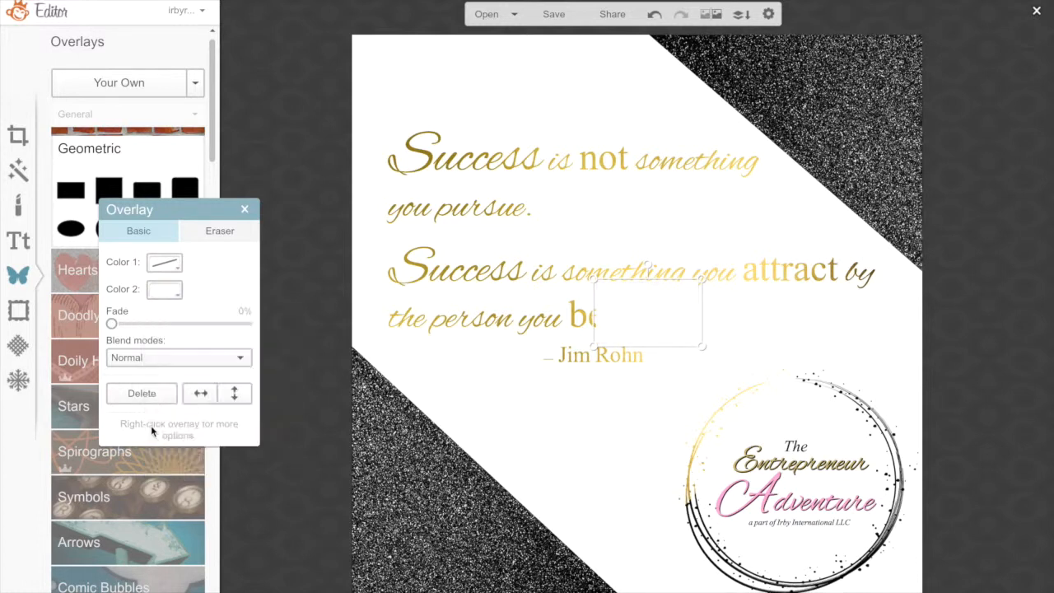
# Move and enlarge the white rectangle to cover the gold-tinted logo in the graphic's lower-right corner, and deselect it
pyautogui.moveTo(629, 300); pyautogui.dragTo(685, 404)
pyautogui.moveTo(738, 450); pyautogui.dragTo(988, 592)
pyautogui.moveTo(870, 519); pyautogui.dragTo(901, 504)
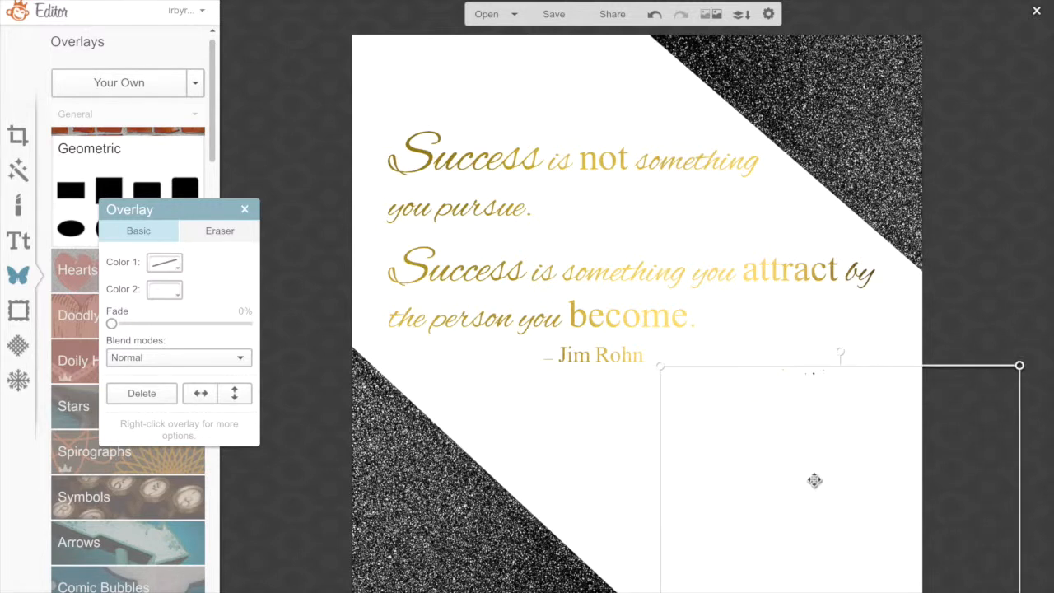
pyautogui.moveTo(779, 449); pyautogui.dragTo(782, 442)
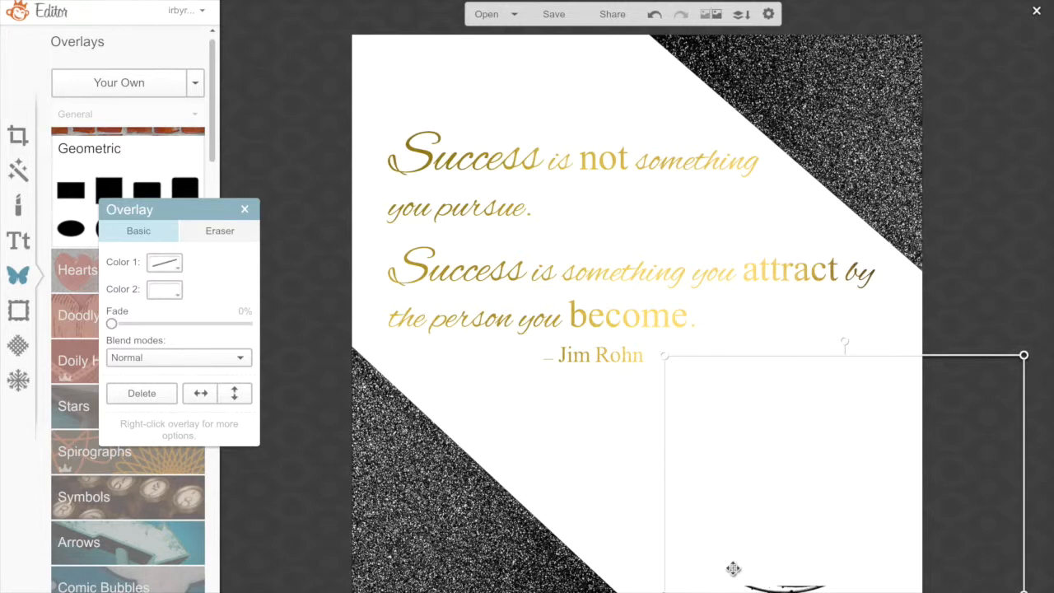
pyautogui.moveTo(1023, 591); pyautogui.dragTo(1024, 592)
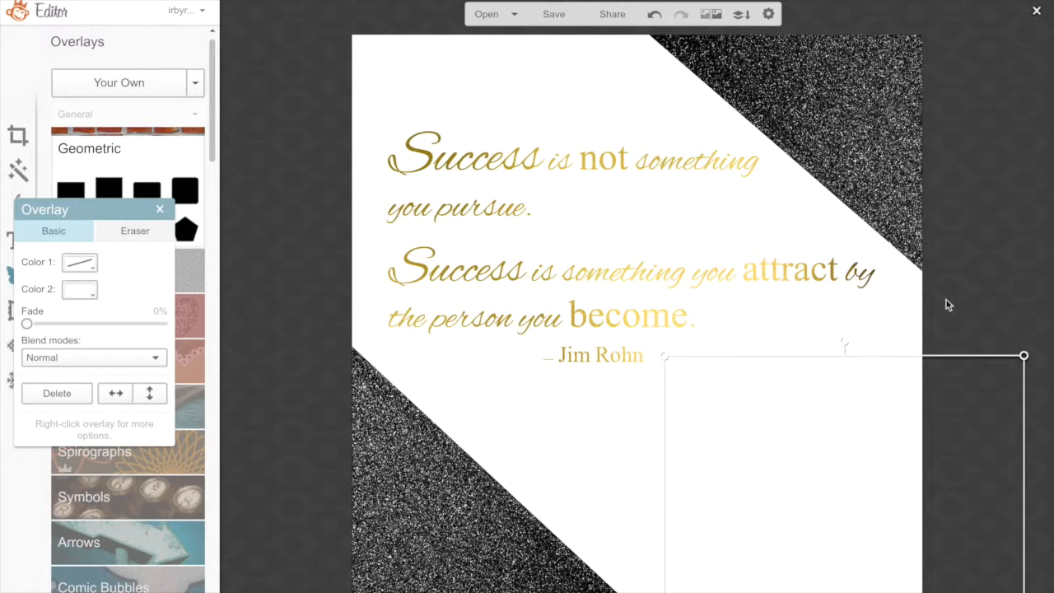
pyautogui.click(946, 304)
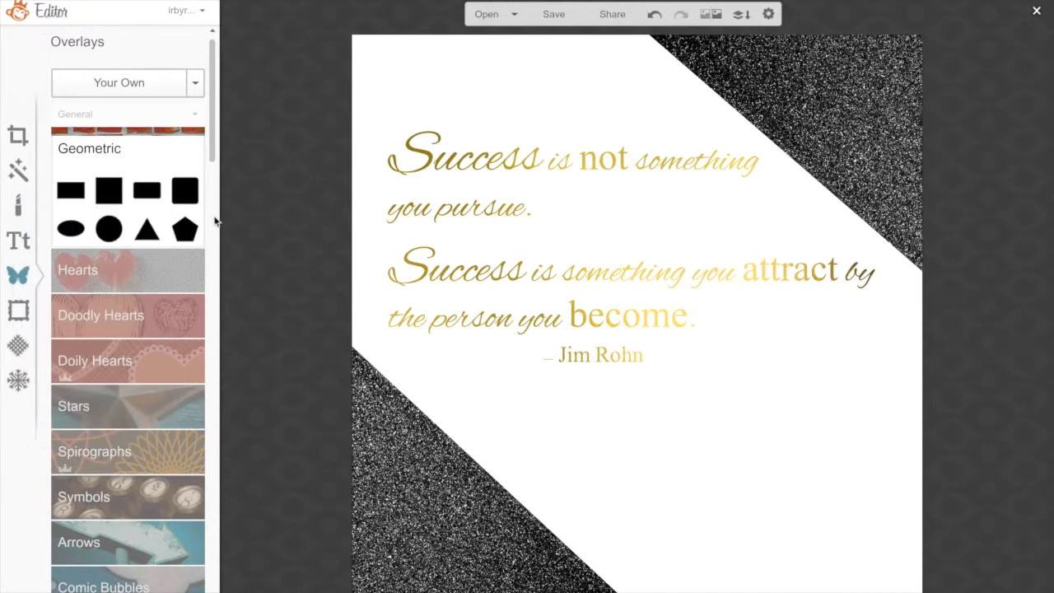
# Add the final Entrepreneur Adventure logo PNG from the Desktop as an own image overlay
pyautogui.click(97, 87)
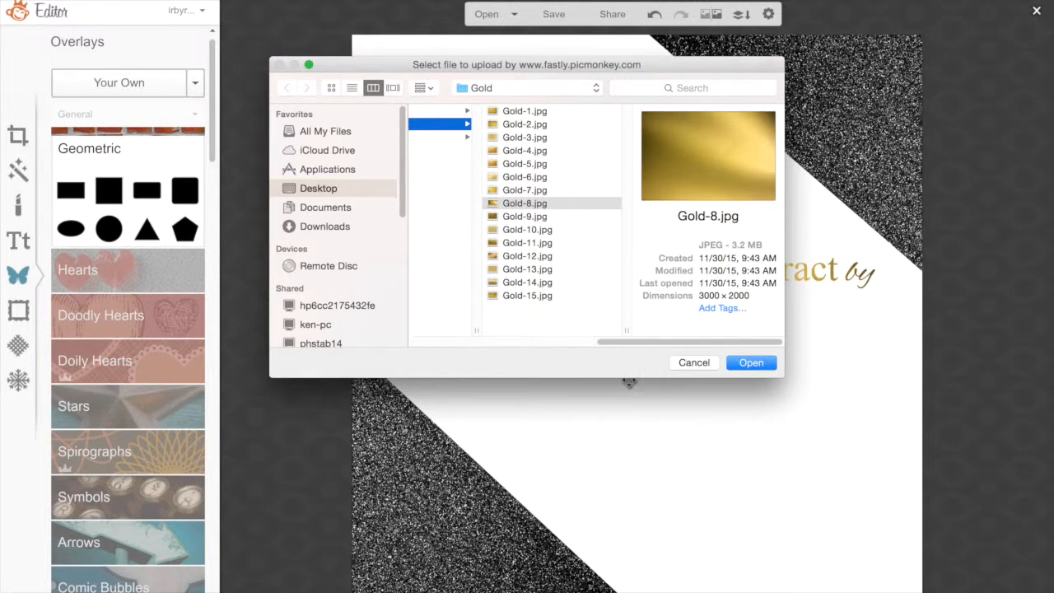
pyautogui.press('Left')
pyautogui.press('Left')
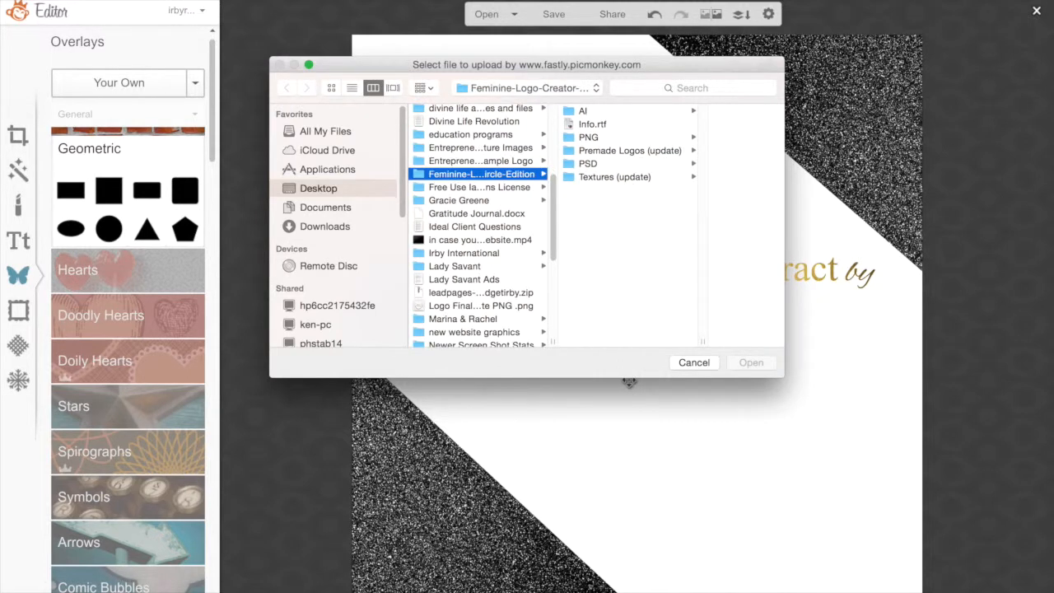
pyautogui.press('Down')
pyautogui.press('Down')
pyautogui.press('Down')
pyautogui.press('Down')
pyautogui.press('Down')
pyautogui.press('Down')
pyautogui.press('Down')
pyautogui.press('Down')
pyautogui.press('Down')
pyautogui.press('Down')
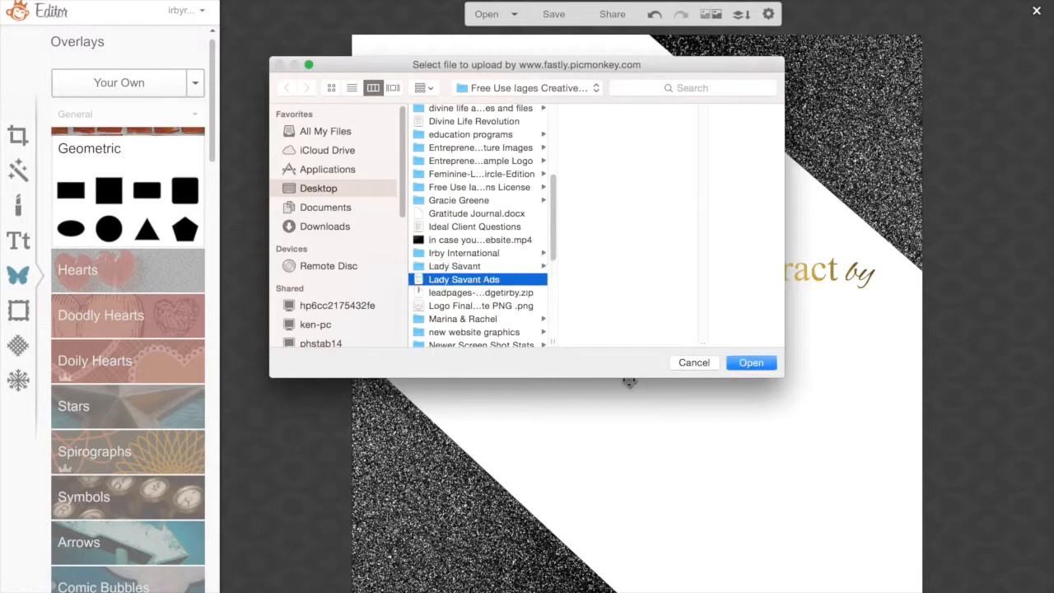
pyautogui.press('Return')
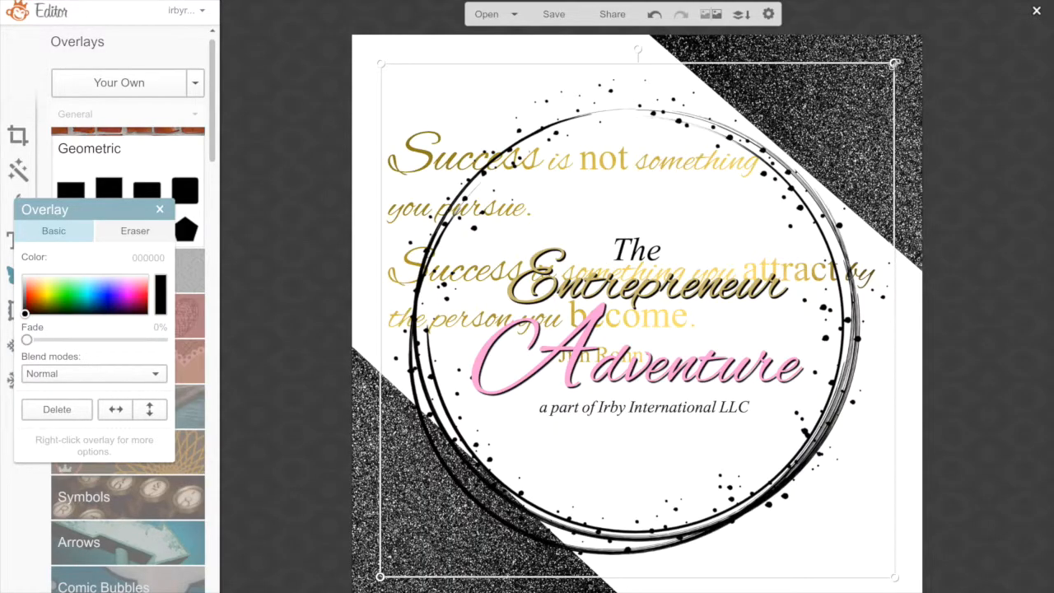
# Shrink the new logo, place it over the white rectangle in the graphic's lower-right corner, and deselect it
pyautogui.moveTo(894, 63); pyautogui.dragTo(642, 252)
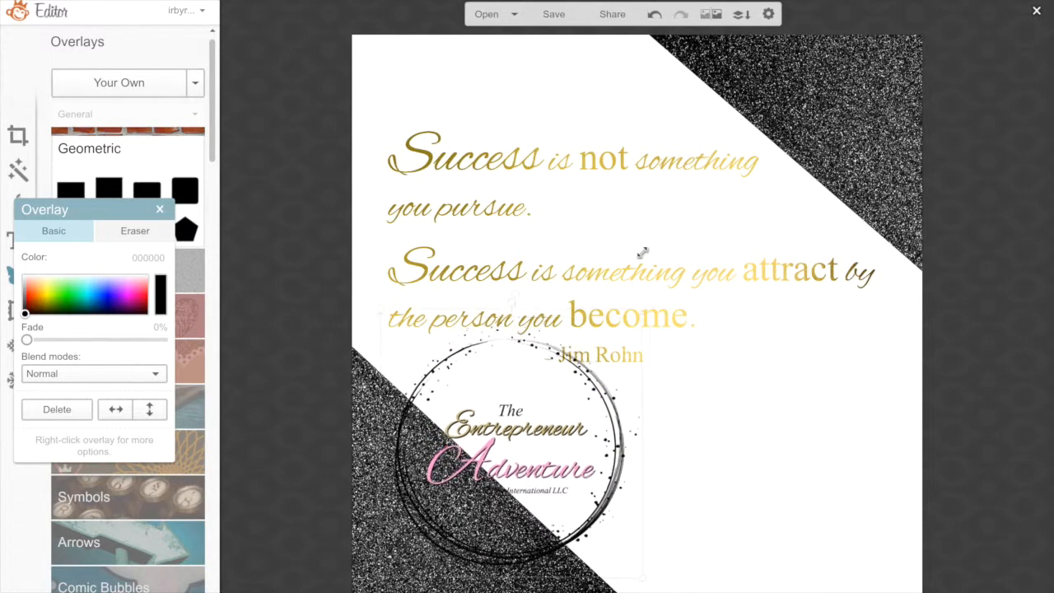
pyautogui.moveTo(513, 433); pyautogui.dragTo(790, 464)
pyautogui.moveTo(923, 352); pyautogui.dragTo(875, 399)
pyautogui.moveTo(786, 476); pyautogui.dragTo(821, 462)
pyautogui.click(1019, 356)
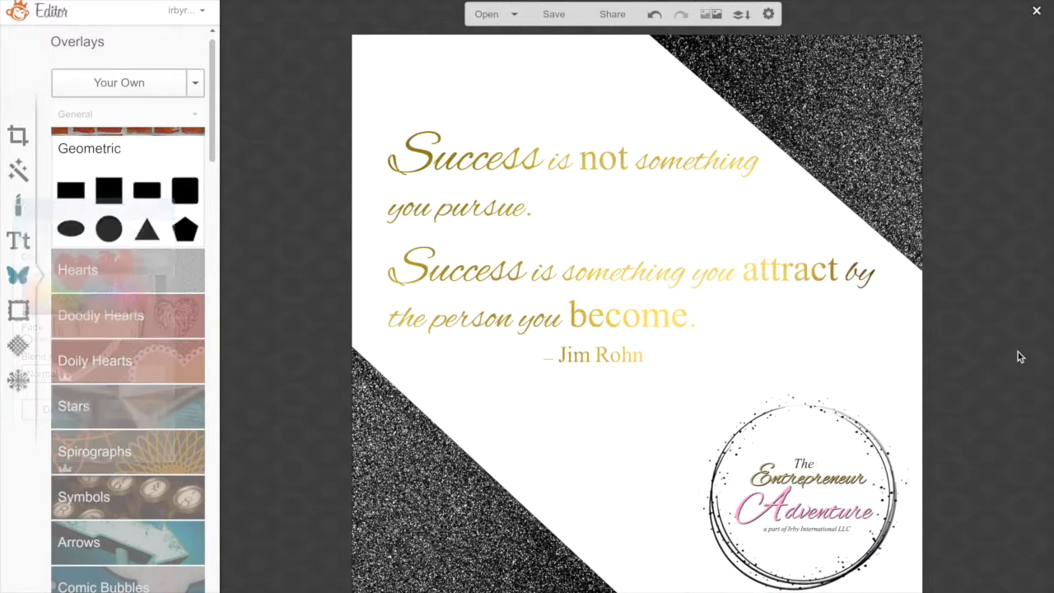